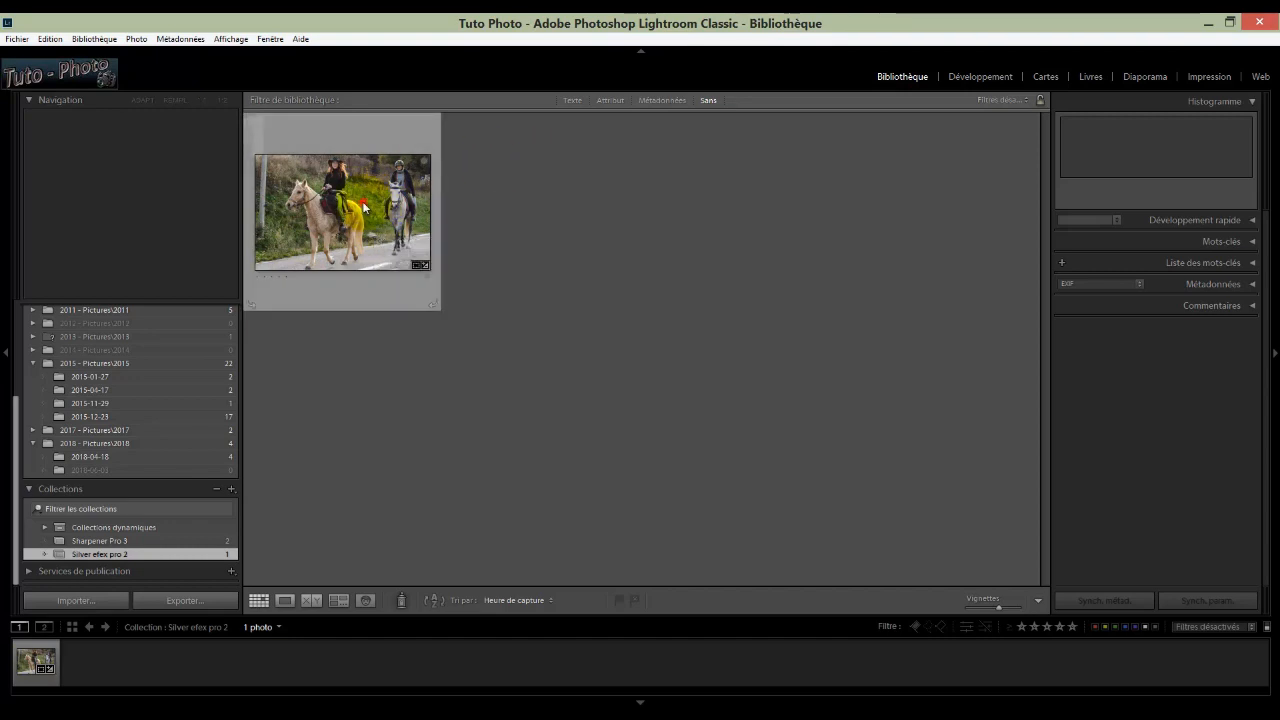
# Send the photo of the two horse riders to Silver Efex Pro 2 for editing.
pyautogui.click(370, 210)
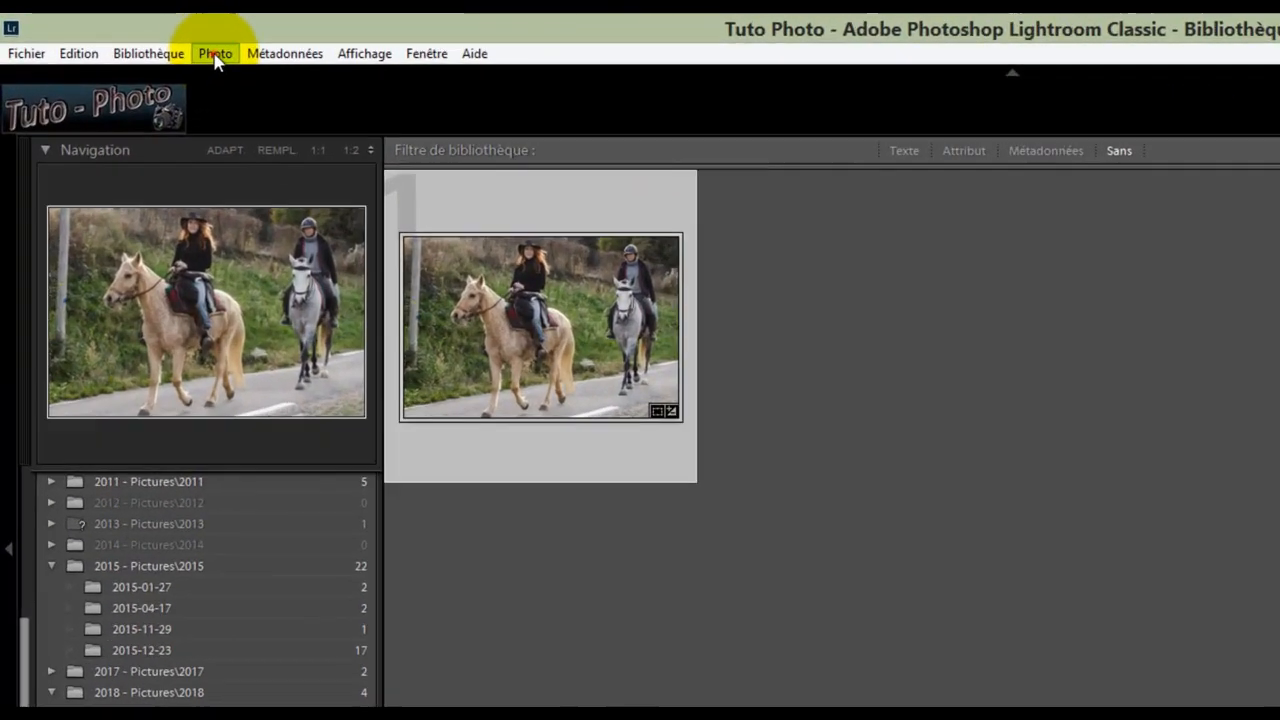
pyautogui.click(180, 47)
pyautogui.moveTo(284, 260)
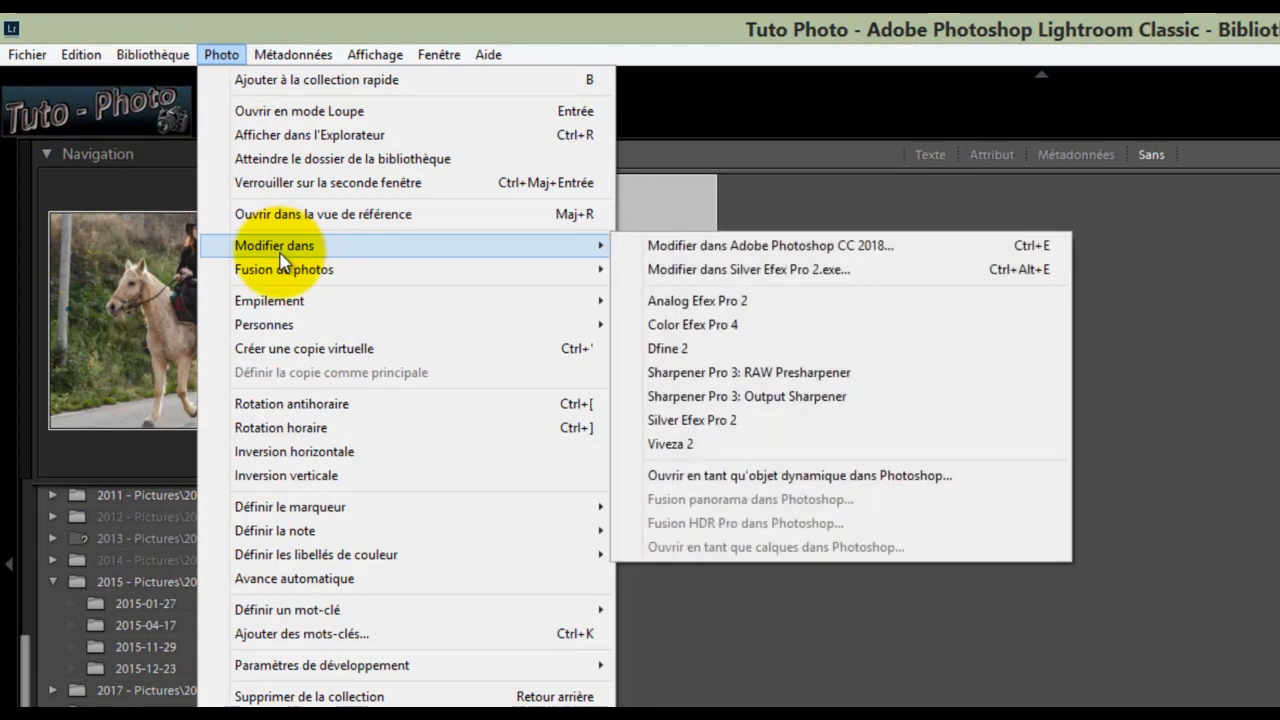
pyautogui.click(710, 424)
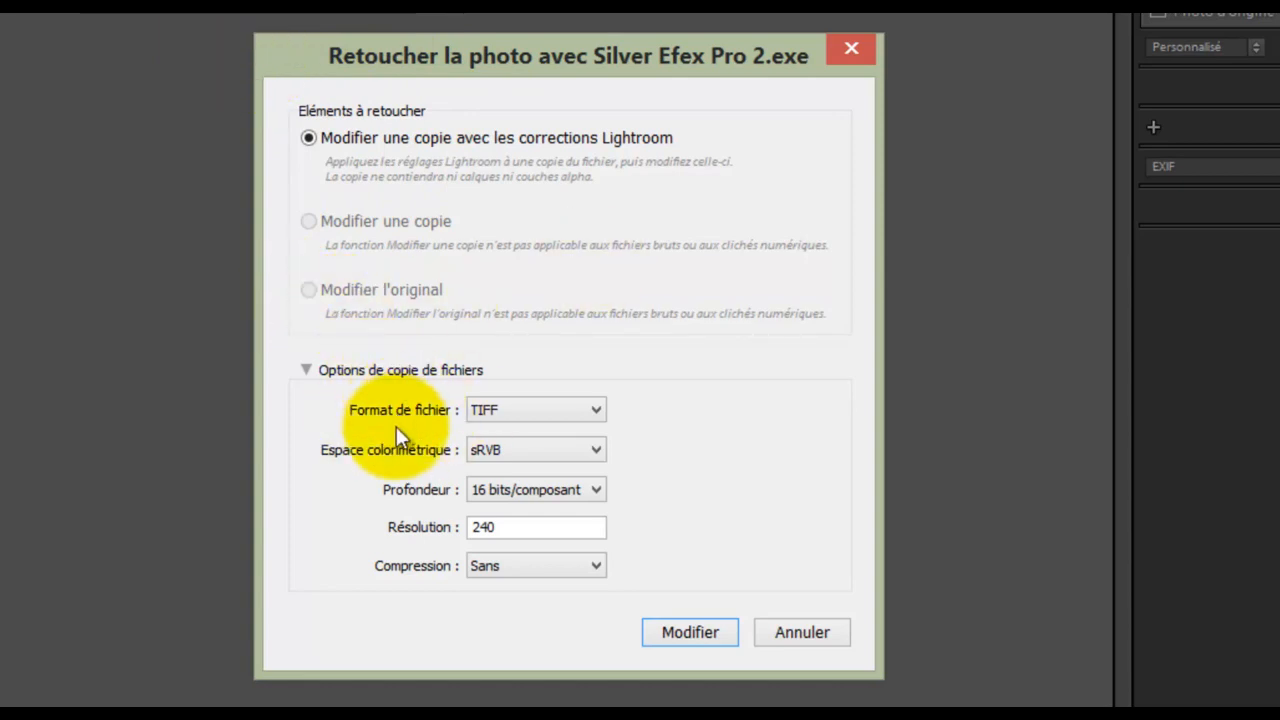
# Set the edit copy to TIFF, ProPhoto RVB and a resolution of 300, and start the edit in Silver Efex Pro 2.
pyautogui.click(595, 409)
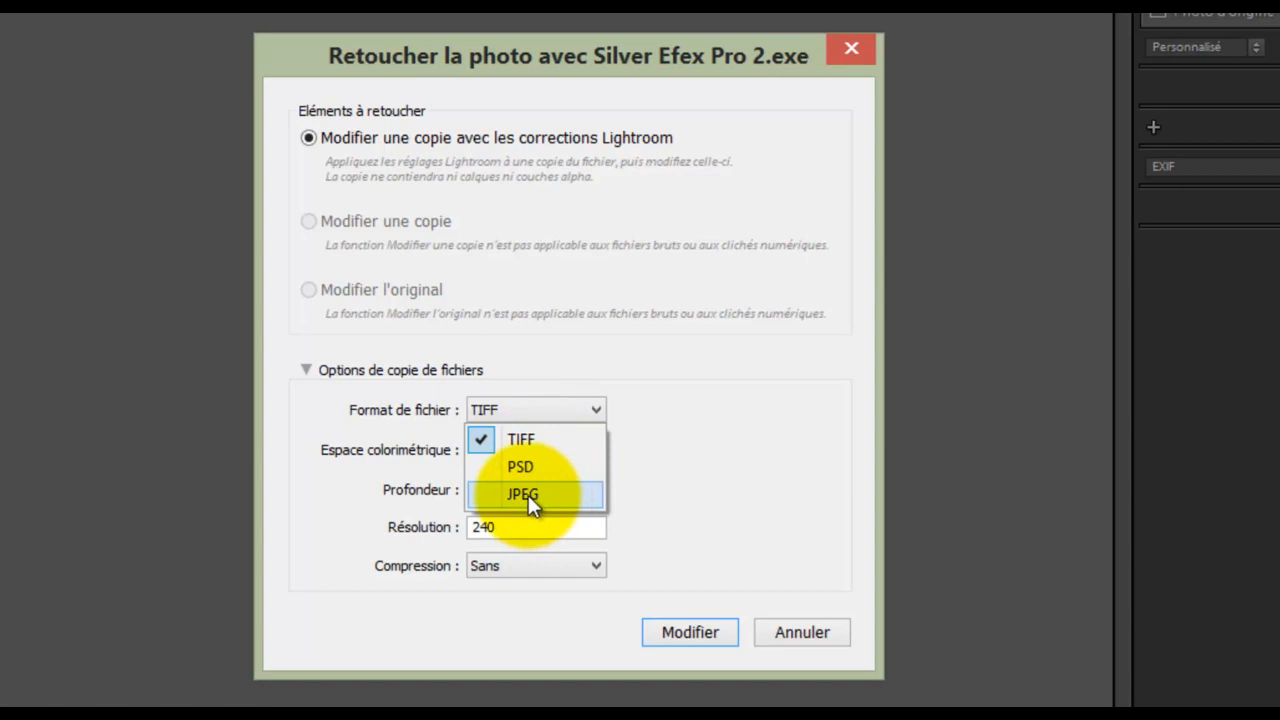
pyautogui.click(522, 440)
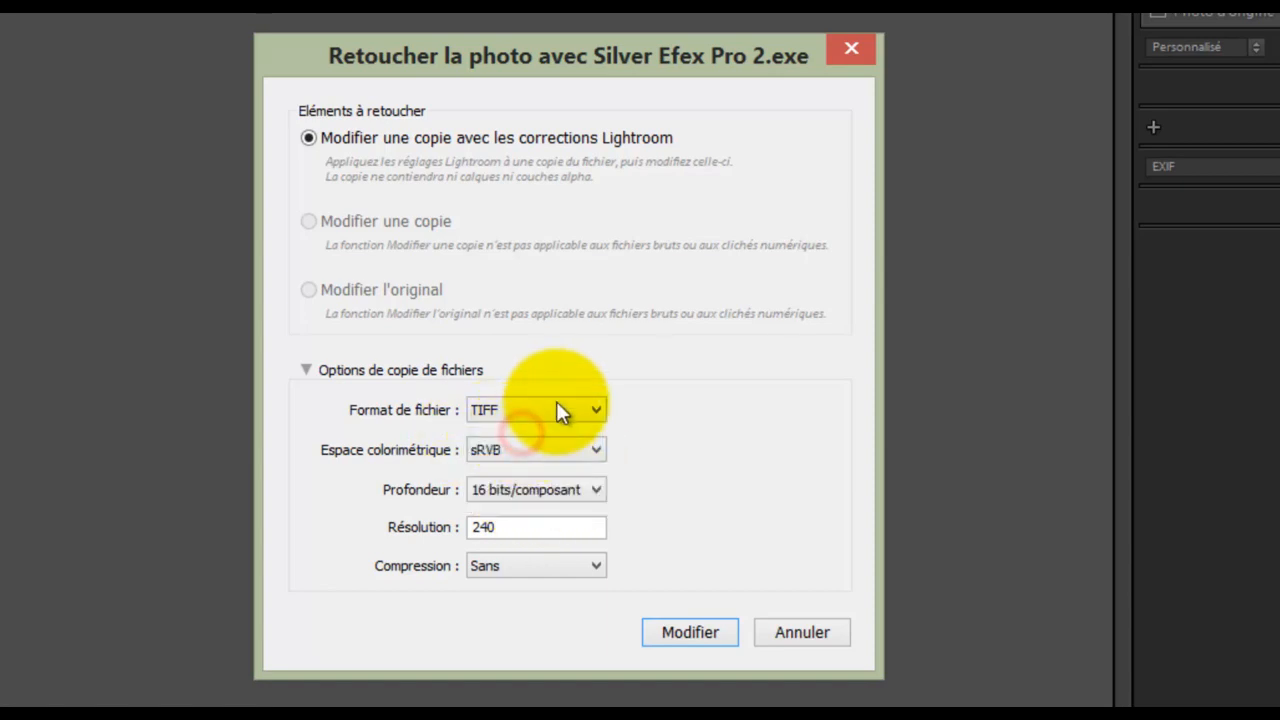
pyautogui.click(598, 450)
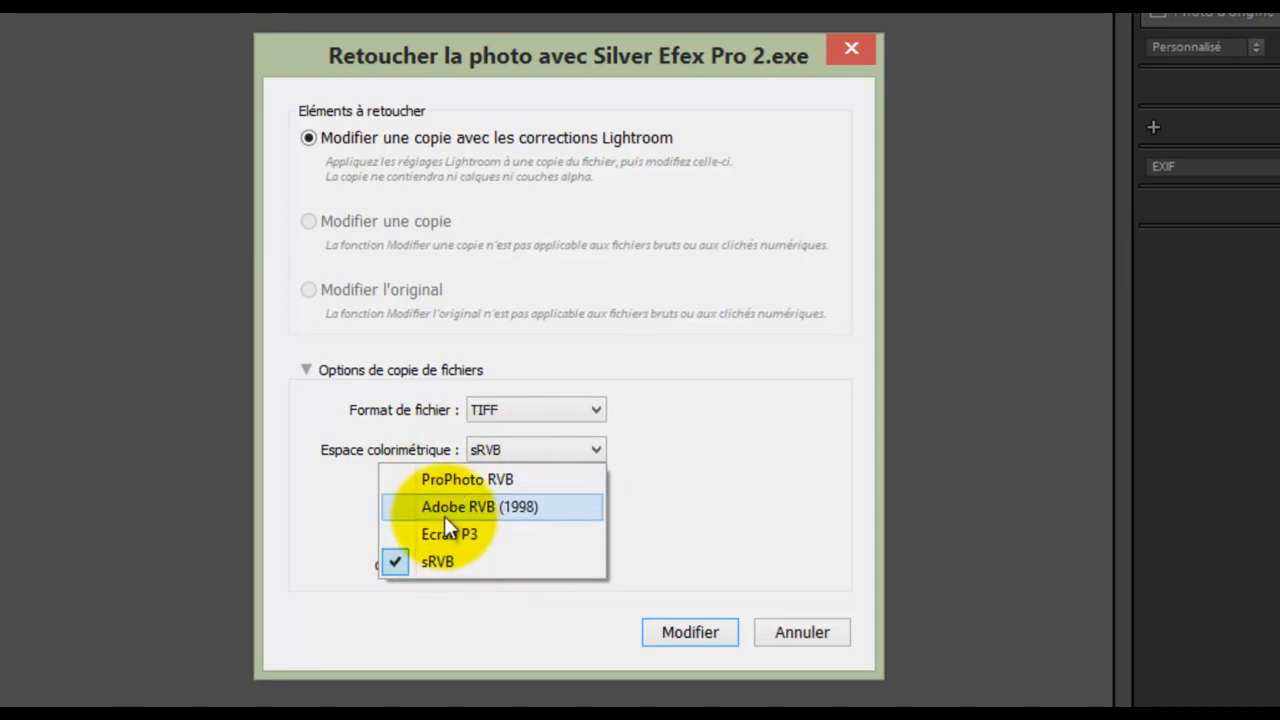
pyautogui.click(439, 478)
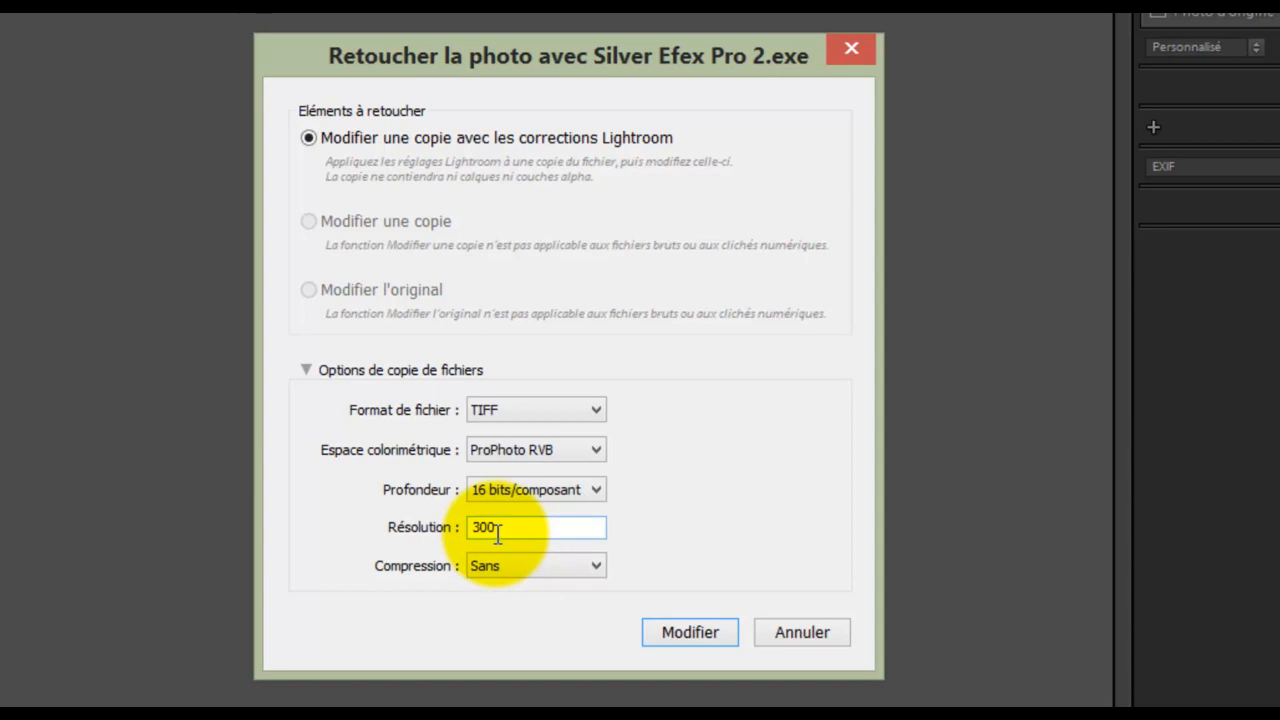
pyautogui.click(691, 631)
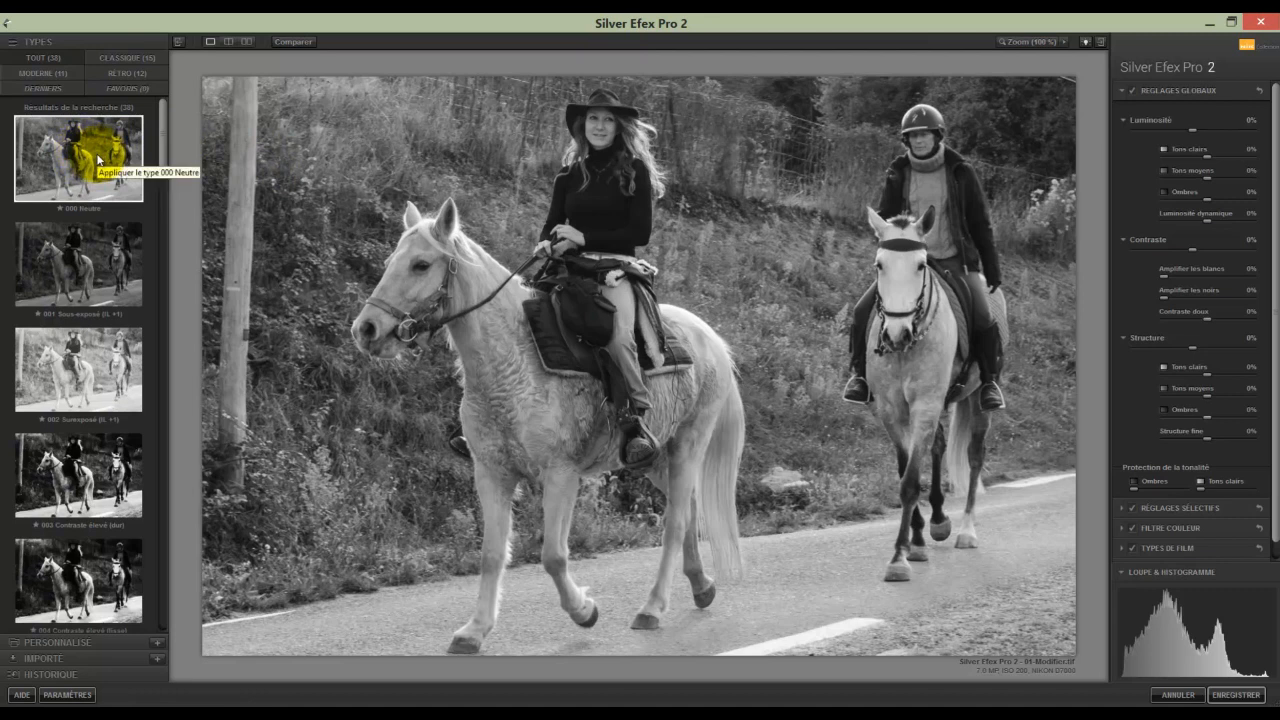
# Apply the 034 Jauni 2 preset to the photo.
pyautogui.moveTo(164, 137); pyautogui.dragTo(171, 610)
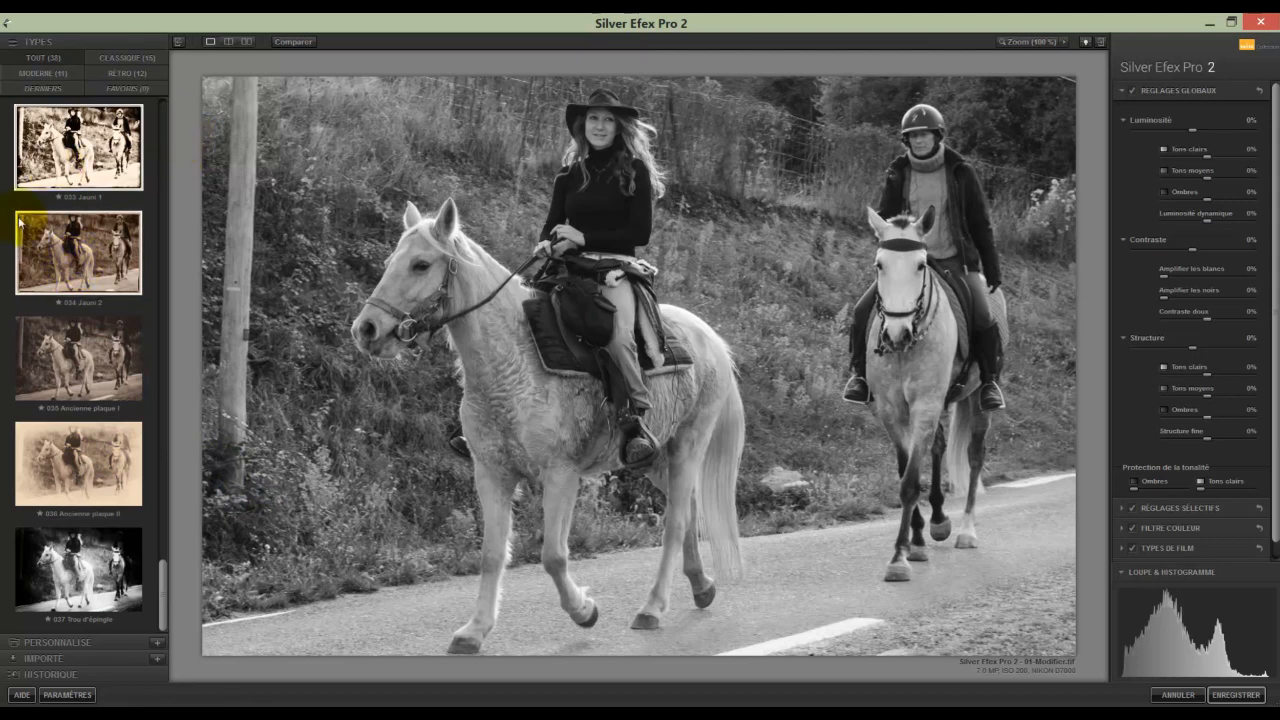
pyautogui.click(84, 256)
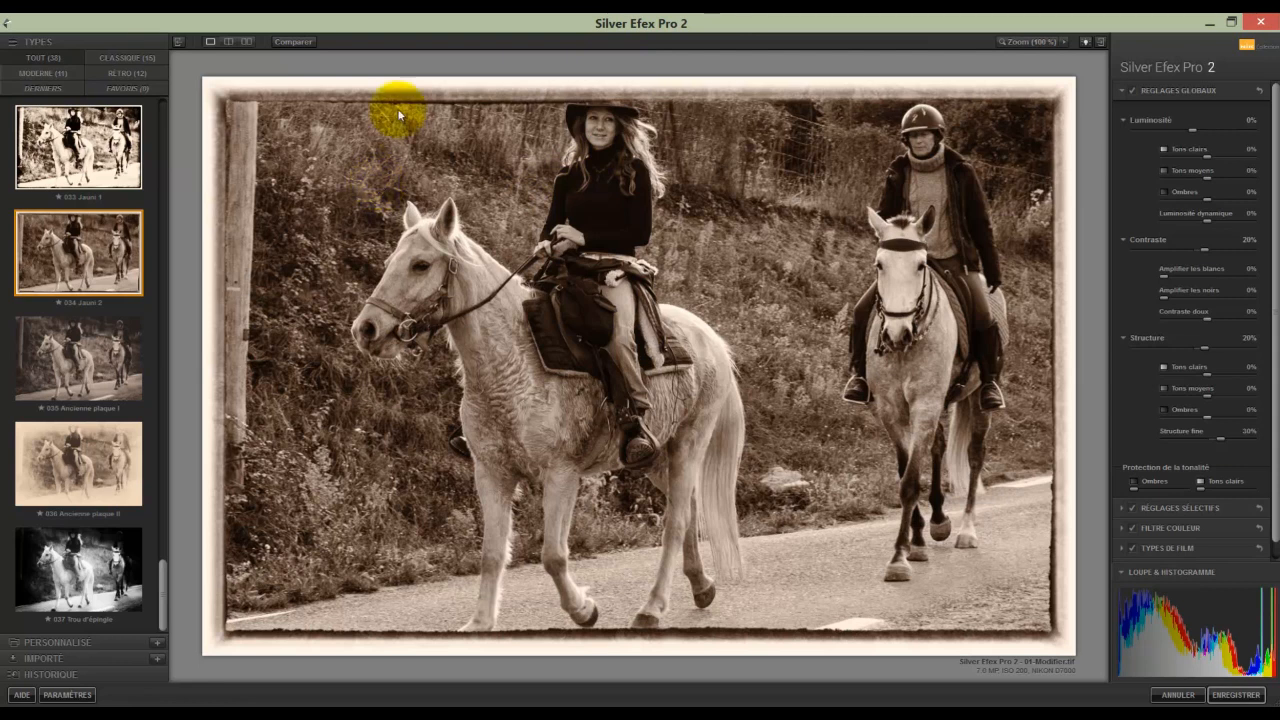
# Hide the preset and adjustment panels to view the image alone, and restore both panels.
pyautogui.click(175, 42)
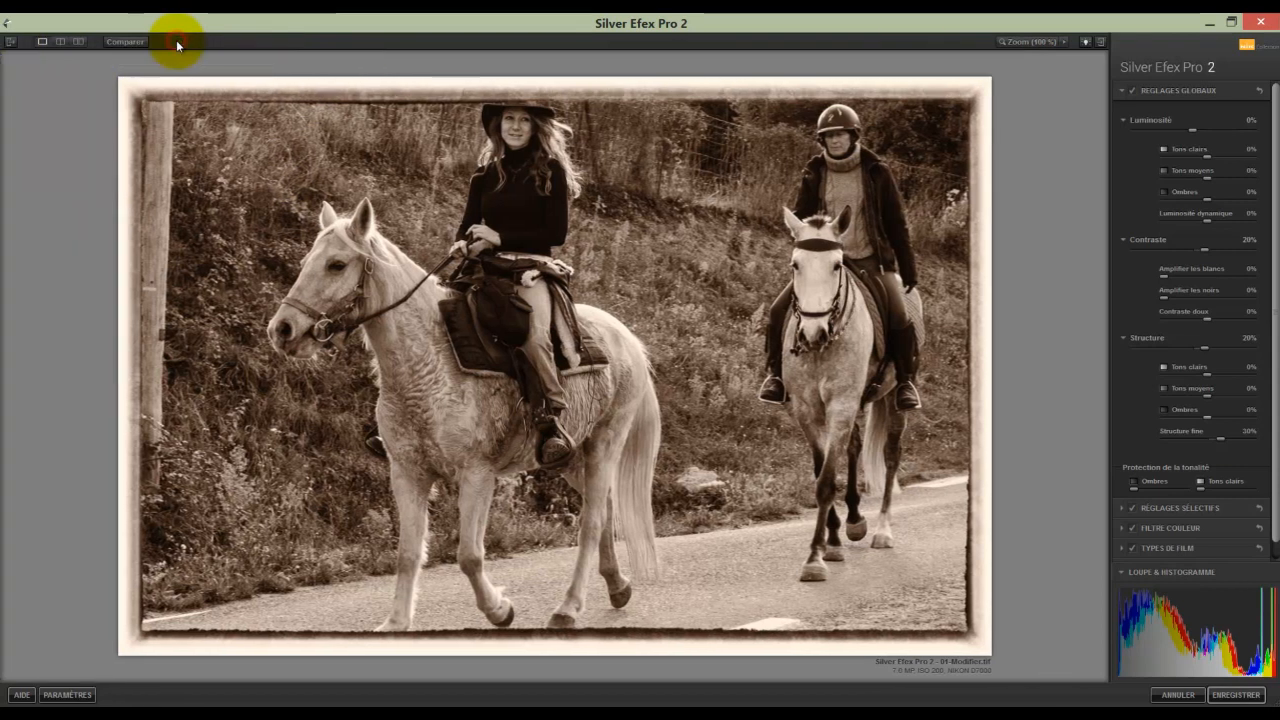
pyautogui.click(1101, 42)
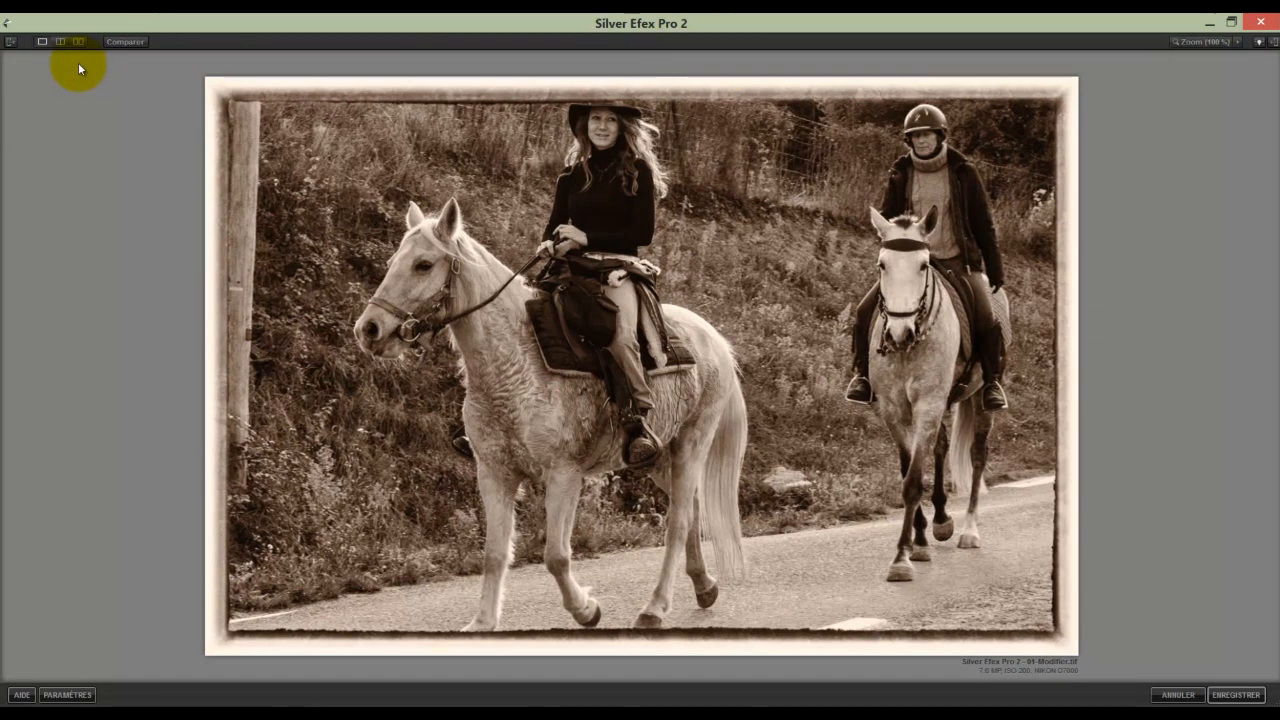
pyautogui.press('Tab')
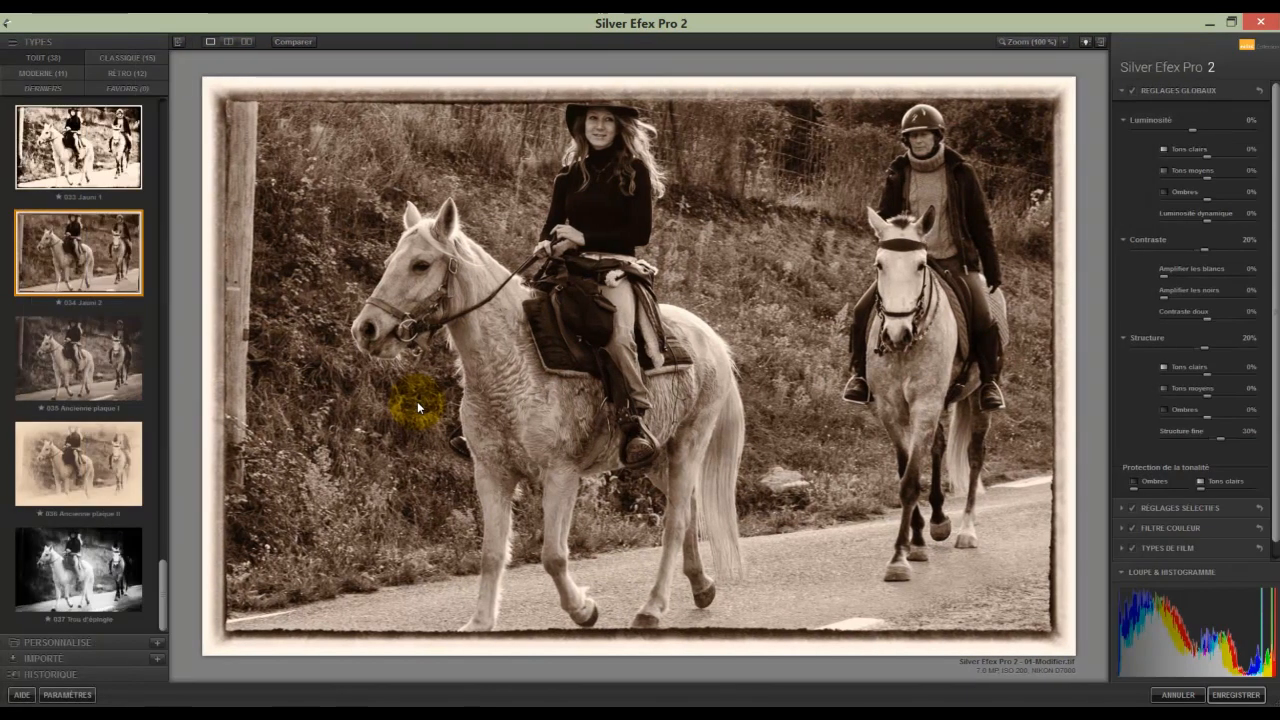
pyautogui.press('Tab')
pyautogui.press('Tab')
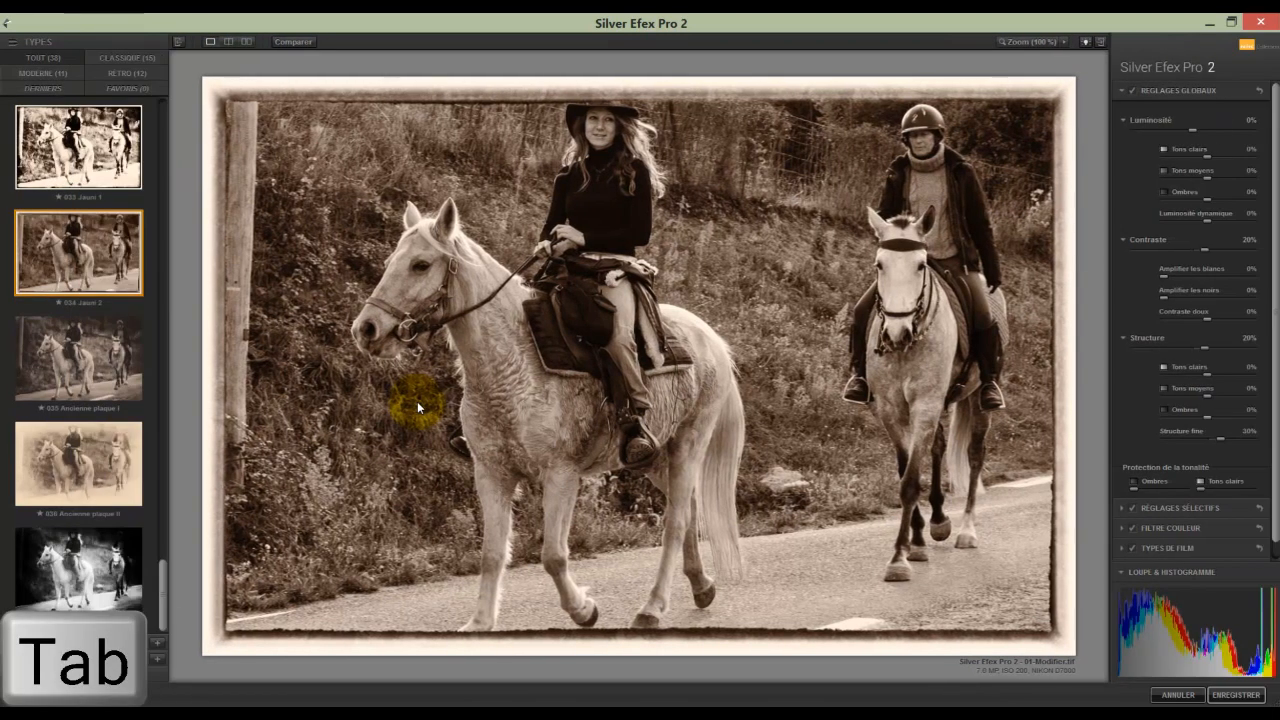
# Compare the neutral and toned versions in vertical split, horizontal split and side-by-side previews, and return to the single-image view.
pyautogui.click(228, 40)
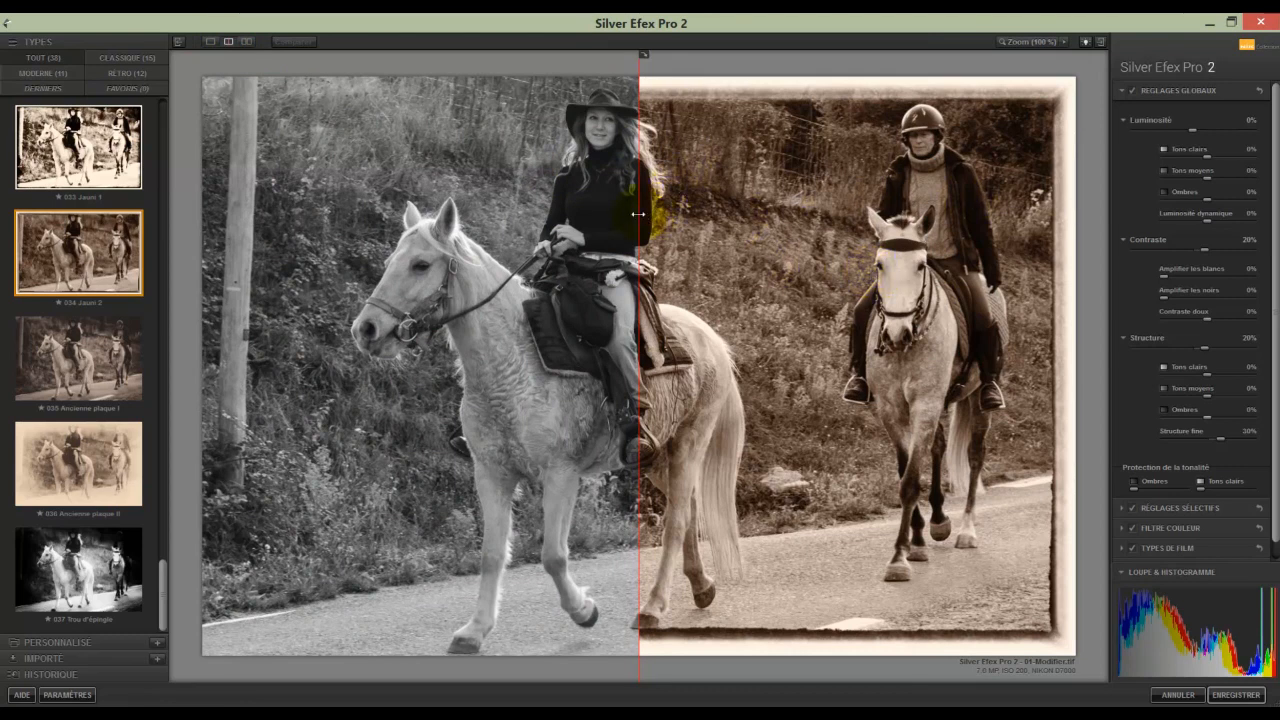
pyautogui.moveTo(637, 214); pyautogui.dragTo(612, 174)
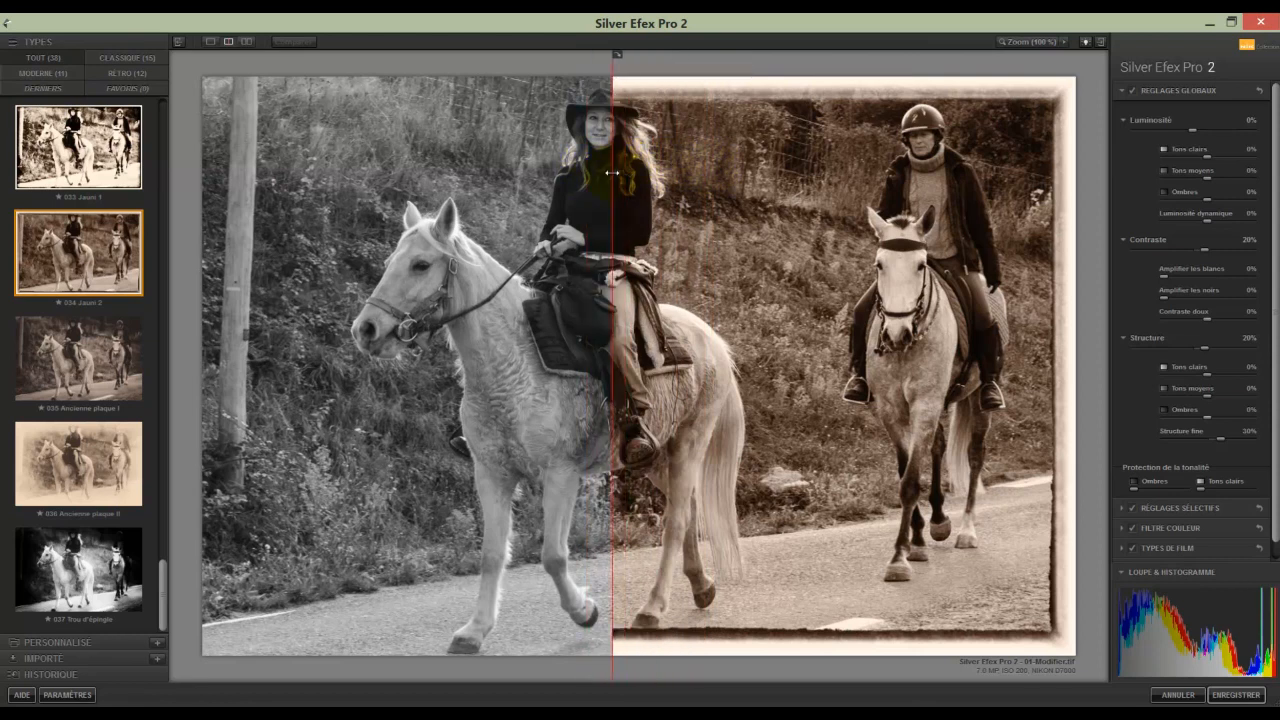
pyautogui.click(618, 54)
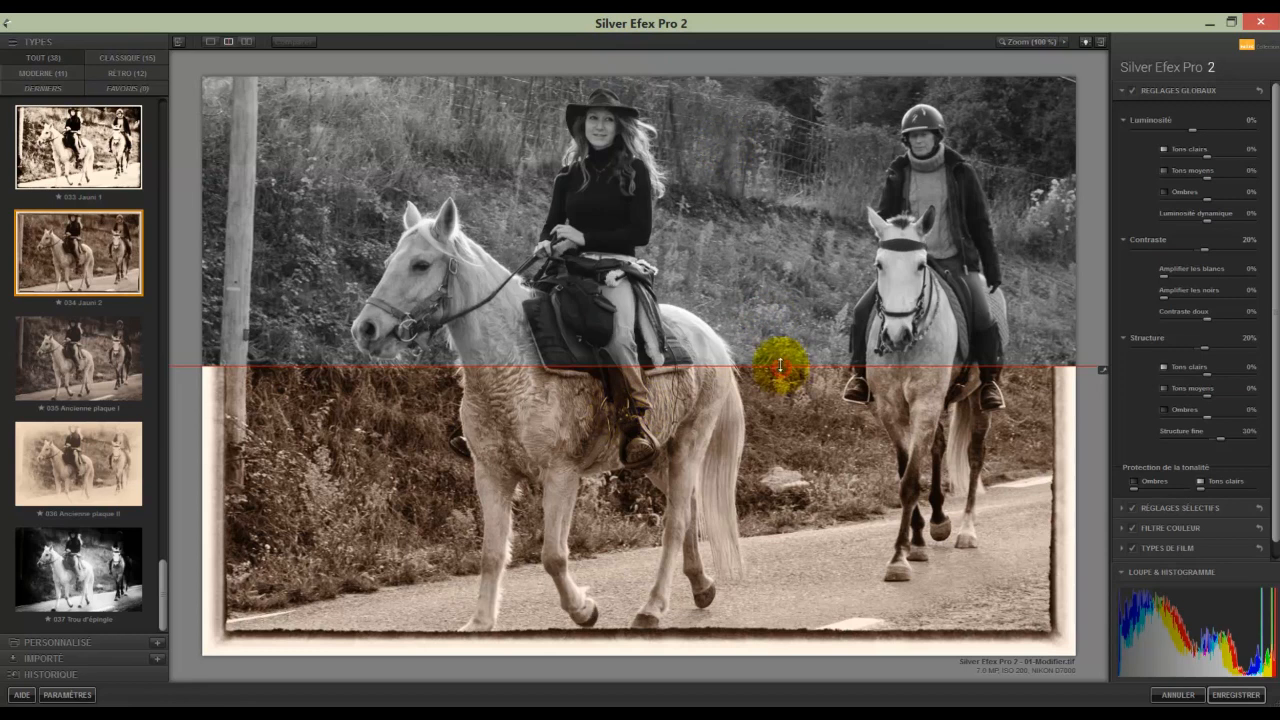
pyautogui.click(1104, 373)
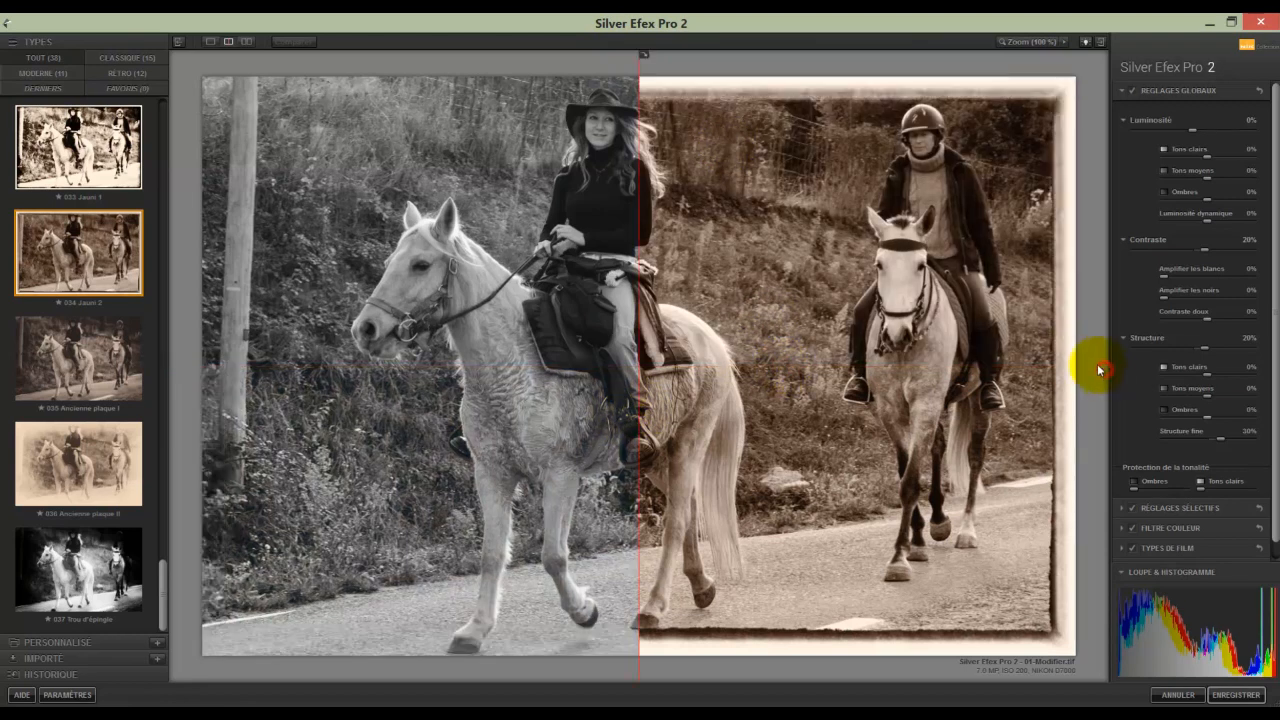
pyautogui.click(246, 41)
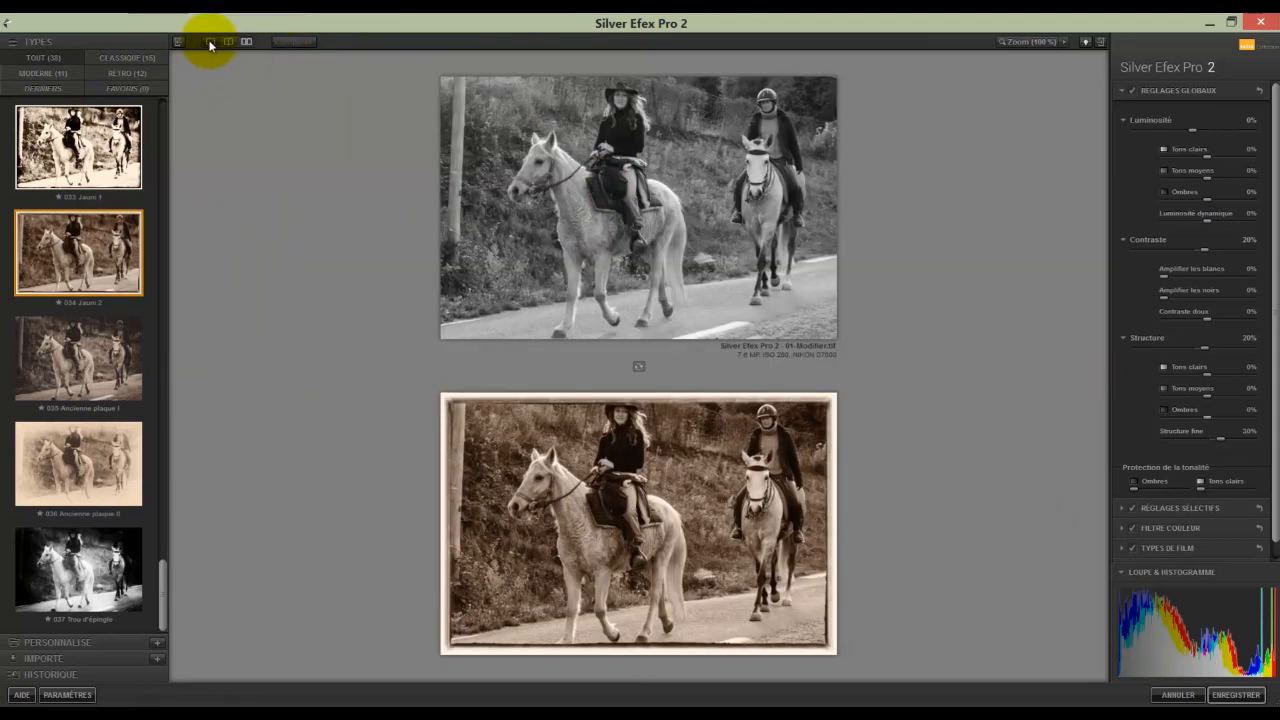
pyautogui.click(210, 42)
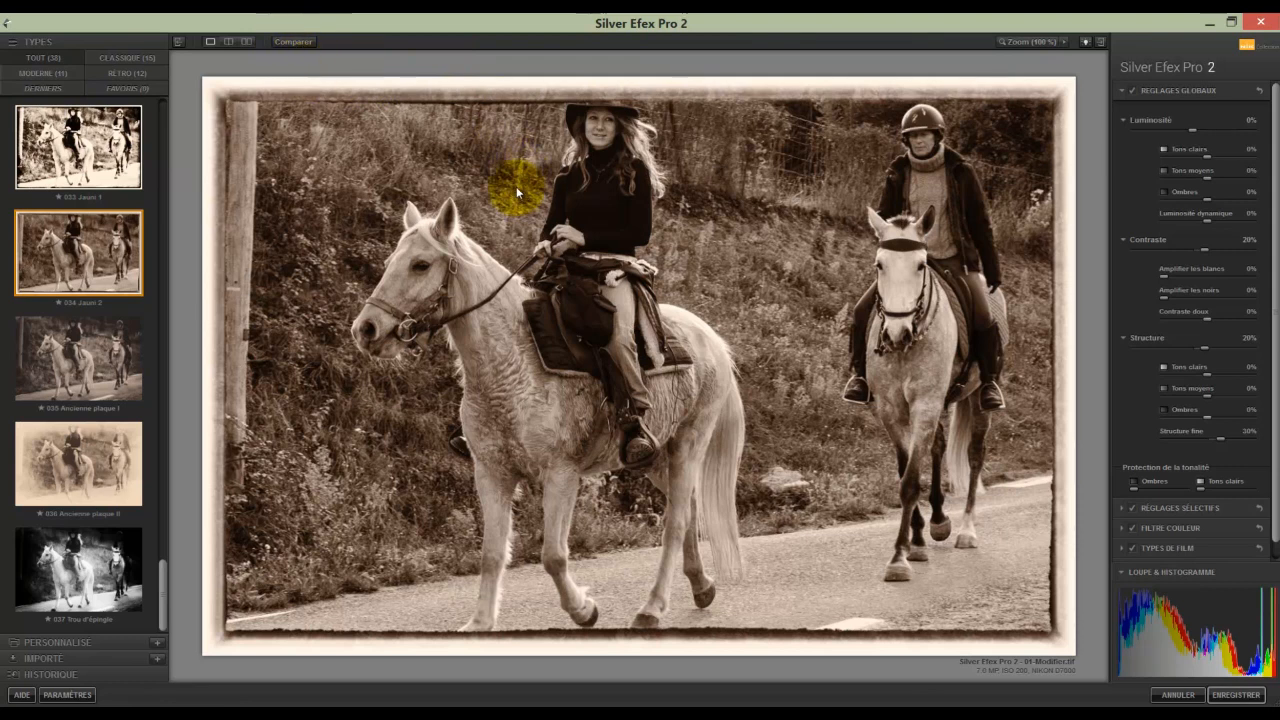
# Cycle the preview background colour through black and white back to grey.
pyautogui.click(1087, 43)
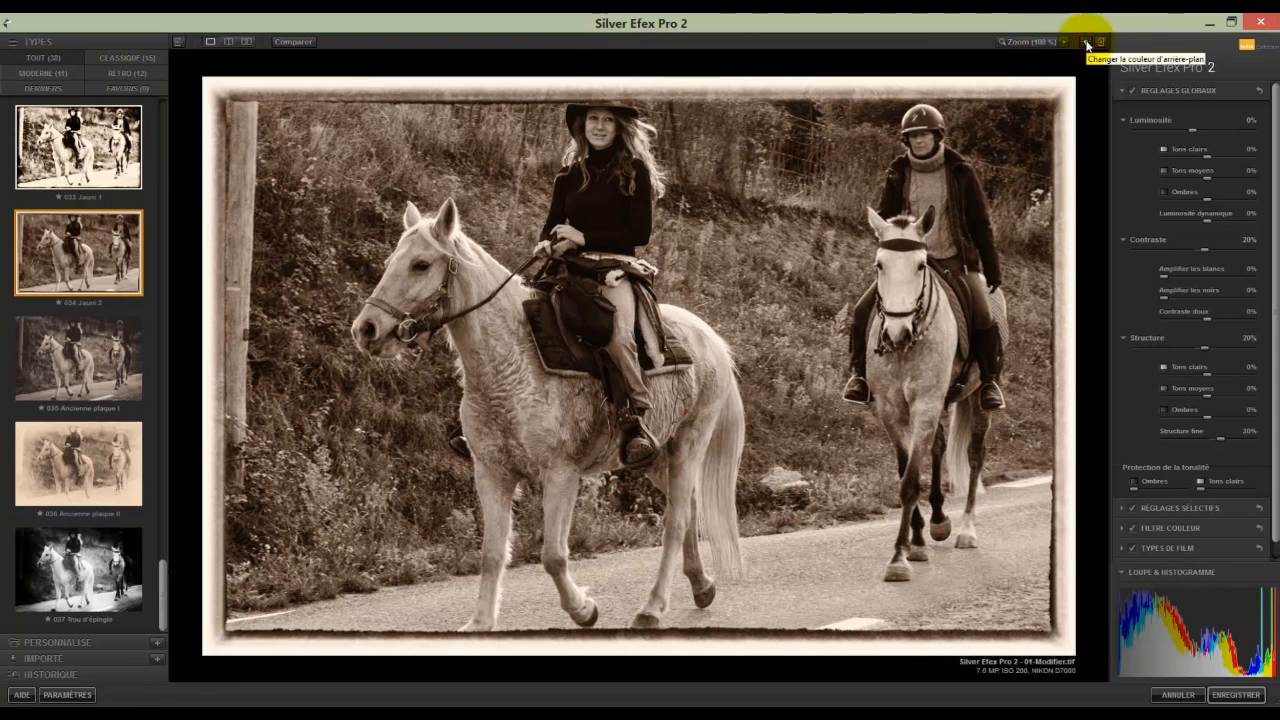
pyautogui.click(1087, 43)
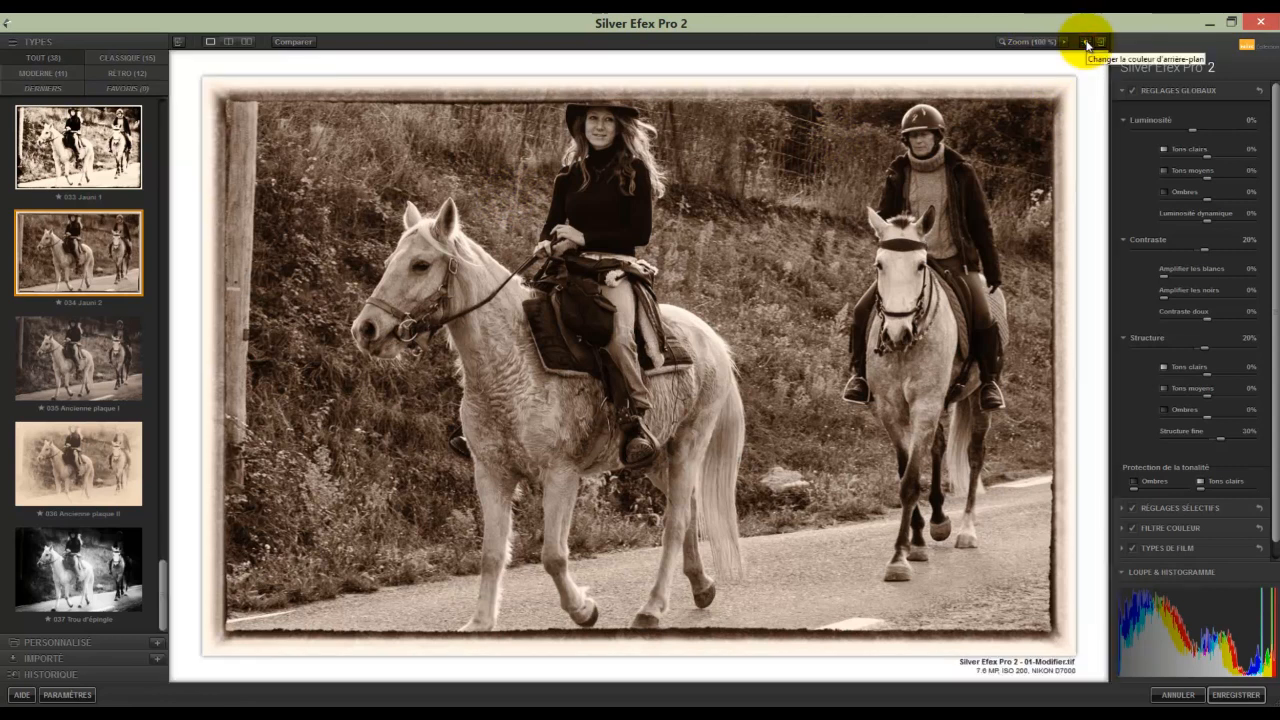
pyautogui.click(1087, 43)
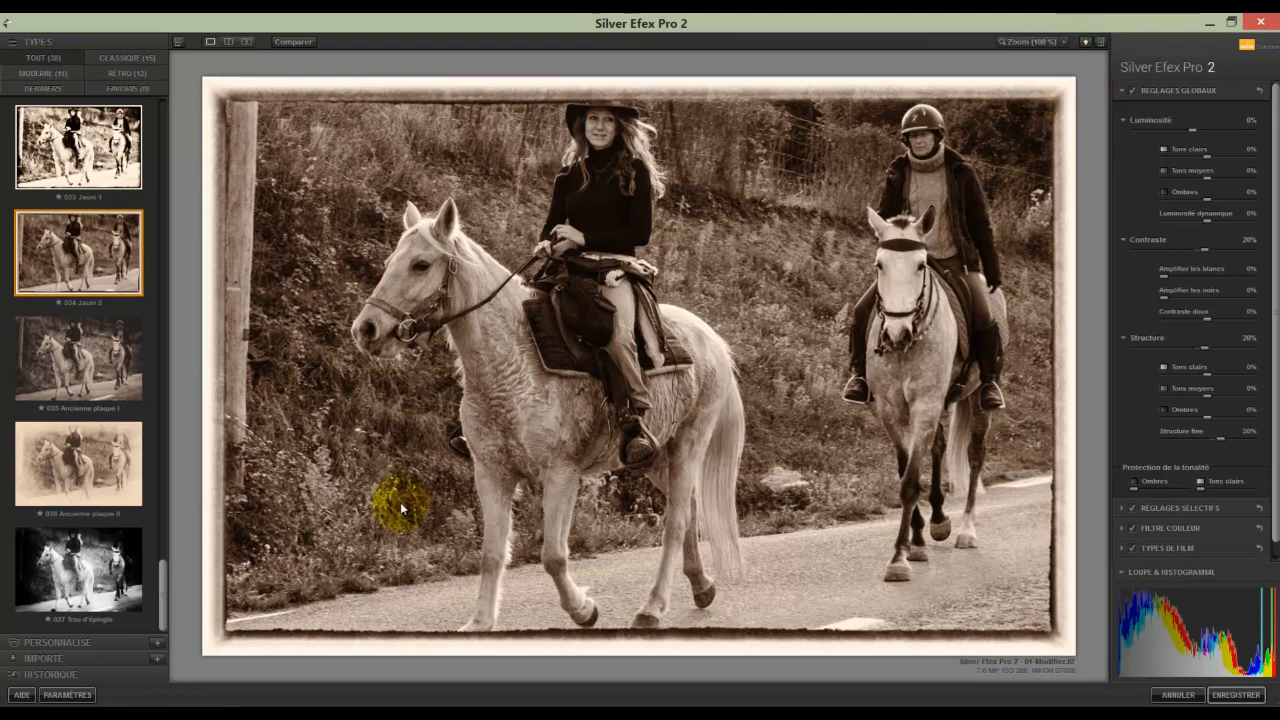
# Examine the custom presets, the imported presets and the edit history.
pyautogui.click(101, 641)
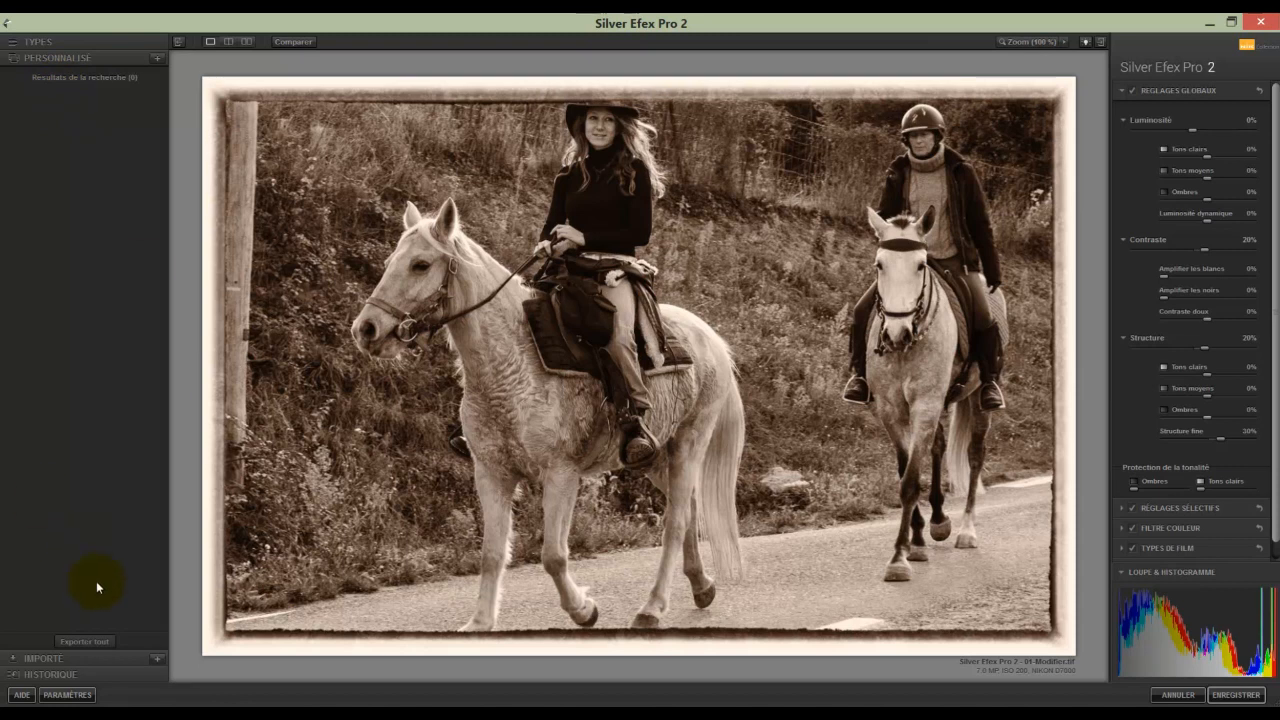
pyautogui.click(70, 661)
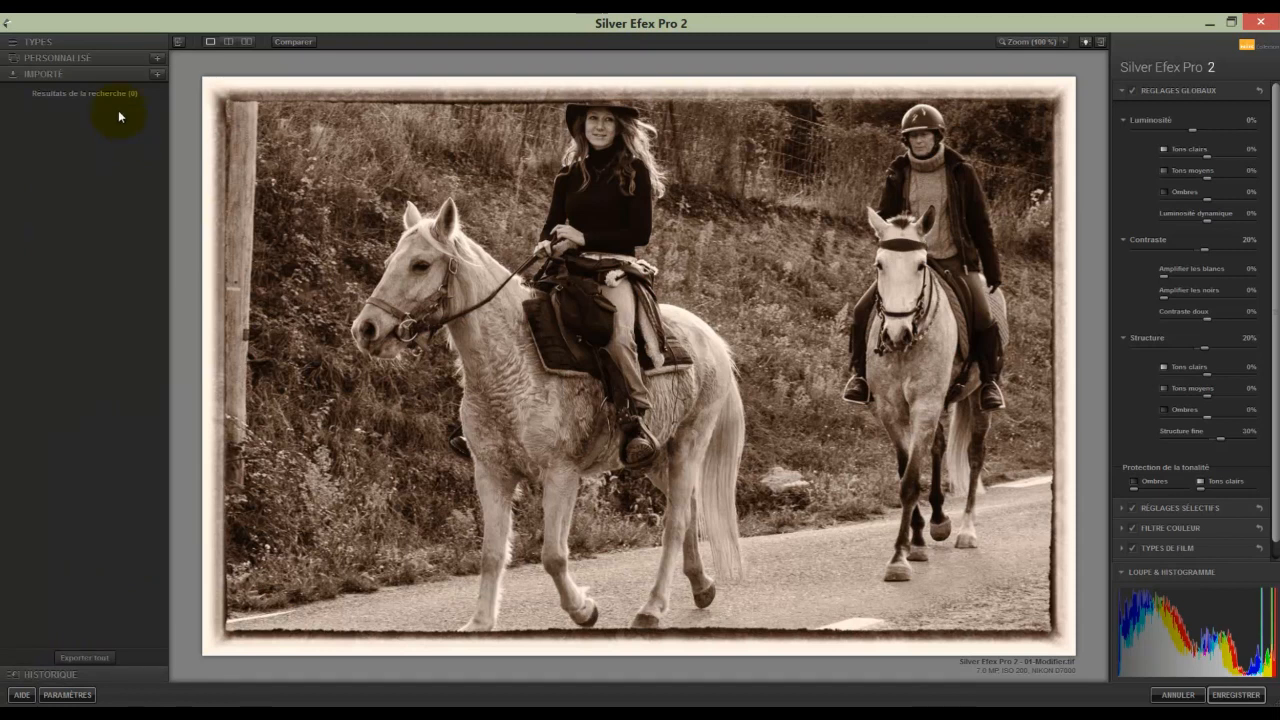
pyautogui.click(62, 677)
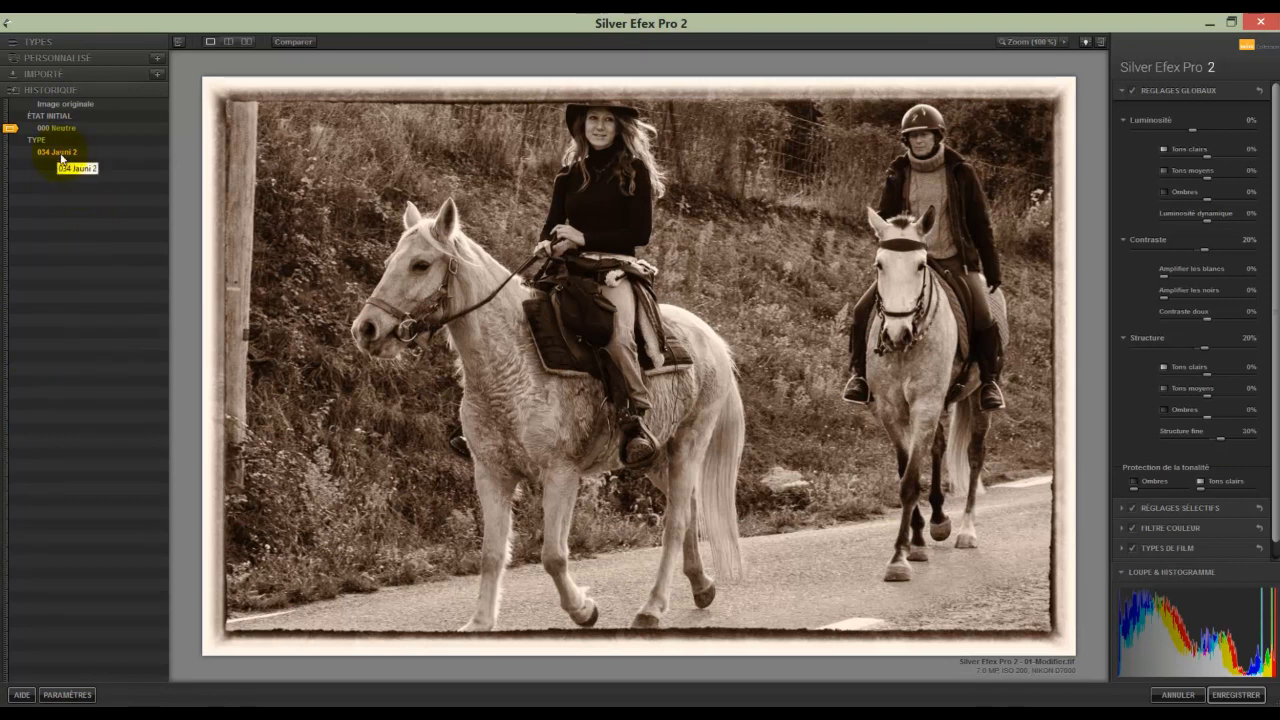
# Open the online help for Silver Efex Pro 2 and return to the editor.
pyautogui.click(22, 695)
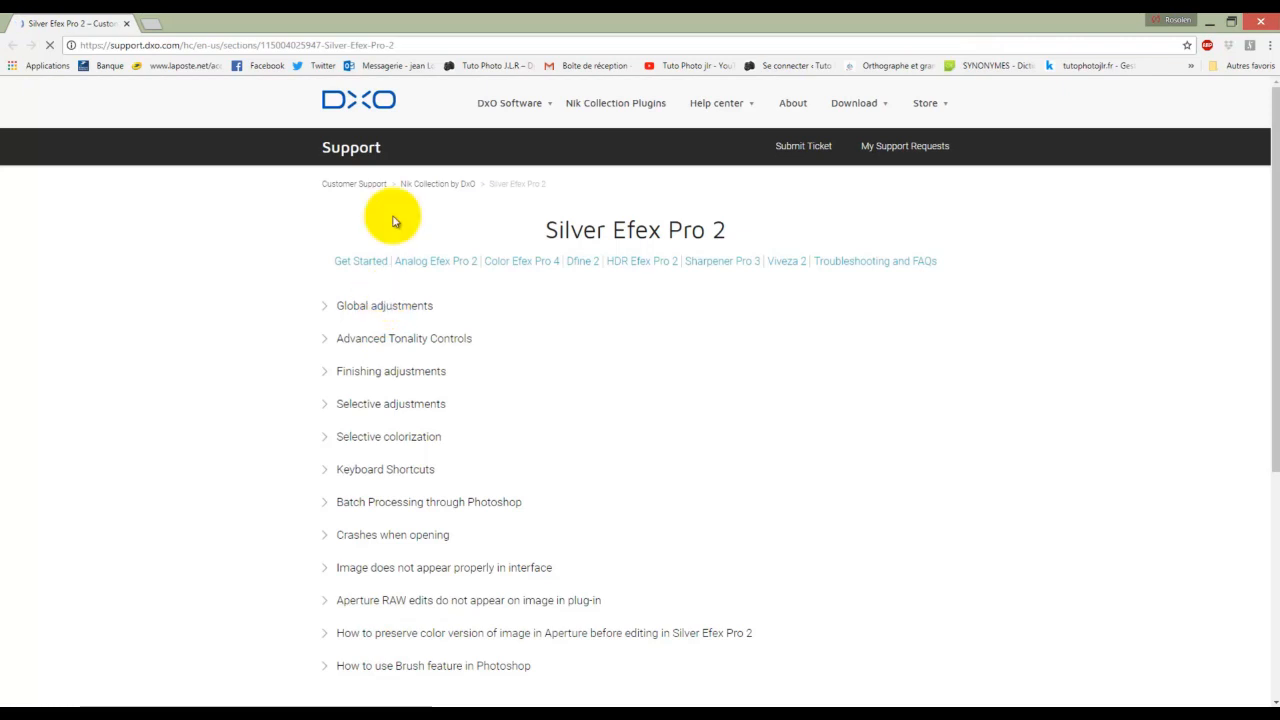
pyautogui.click(127, 23)
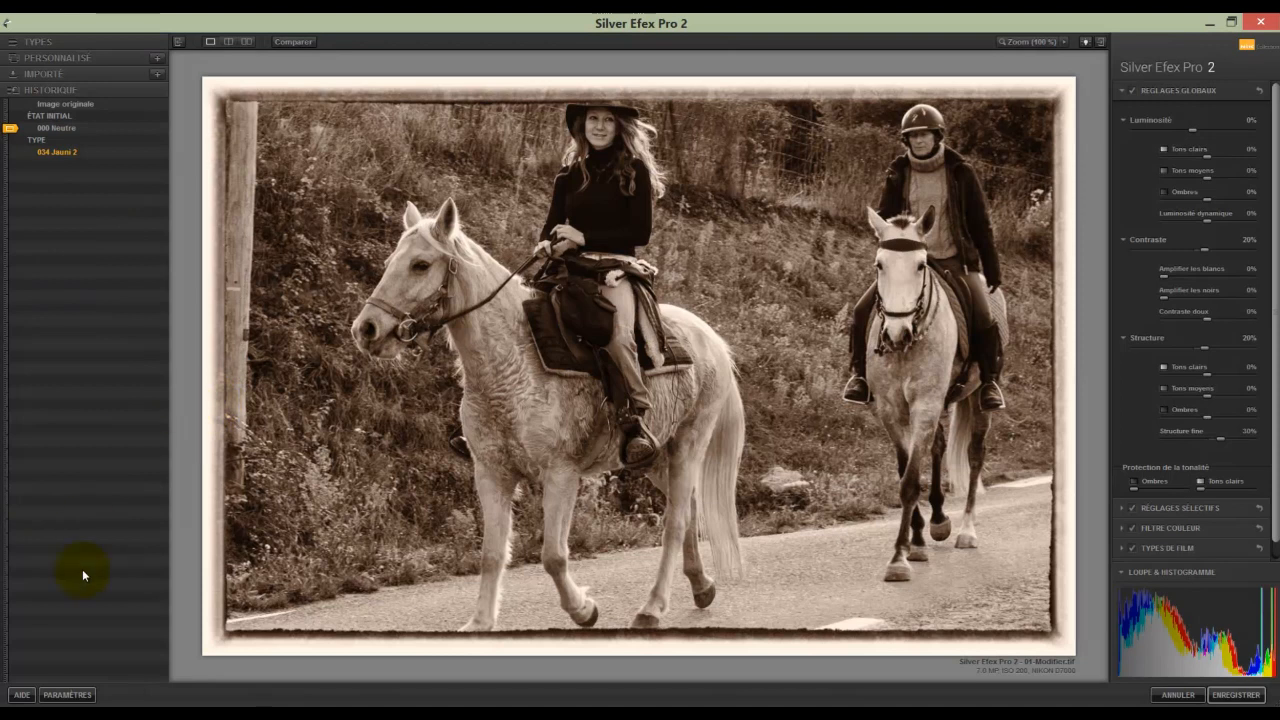
# Set the default preview mode to Affichage d'une seule image, keeping the default background colour and zoom on Utiliser les derniers paramètres.
pyautogui.click(70, 695)
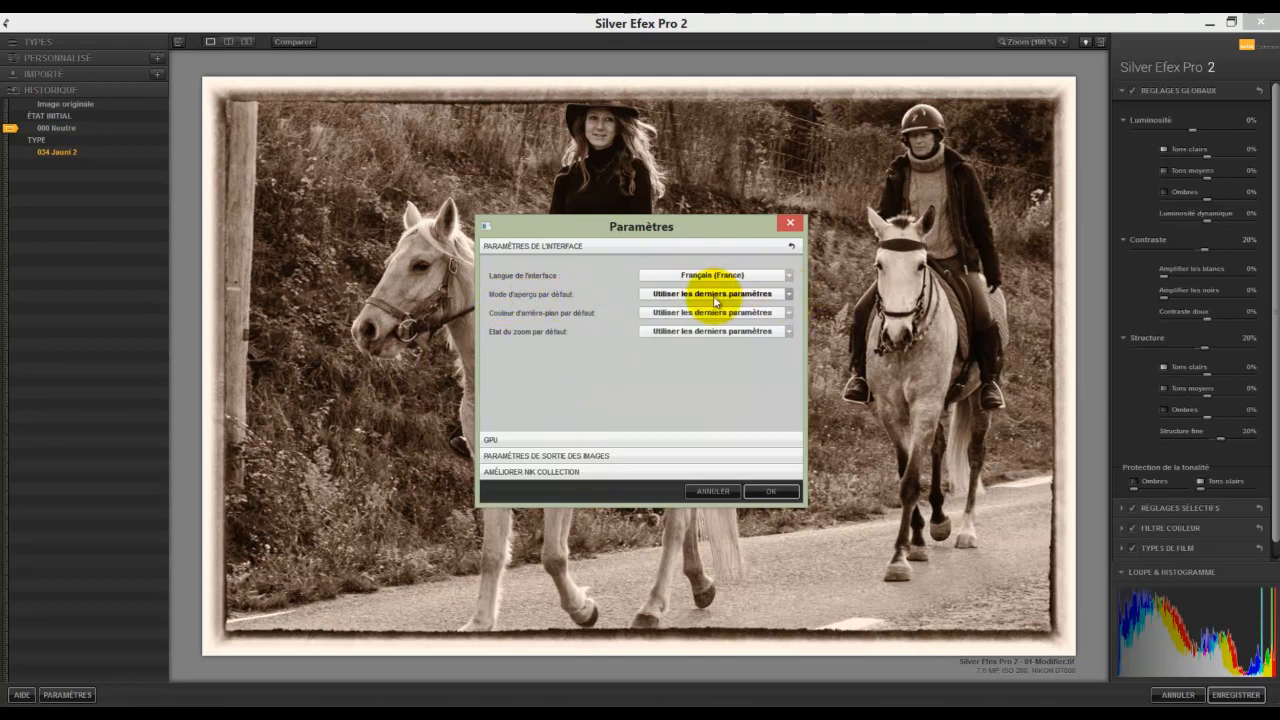
pyautogui.click(788, 294)
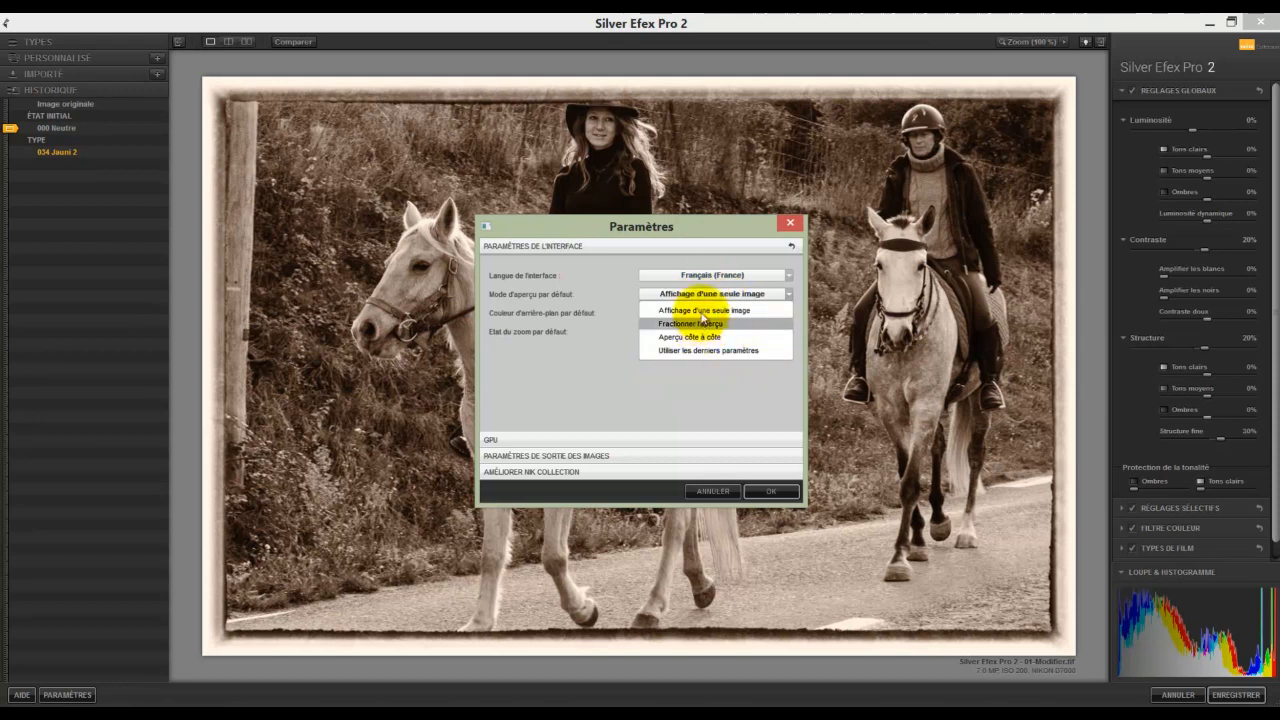
pyautogui.click(705, 311)
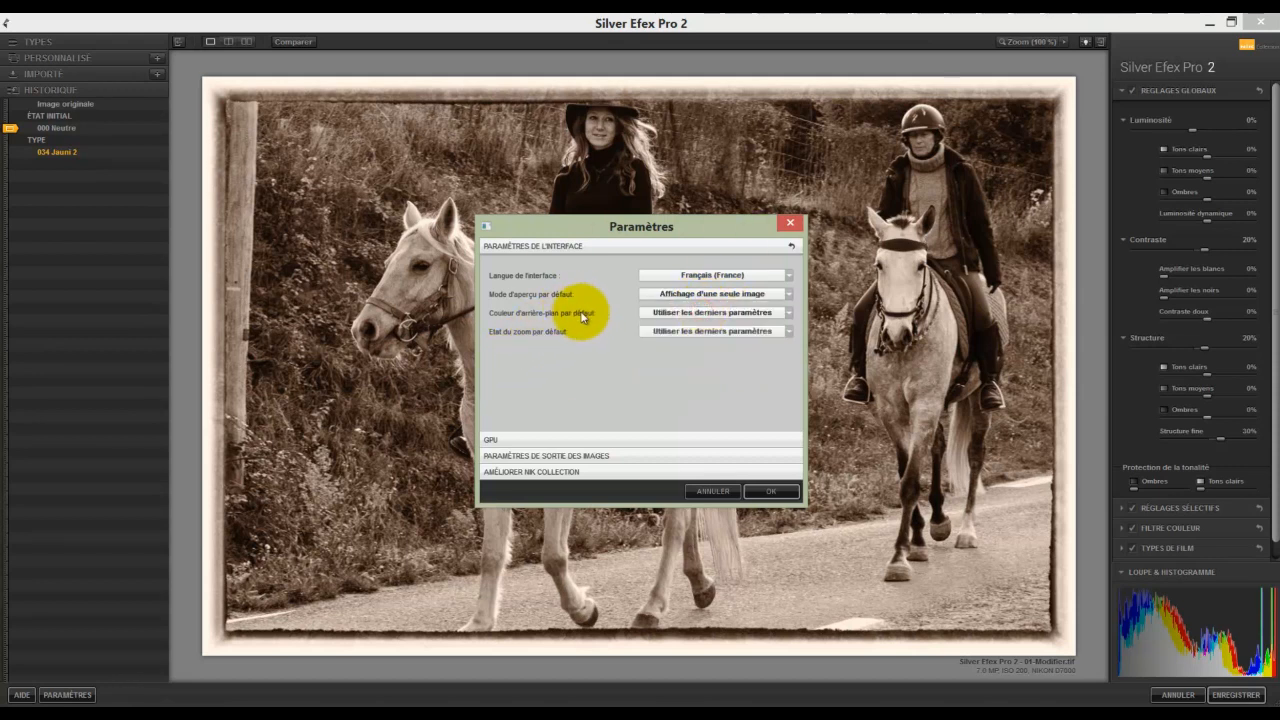
pyautogui.click(789, 312)
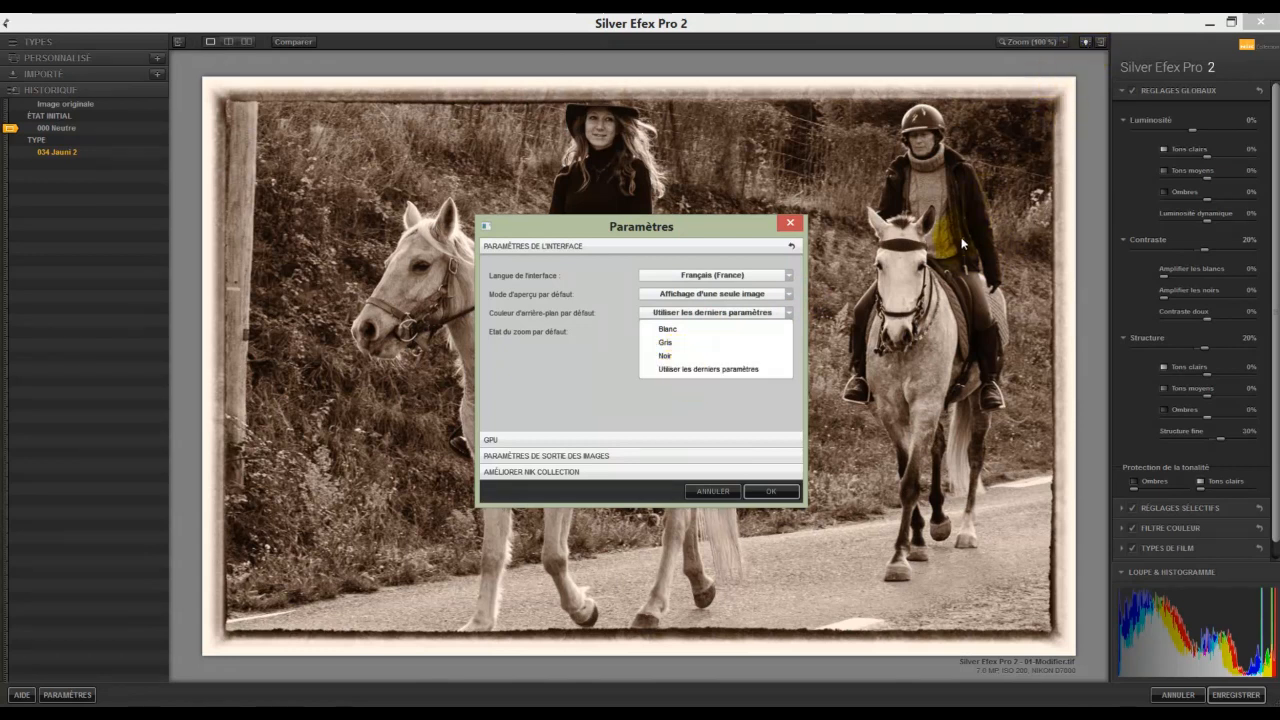
pyautogui.click(608, 304)
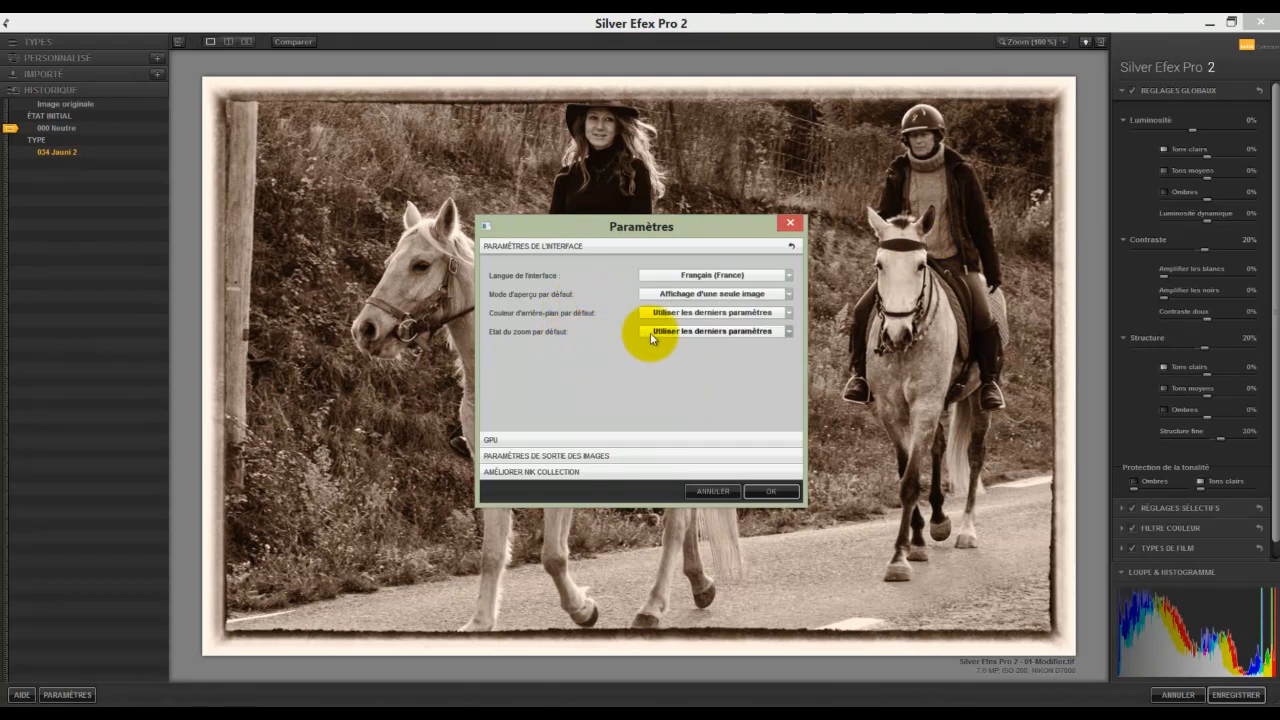
pyautogui.click(789, 332)
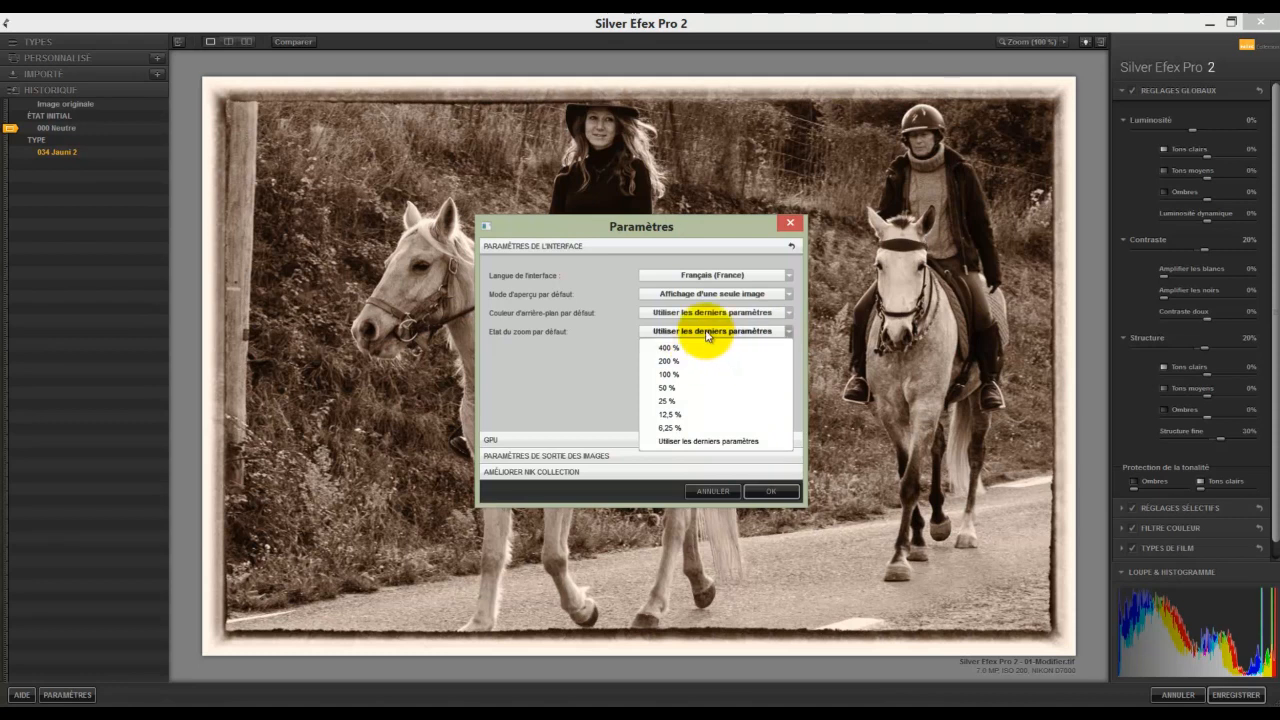
pyautogui.click(735, 440)
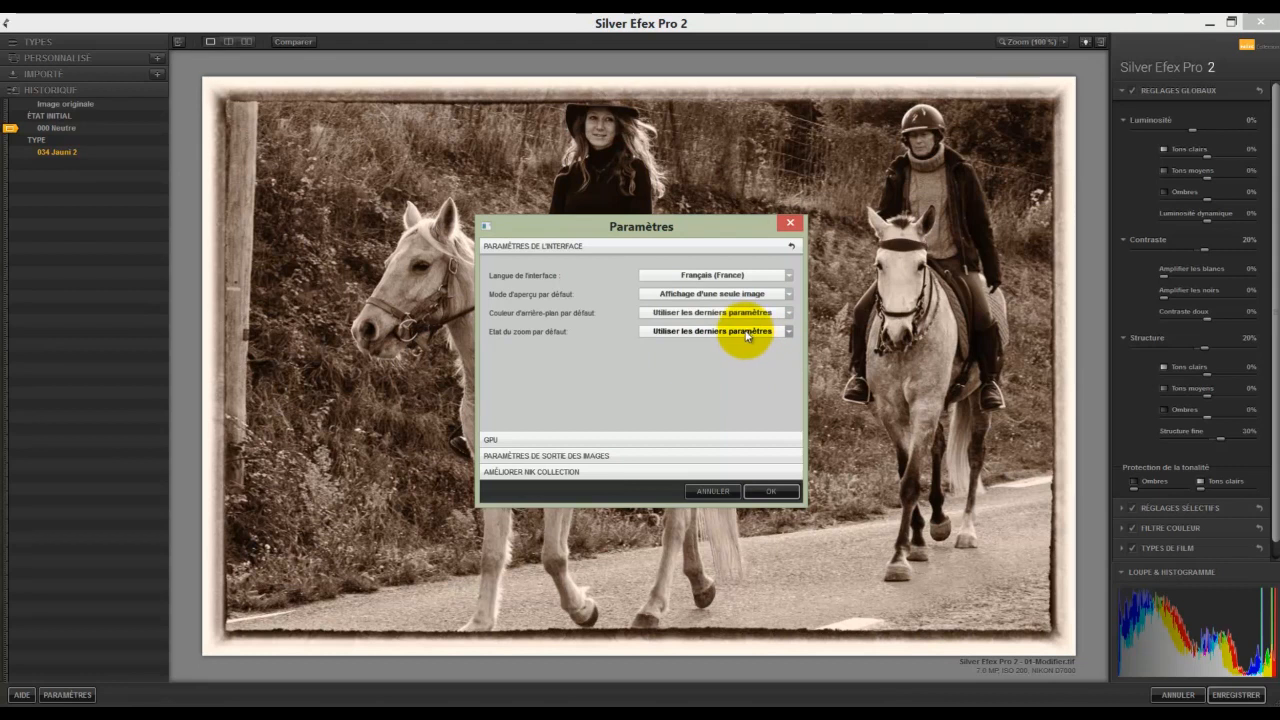
# Review the GPU and usage-statistics settings, keep the TIFF save type on Rayures, set Qualité JPEG to 100 %, and accept the settings.
pyautogui.click(570, 440)
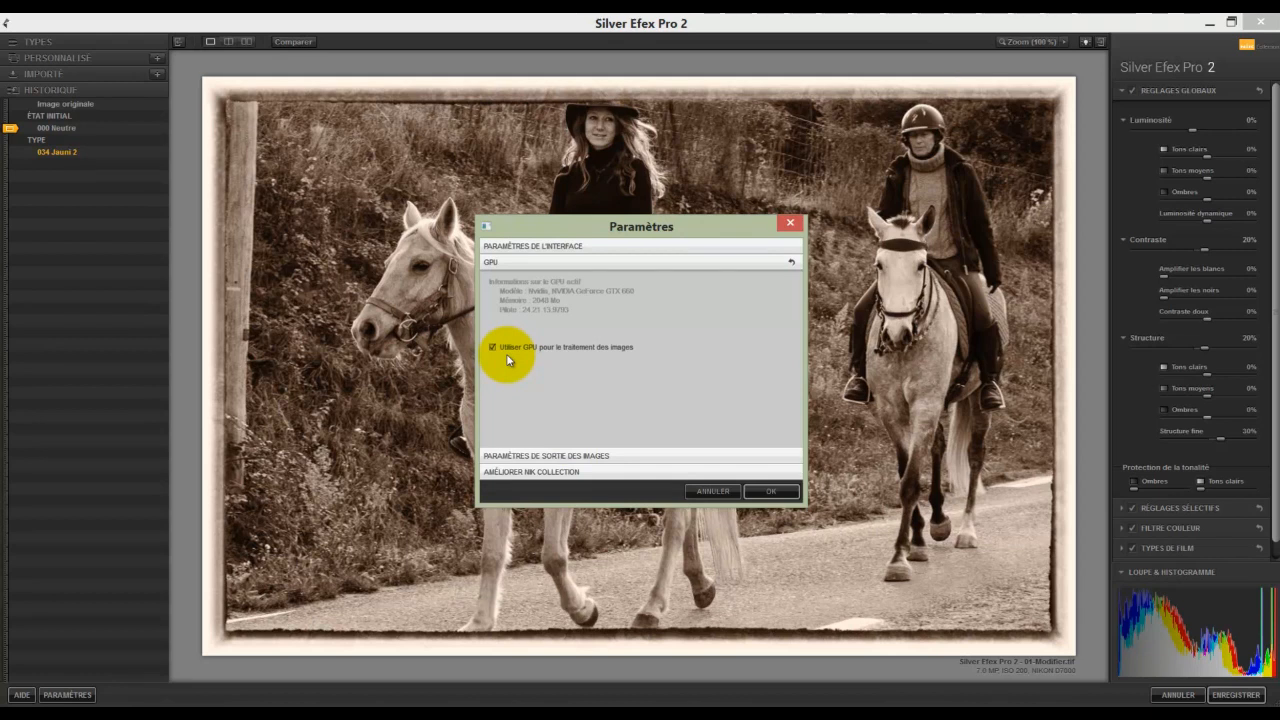
pyautogui.click(663, 456)
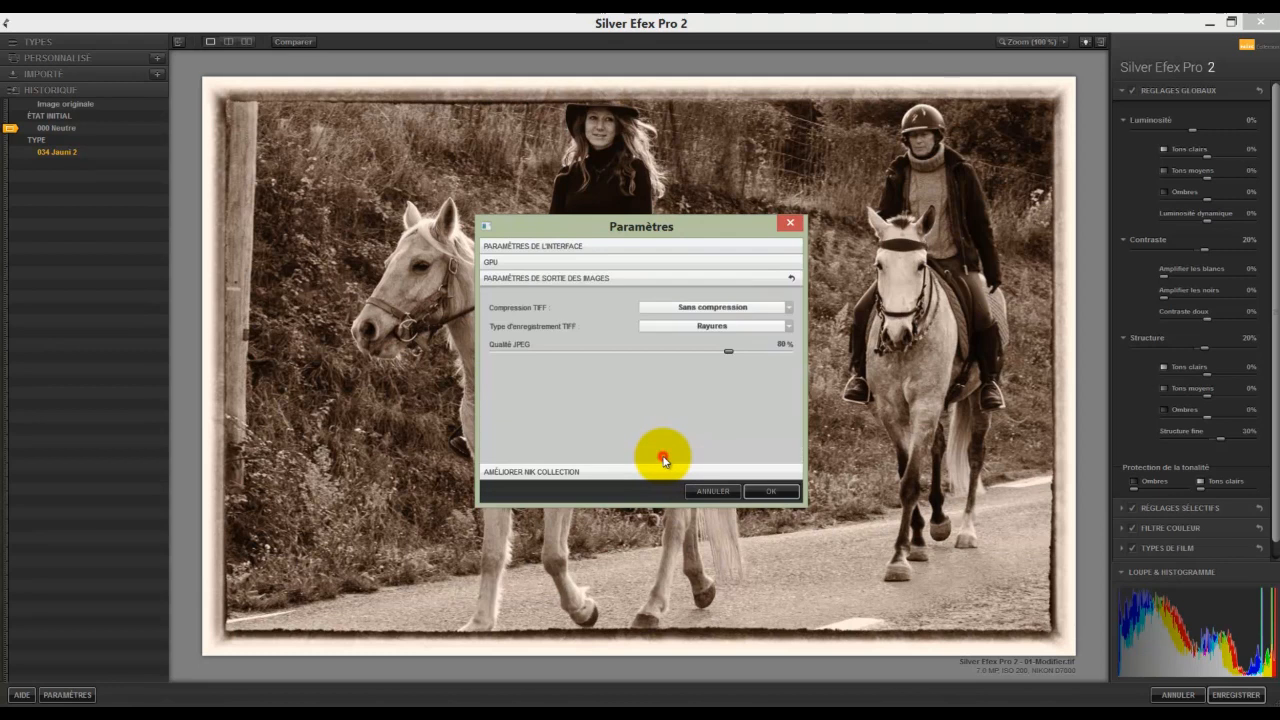
pyautogui.click(788, 330)
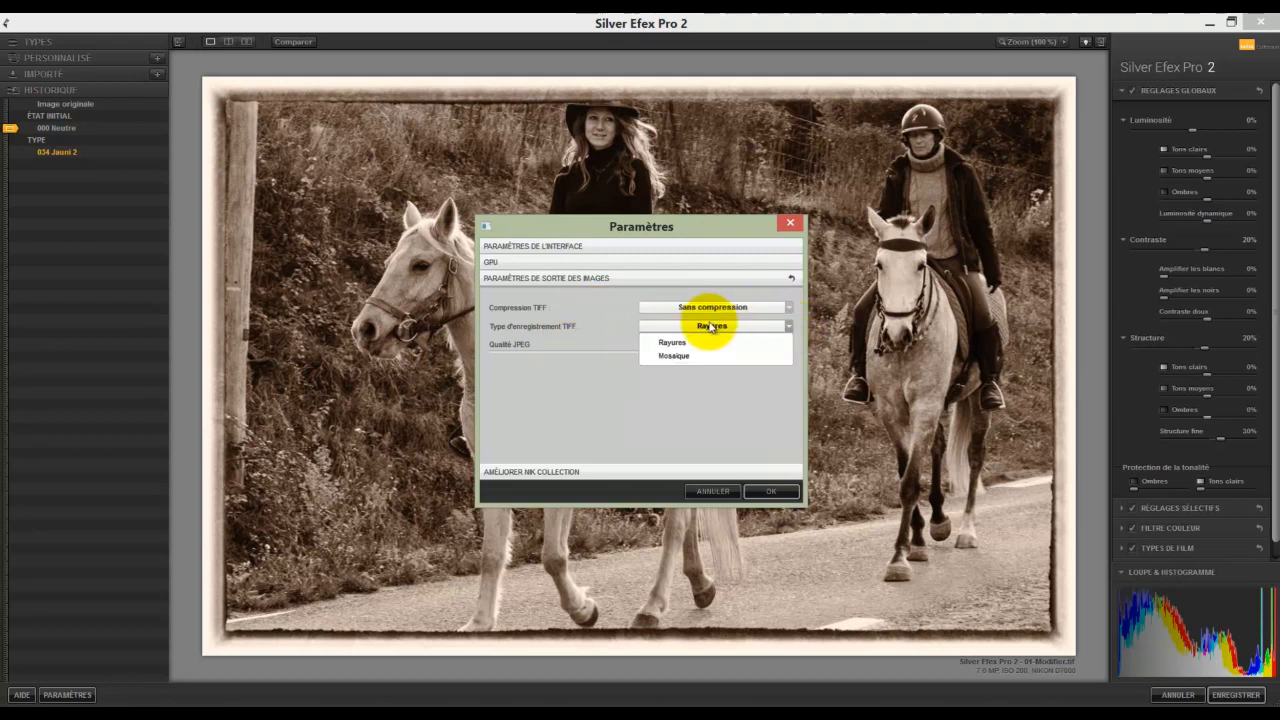
pyautogui.click(659, 344)
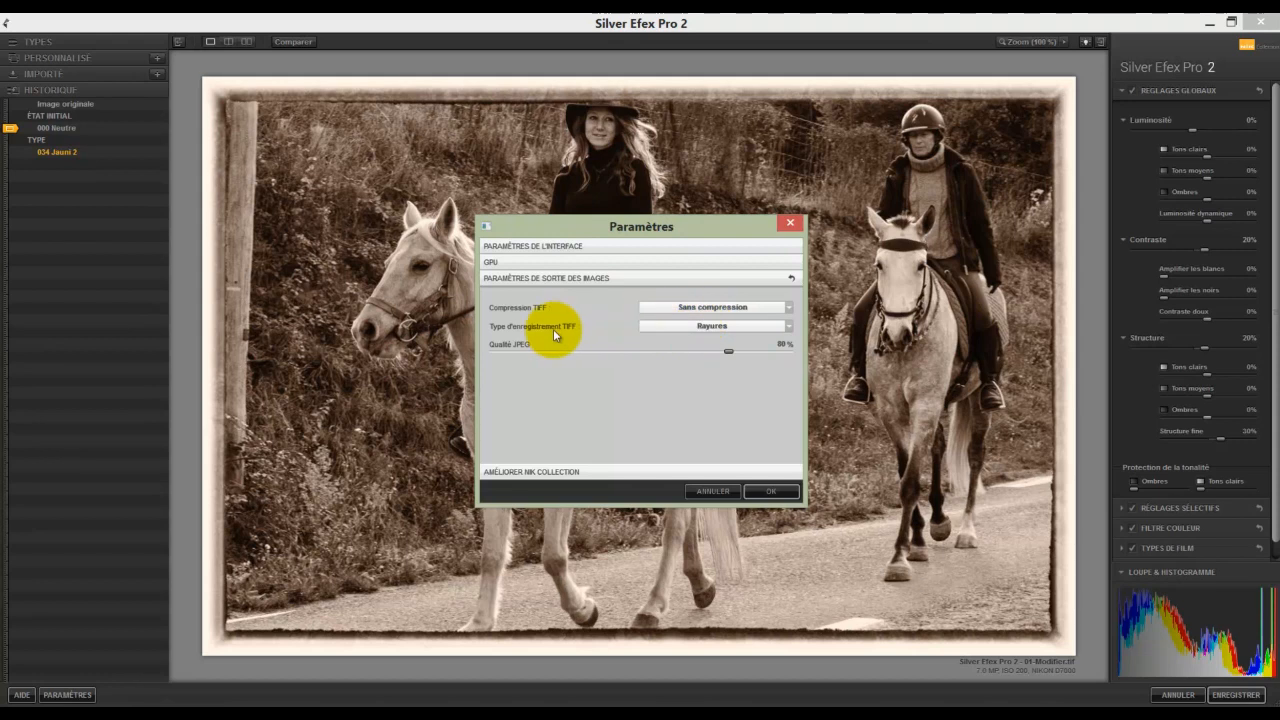
pyautogui.click(728, 351)
pyautogui.moveTo(728, 352); pyautogui.dragTo(798, 358)
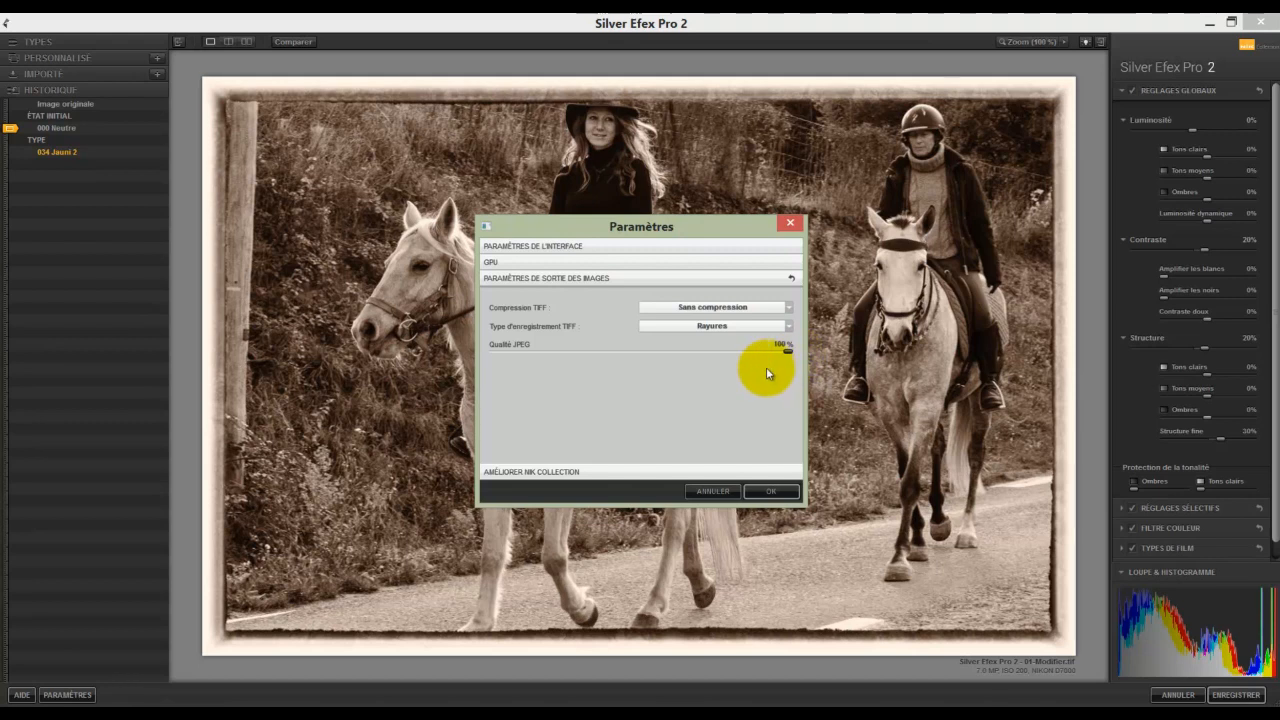
pyautogui.click(620, 474)
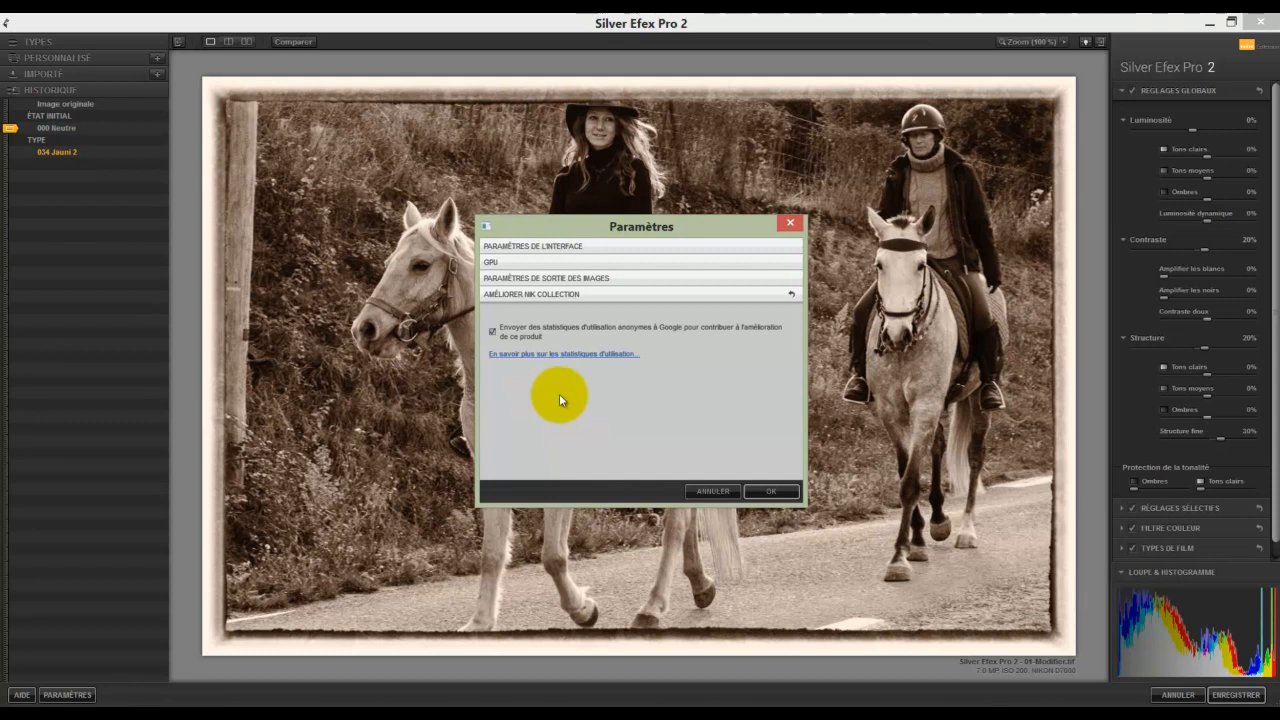
pyautogui.click(771, 491)
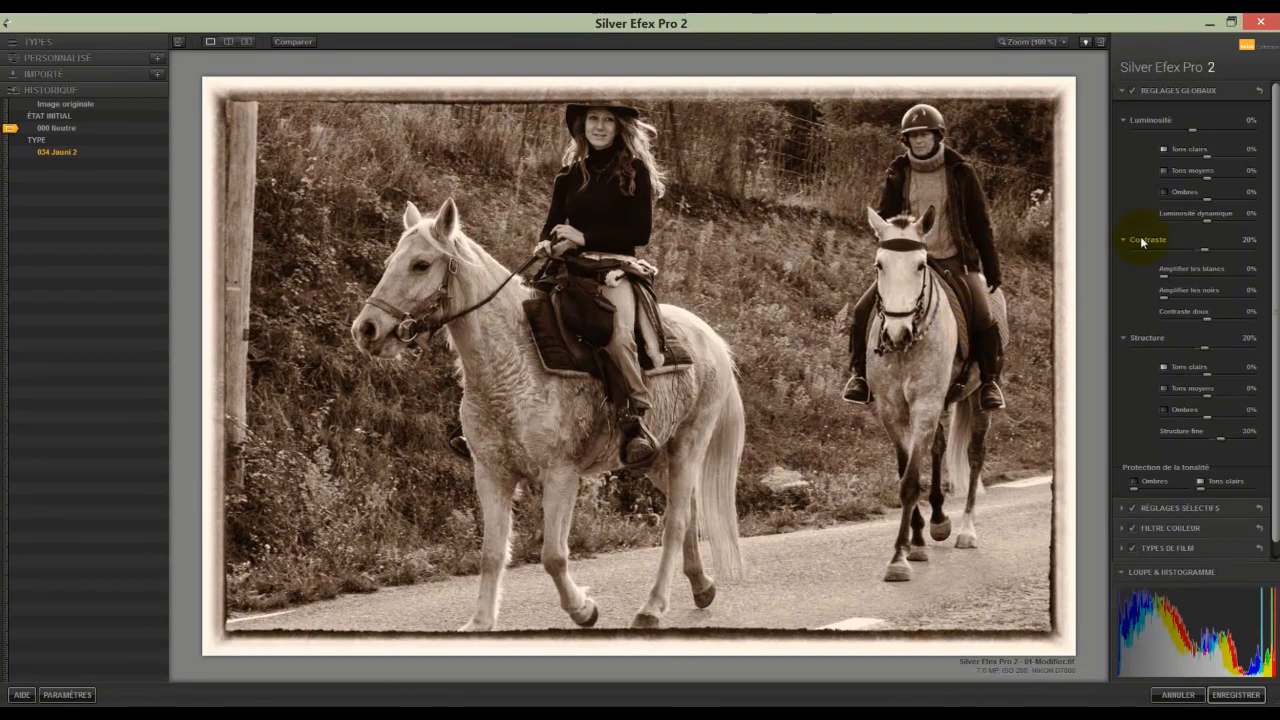
# Collapse the Réglages globaux section so that only the adjustment section headings are listed.
pyautogui.click(1123, 91)
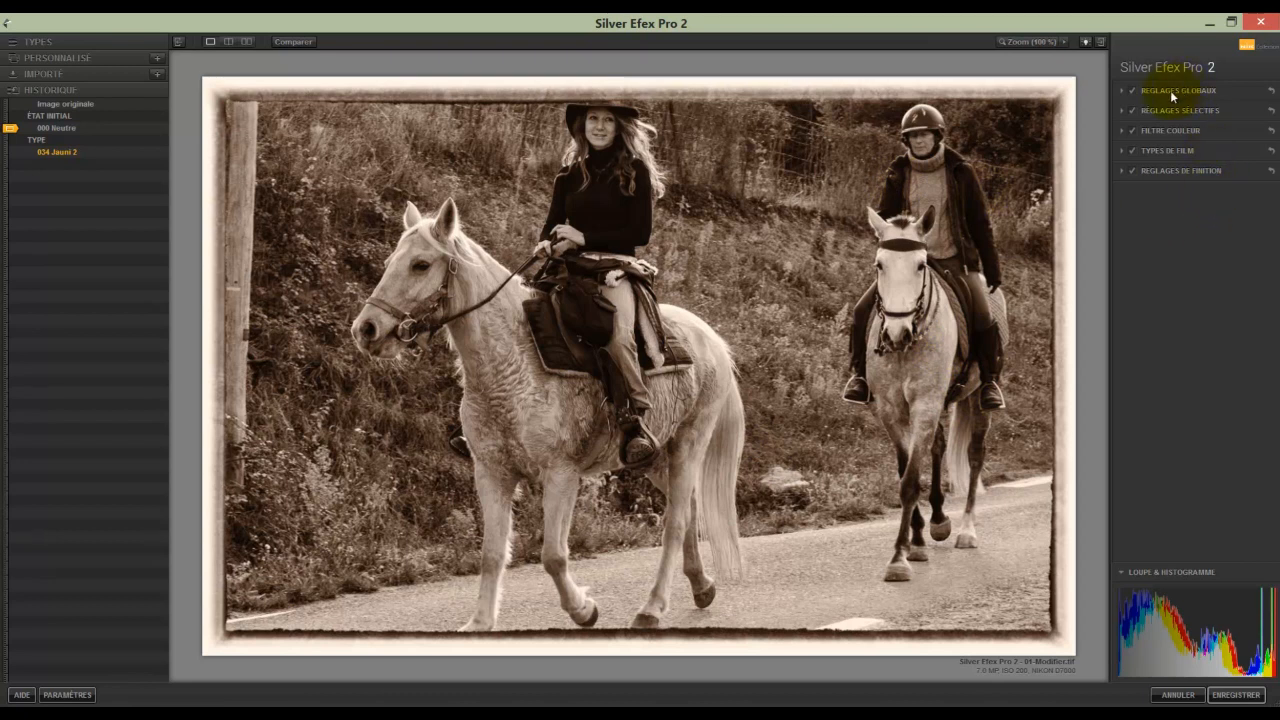
pyautogui.click(1124, 91)
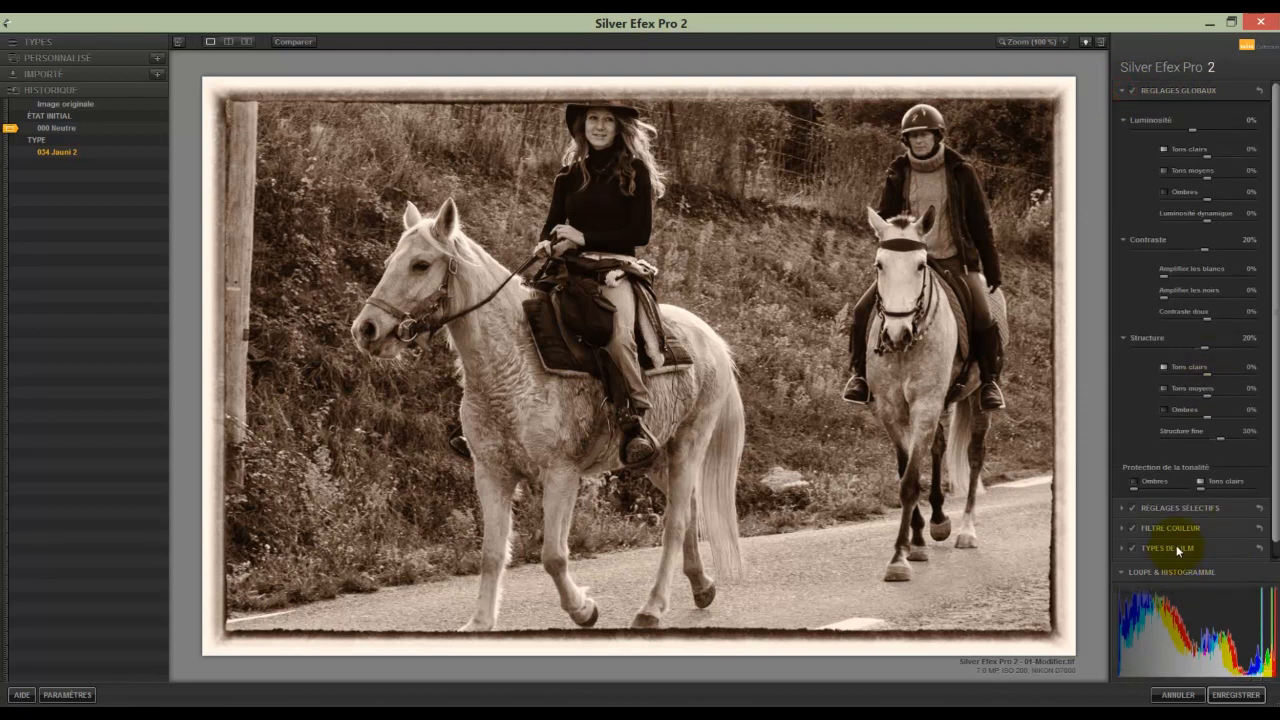
pyautogui.click(1123, 91)
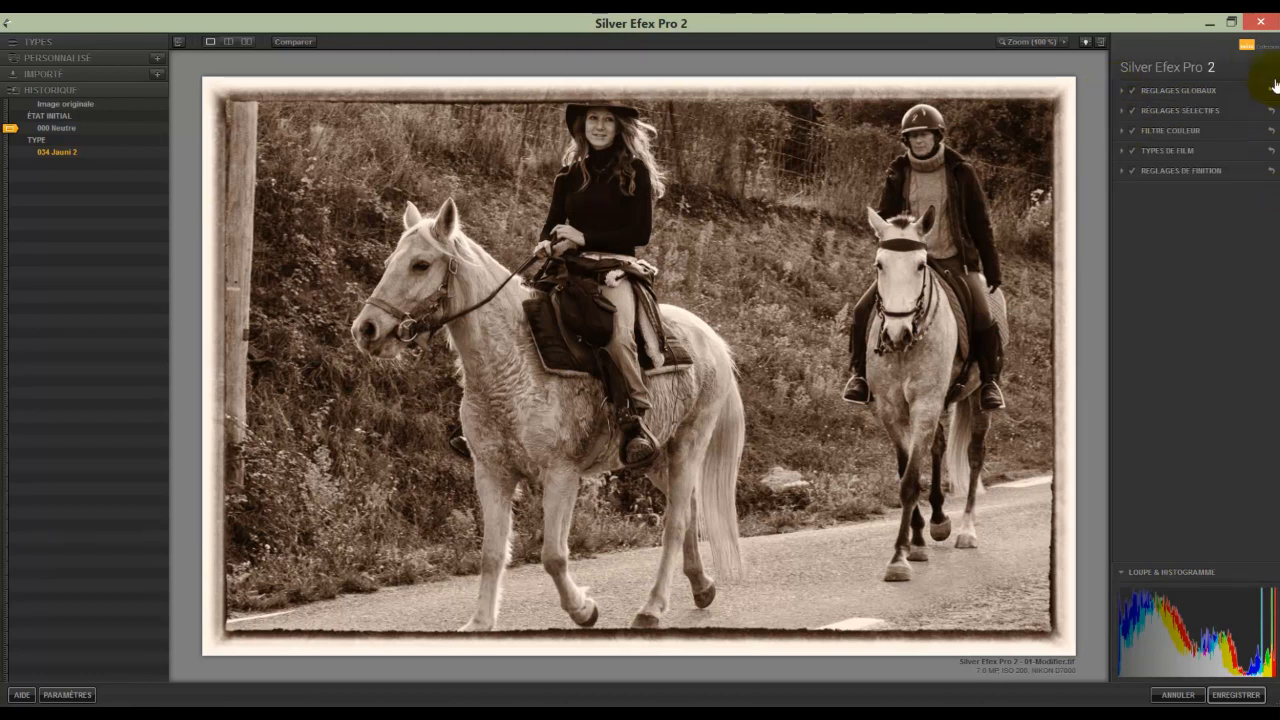
# Reset the Réglages sélectifs, Types de film and Réglages de finition sections to their defaults.
pyautogui.click(1271, 110)
pyautogui.click(1272, 112)
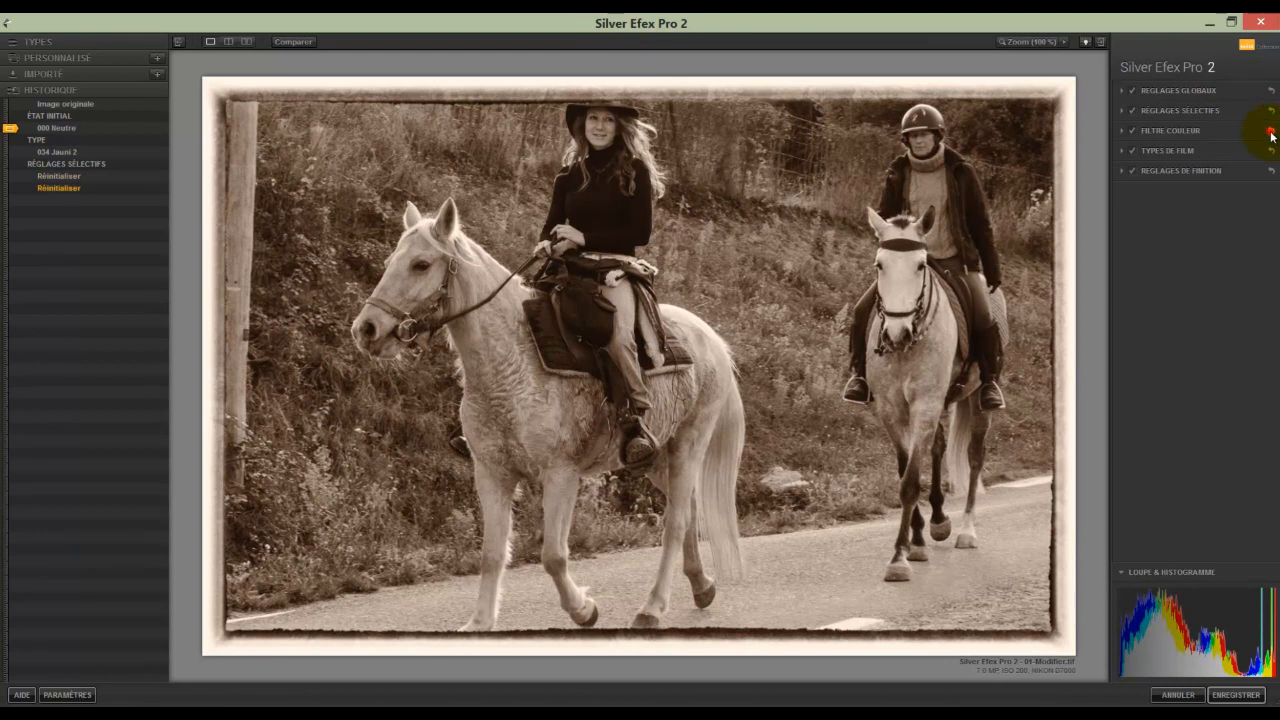
pyautogui.click(1271, 150)
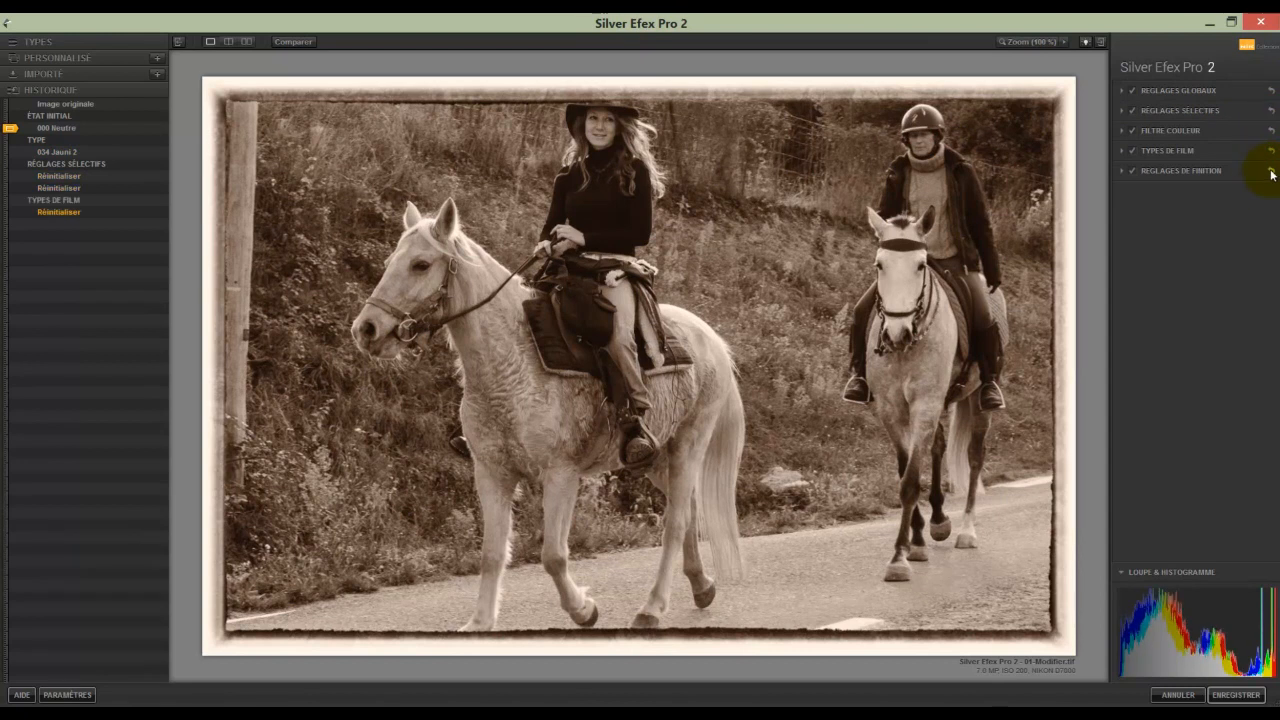
pyautogui.click(1271, 171)
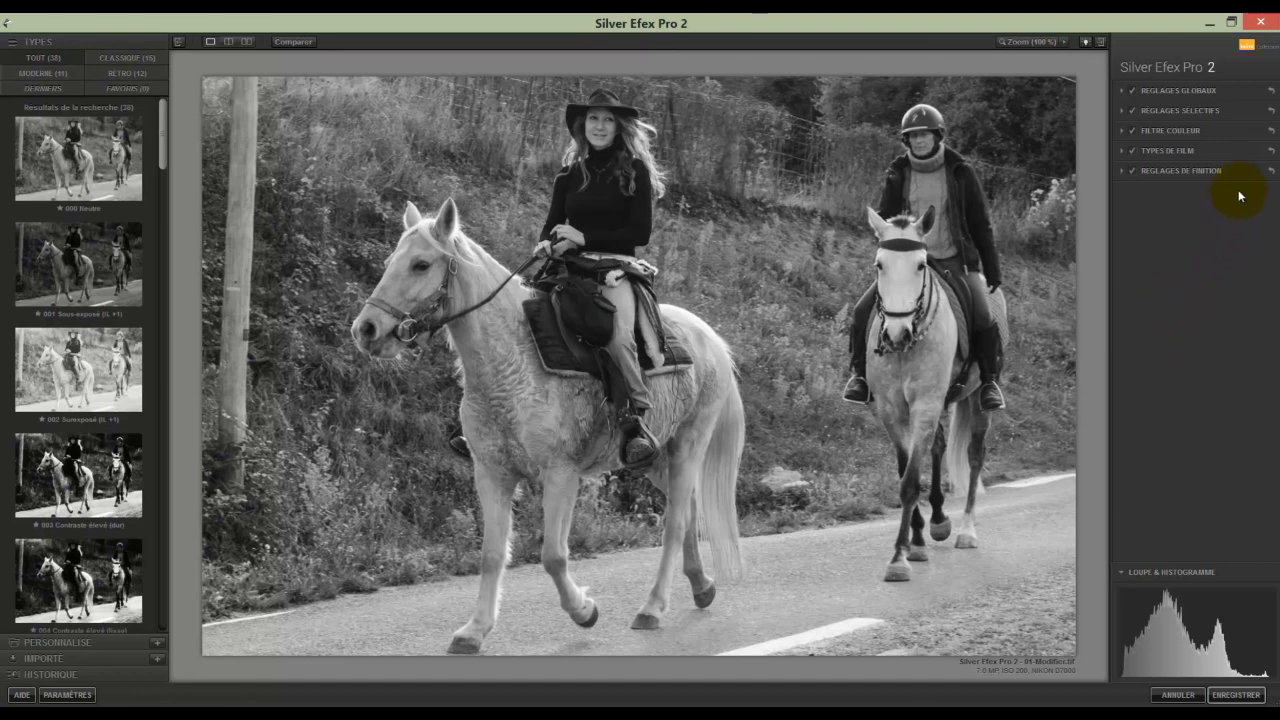
# Turn off all five adjustment sections, from Réglages globaux down to Réglages de finition.
pyautogui.click(1133, 93)
pyautogui.click(1133, 112)
pyautogui.click(1132, 131)
pyautogui.click(1132, 151)
pyautogui.click(1140, 172)
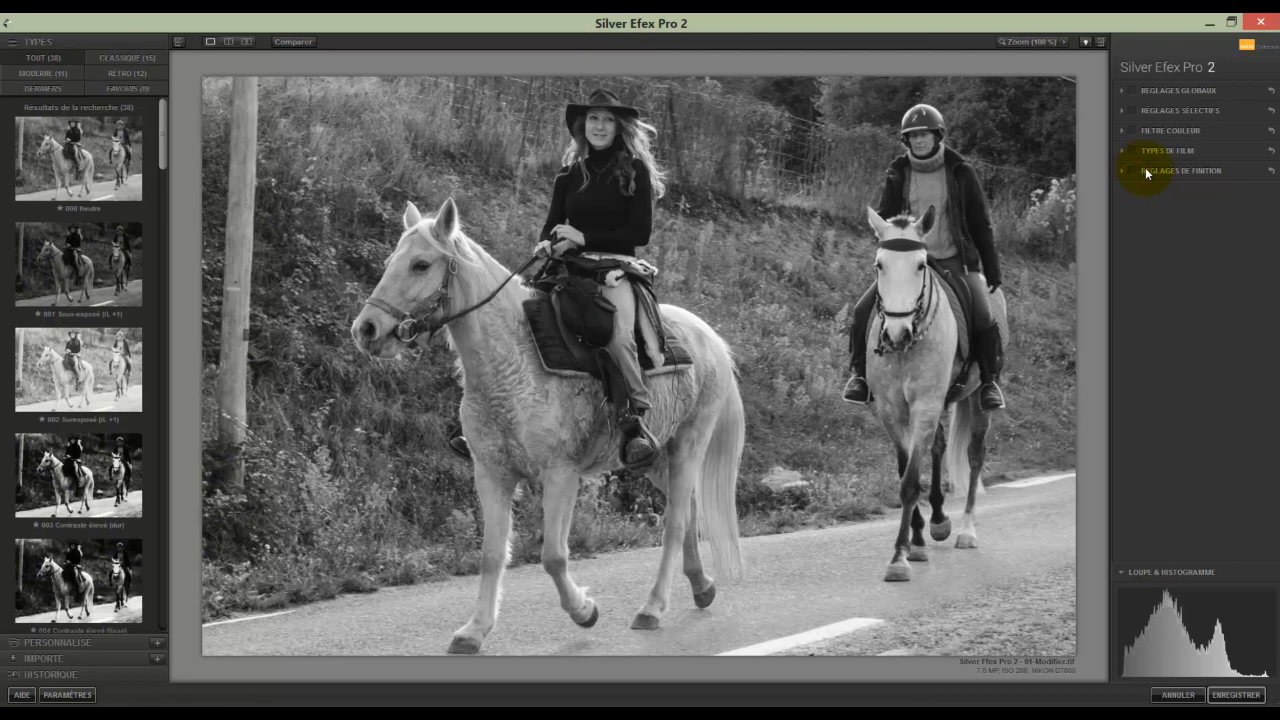
# Examine the luminosity, contrast, structure and tone protection controls in Réglages globaux, and collapse the section.
pyautogui.click(1121, 91)
pyautogui.click(1123, 91)
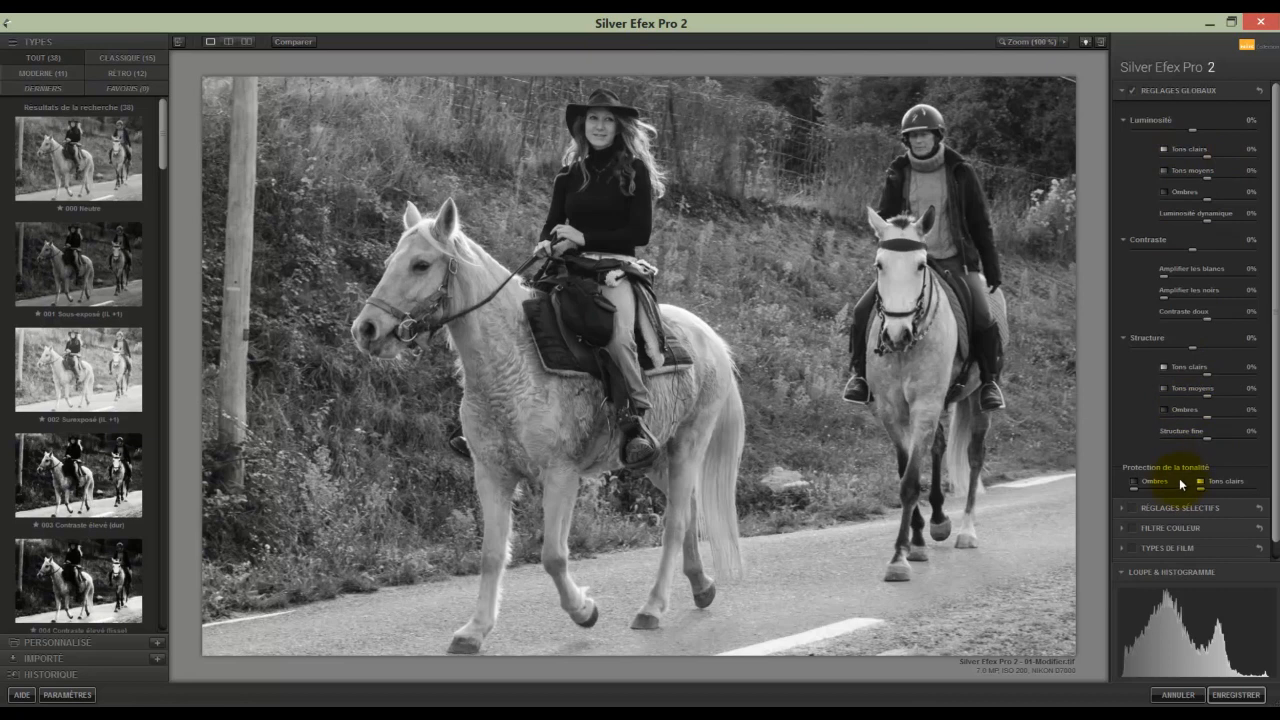
pyautogui.click(1123, 90)
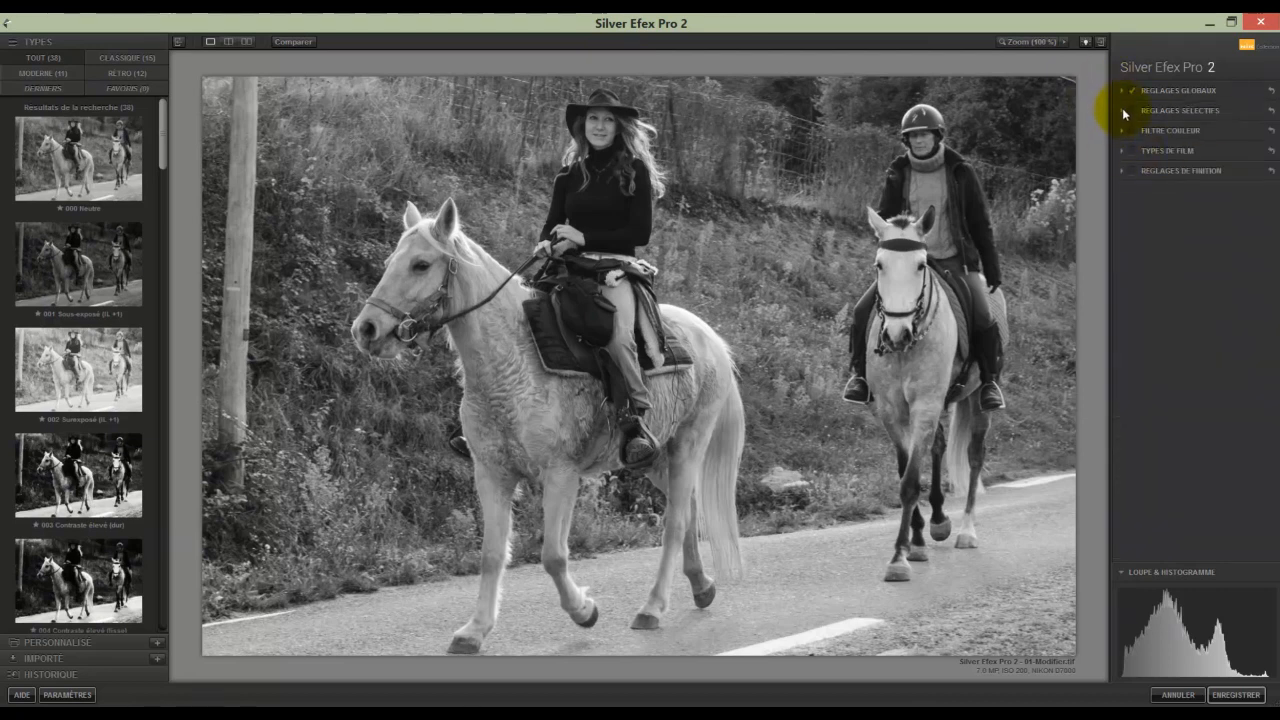
# Examine the control point tools in Réglages sélectifs, and collapse and turn off that section.
pyautogui.click(1123, 111)
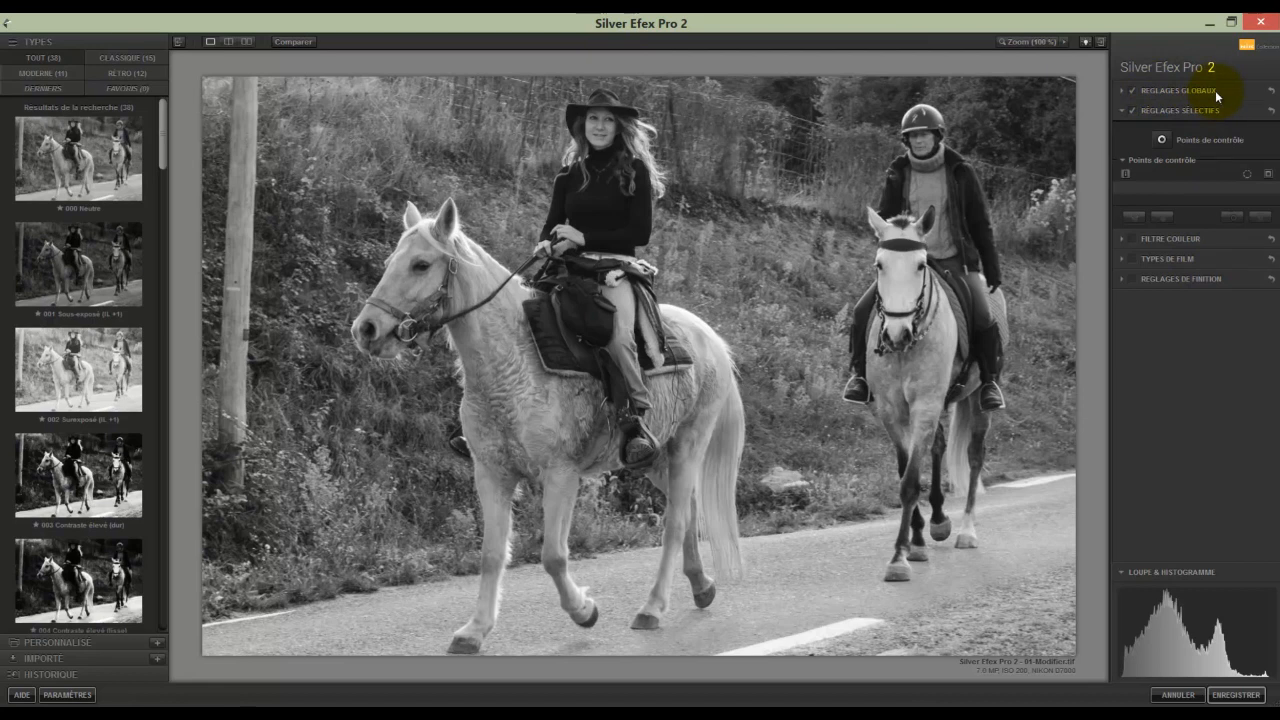
pyautogui.click(1122, 111)
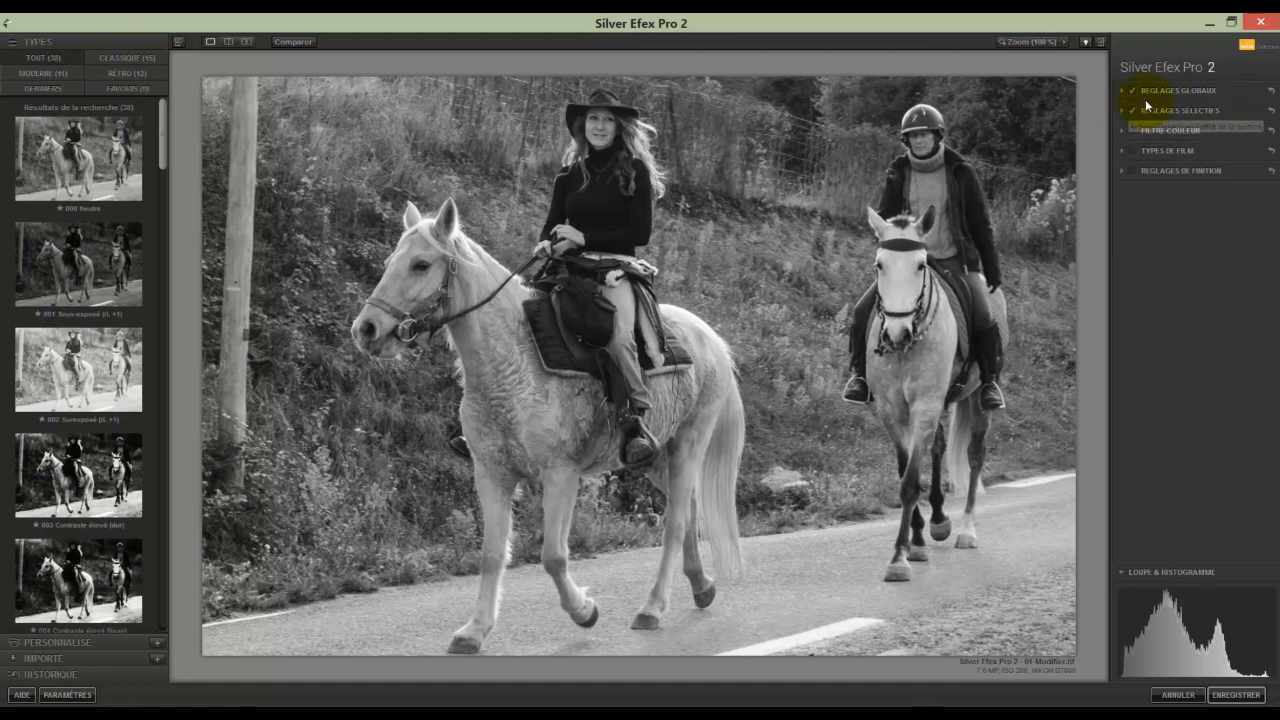
pyautogui.click(1133, 112)
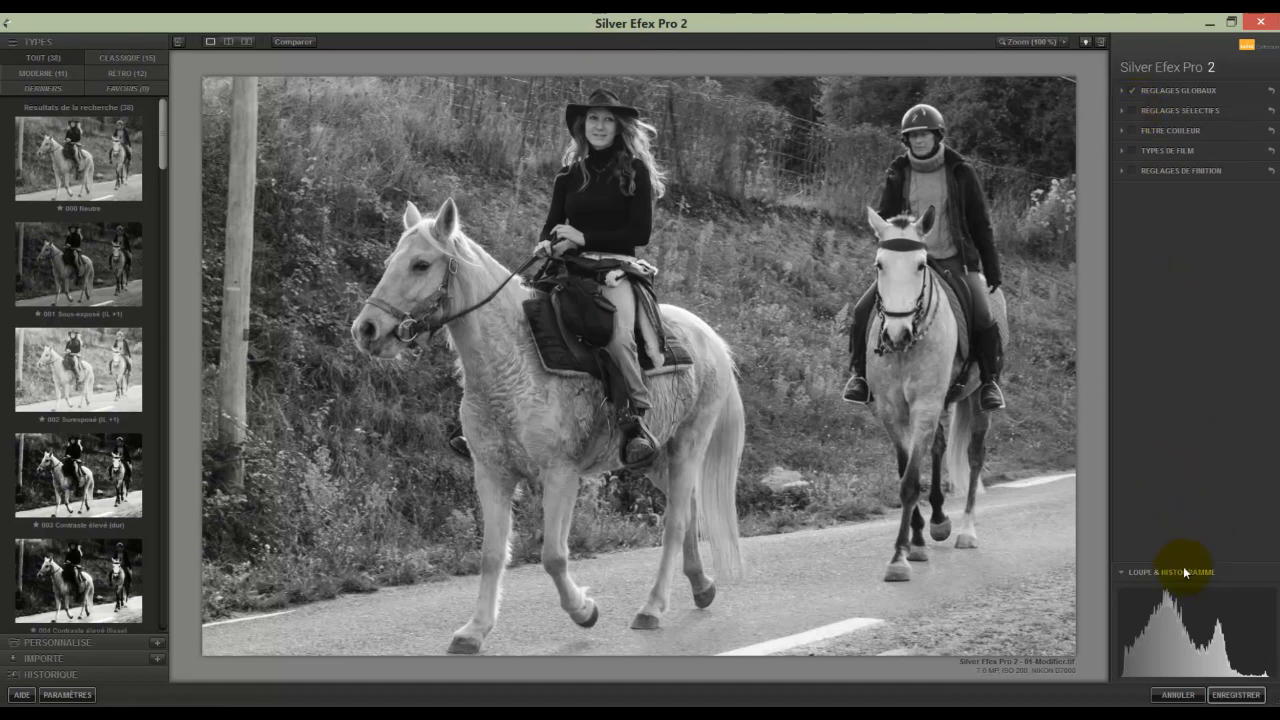
# Collapse and reopen Loupe & Histogramme, and compare its Loupe view with the Histogramme view.
pyautogui.click(1122, 572)
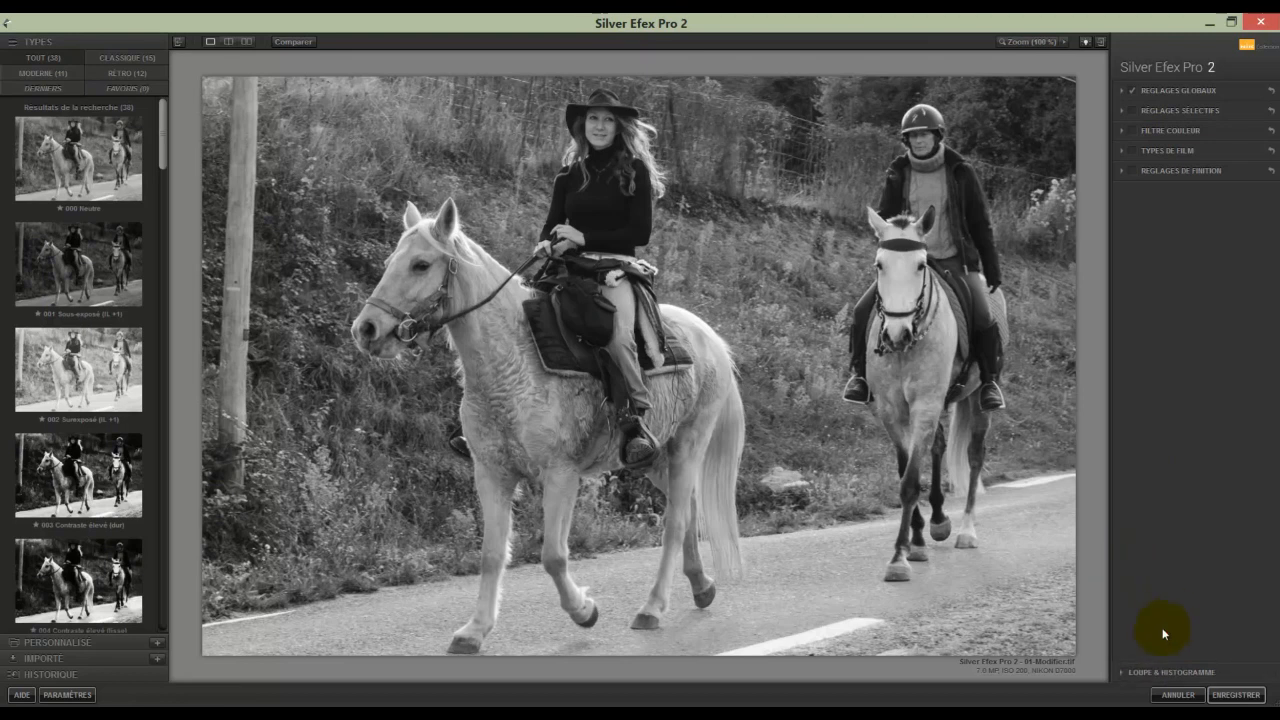
pyautogui.click(1122, 673)
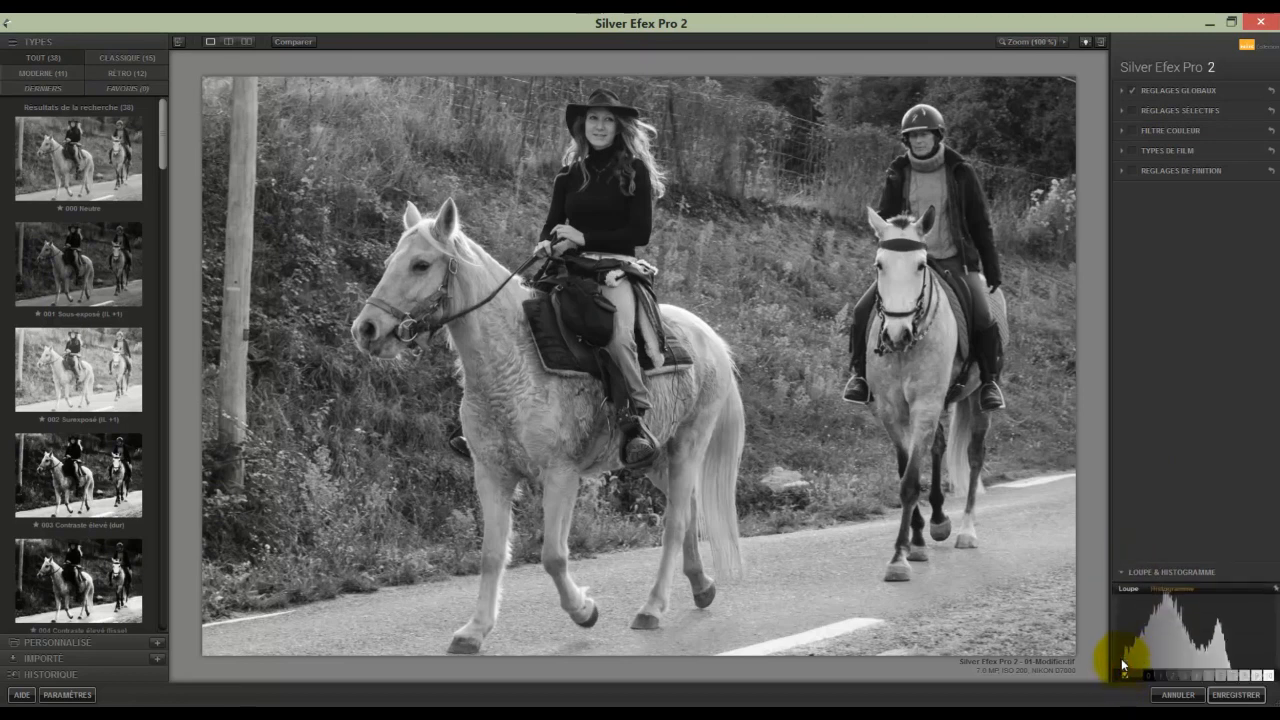
pyautogui.click(1130, 590)
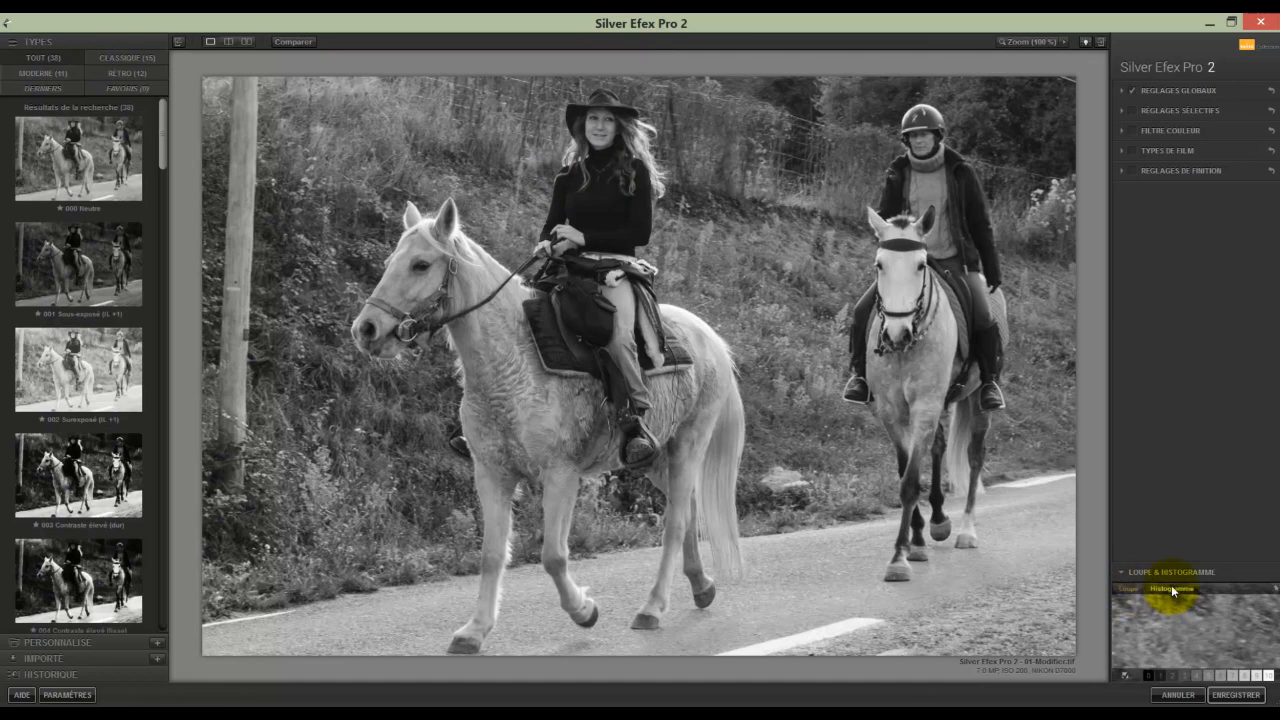
pyautogui.click(1170, 587)
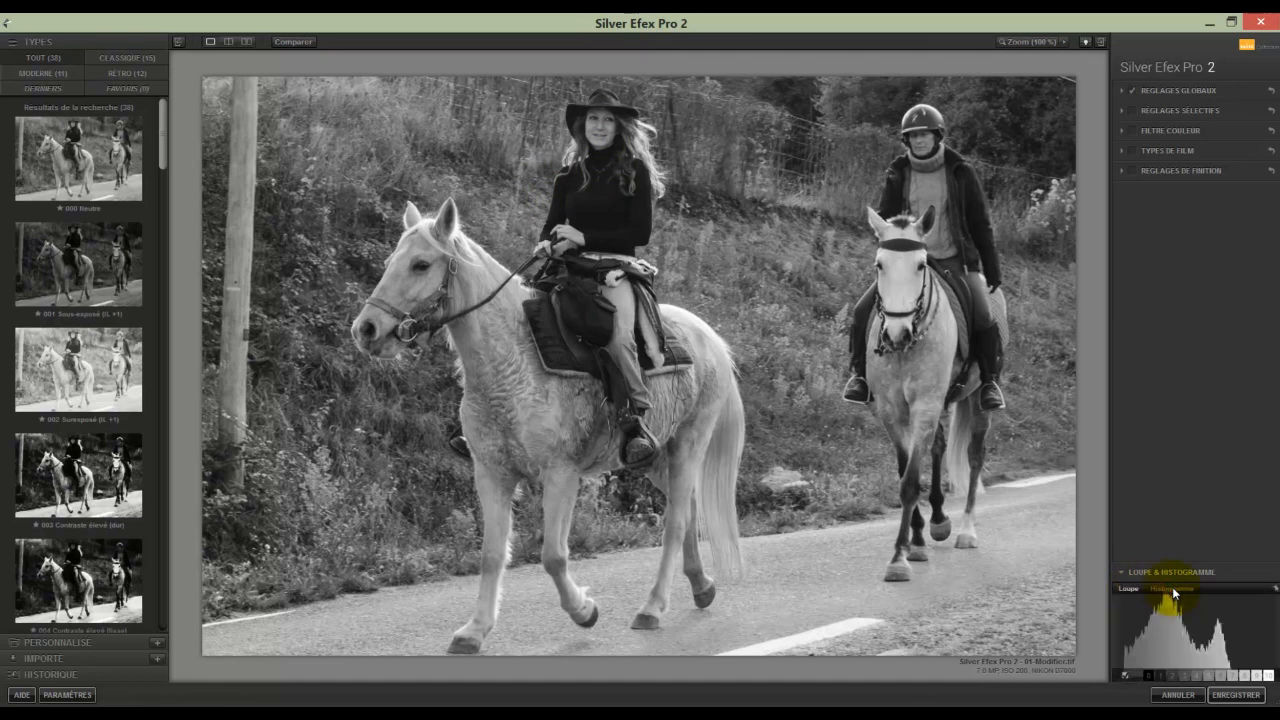
pyautogui.click(1125, 677)
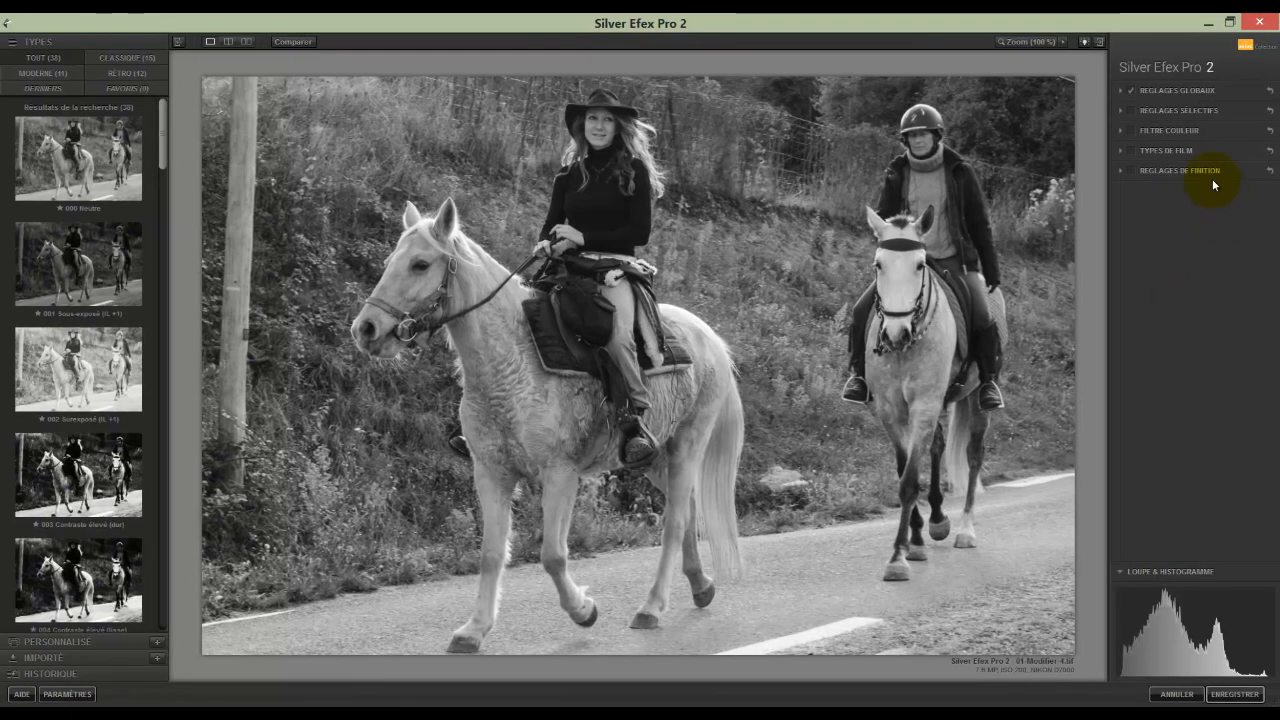
# Apply the 000 Neutre preset and turn off every adjustment section except Réglages globaux, with that section expanded.
pyautogui.click(1120, 89)
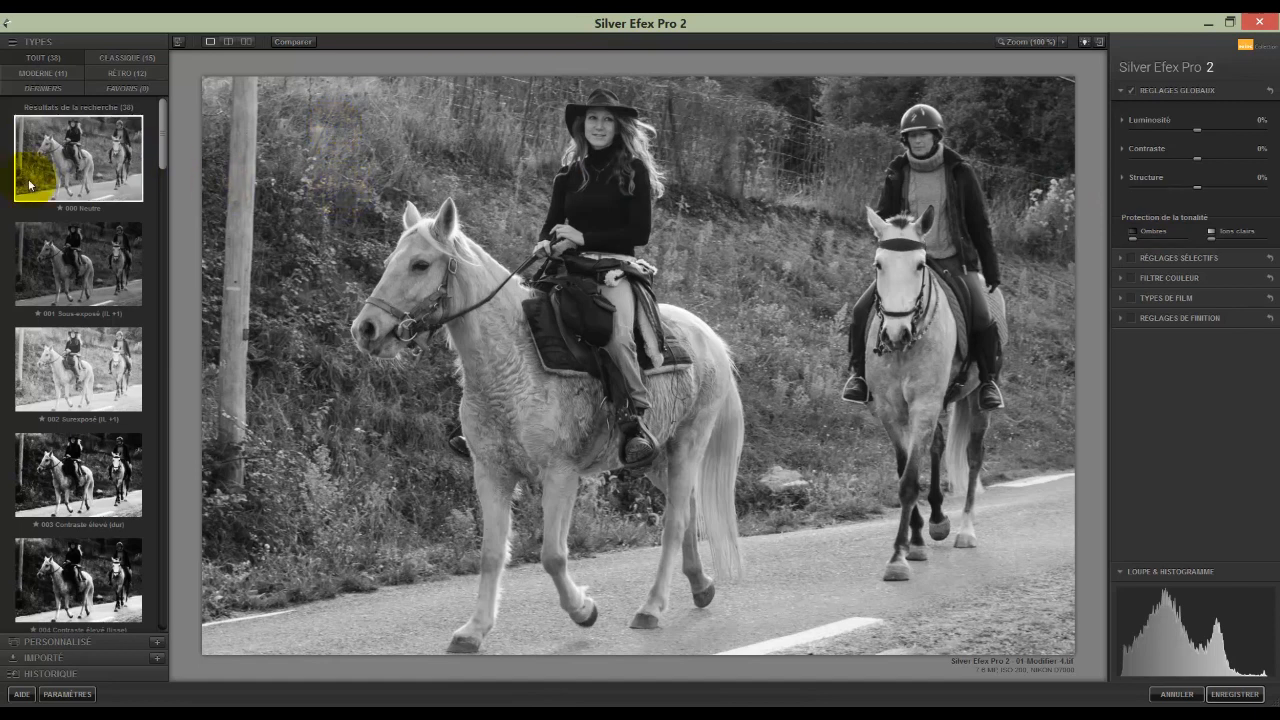
pyautogui.click(60, 160)
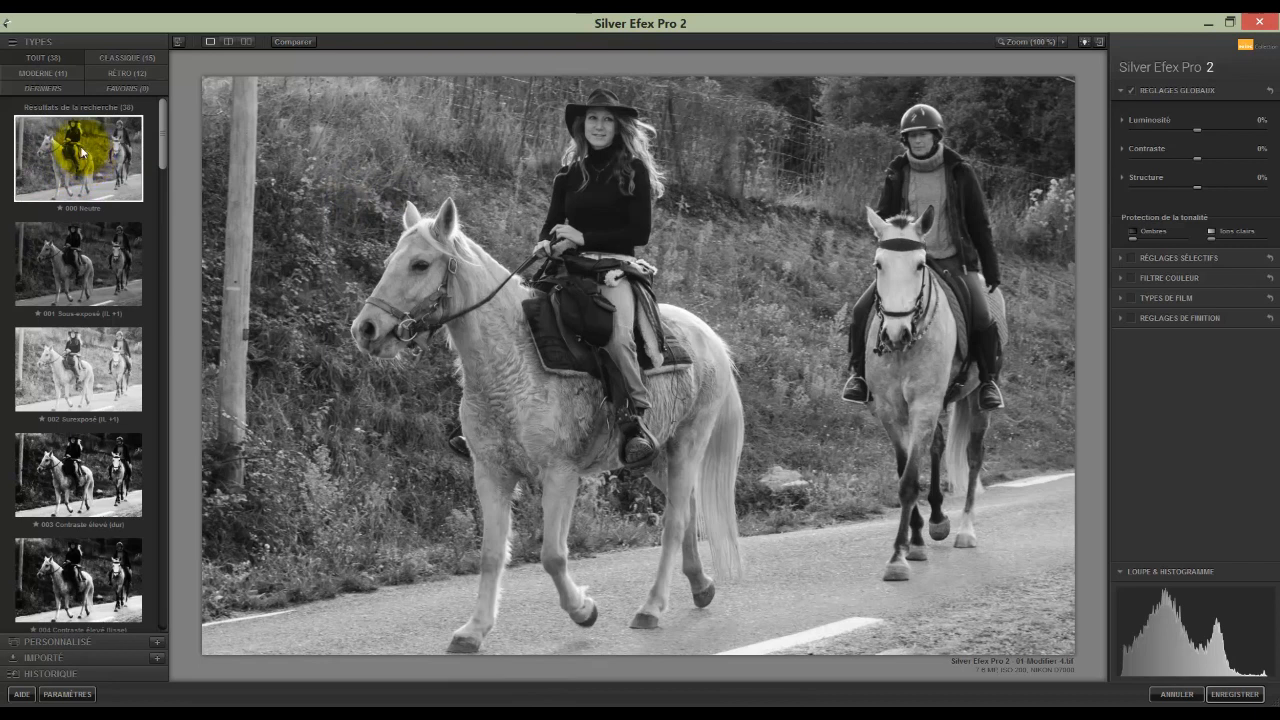
pyautogui.click(81, 151)
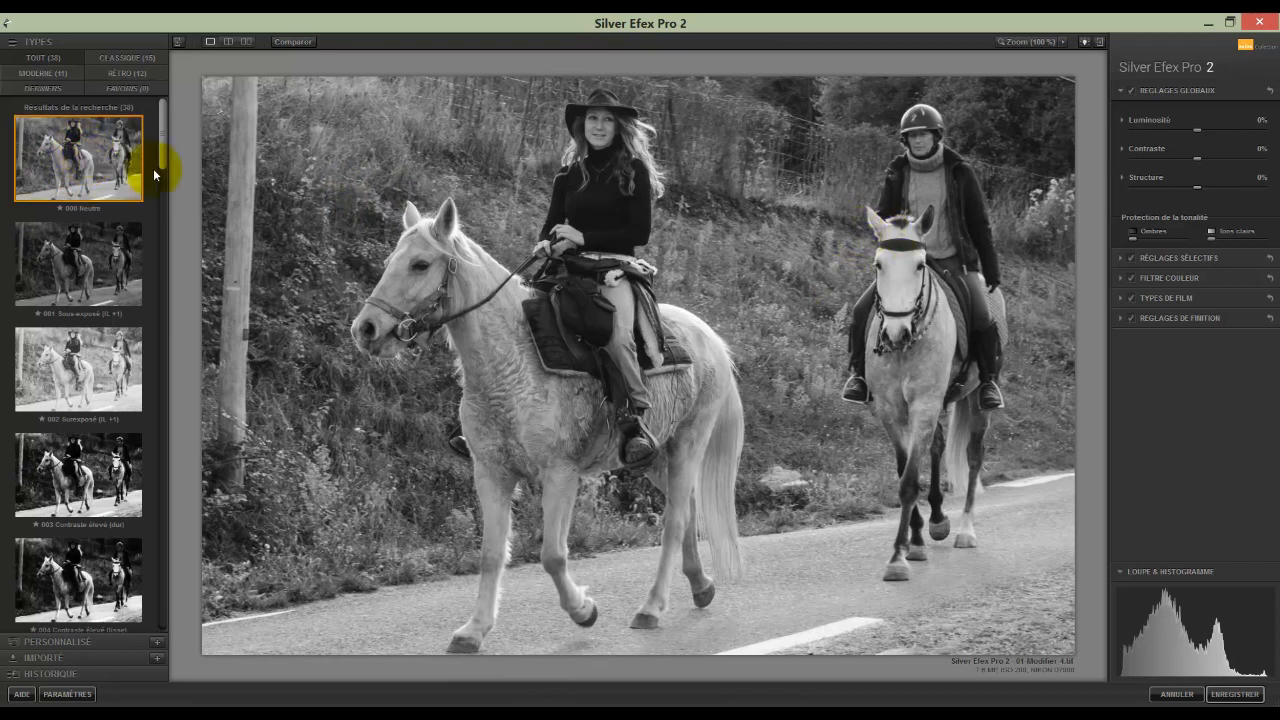
pyautogui.click(1131, 258)
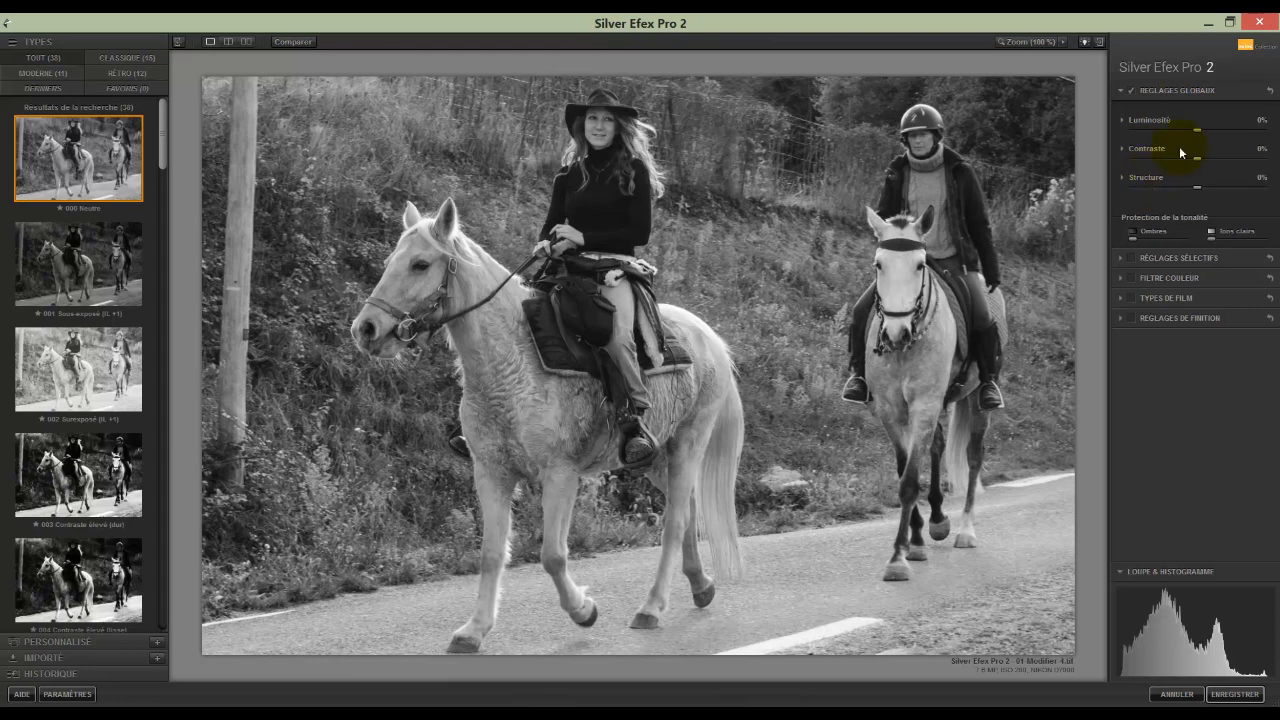
# Expand the detailed Luminosité, Contraste and Structure controls and set the overall Luminosité to -11 %.
pyautogui.click(1122, 120)
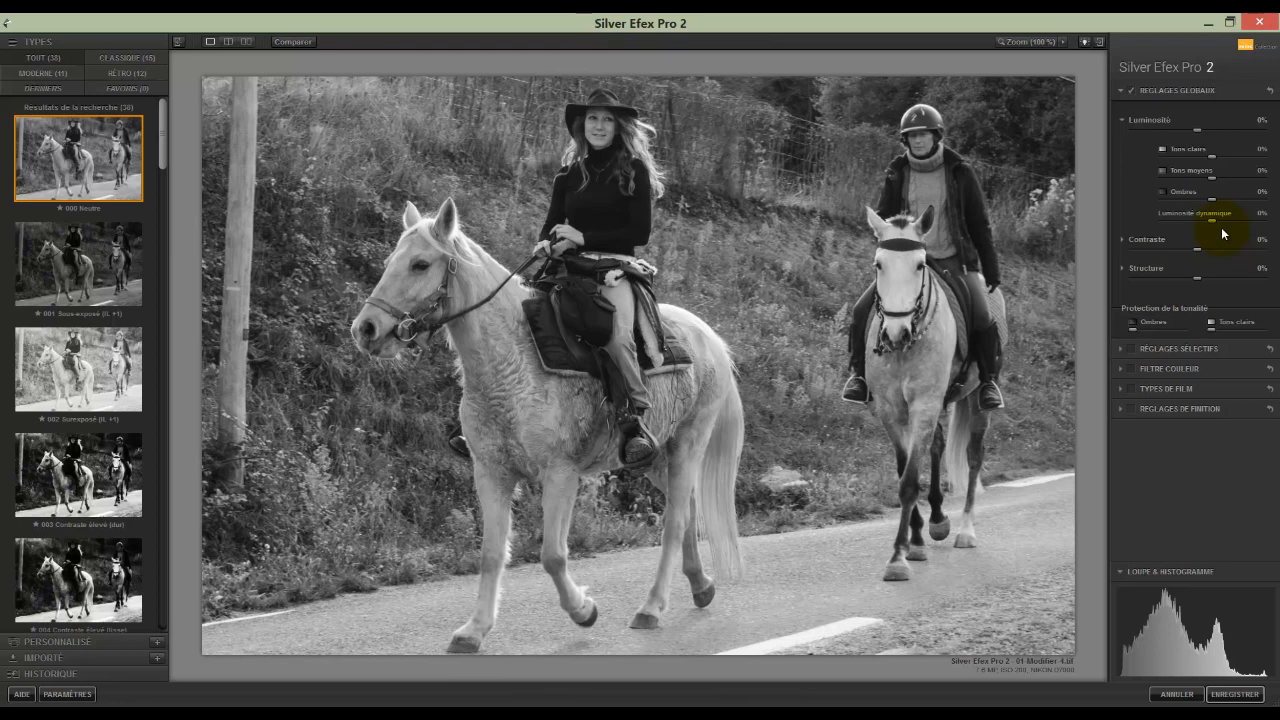
pyautogui.click(1121, 240)
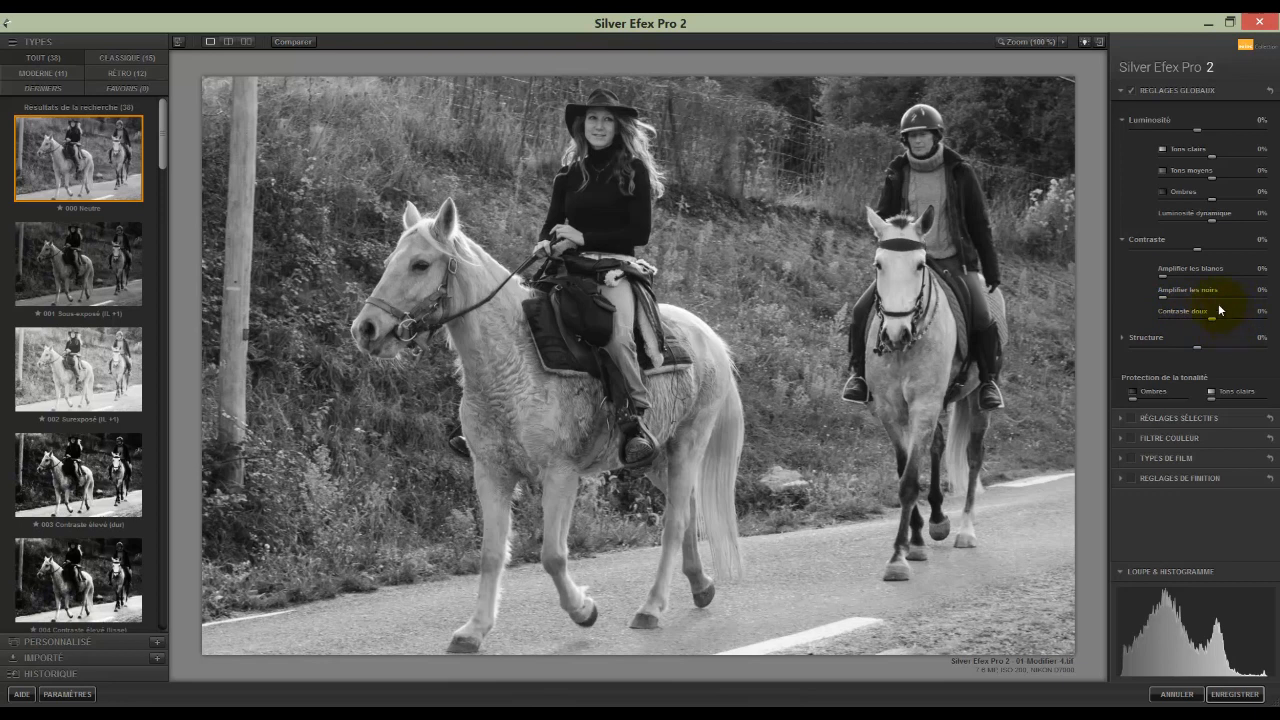
pyautogui.click(1123, 337)
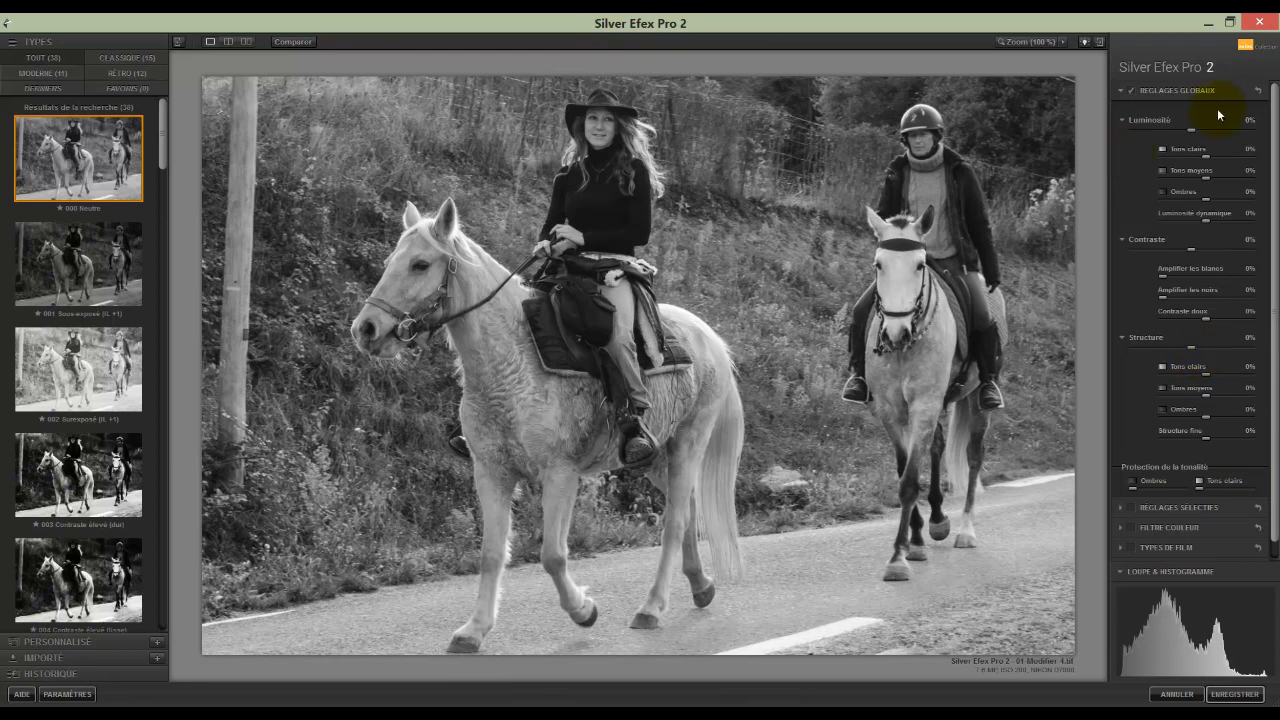
pyautogui.moveTo(1190, 128)
pyautogui.mouseDown()
pyautogui.moveTo(1174, 124)
pyautogui.moveTo(1184, 128)
pyautogui.mouseUp()
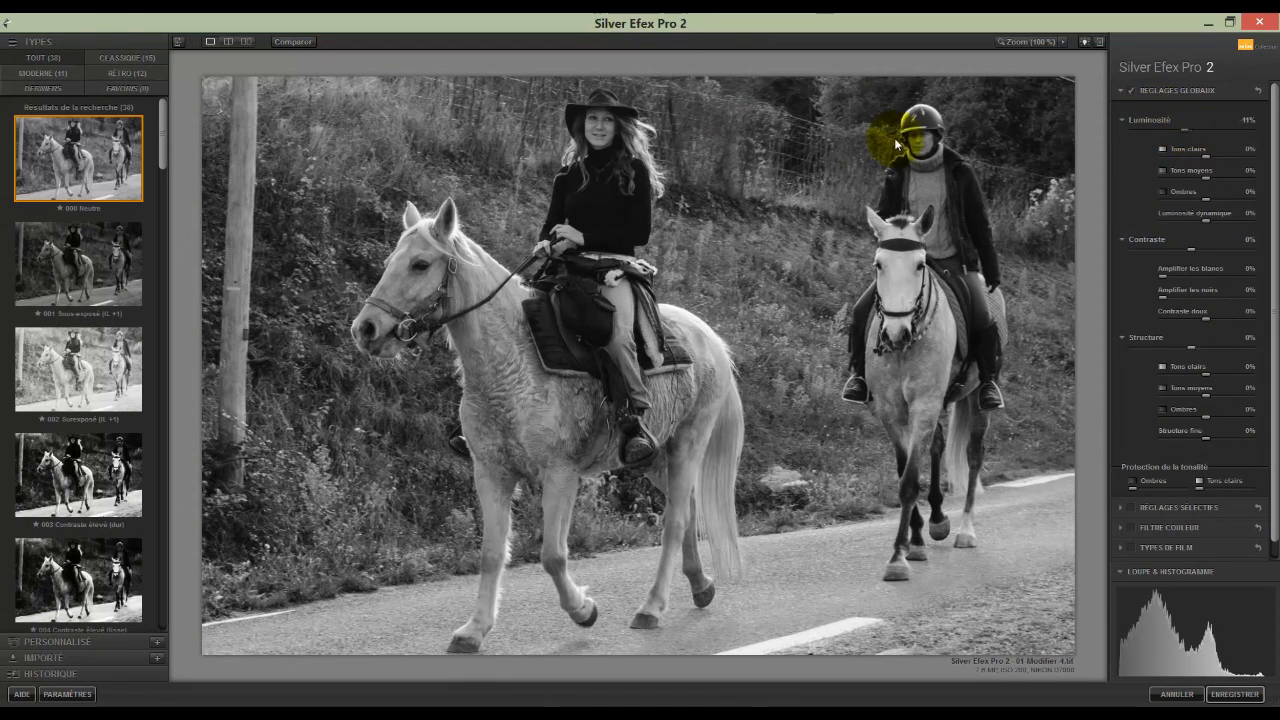
# Try raising the Tons clairs luminosity to 37 % and 45 %, and reset it to 0 %.
pyautogui.click(1208, 157)
pyautogui.moveTo(1195, 163)
pyautogui.mouseDown()
pyautogui.moveTo(1249, 157)
pyautogui.moveTo(1176, 165)
pyautogui.moveTo(1218, 163)
pyautogui.mouseUp()
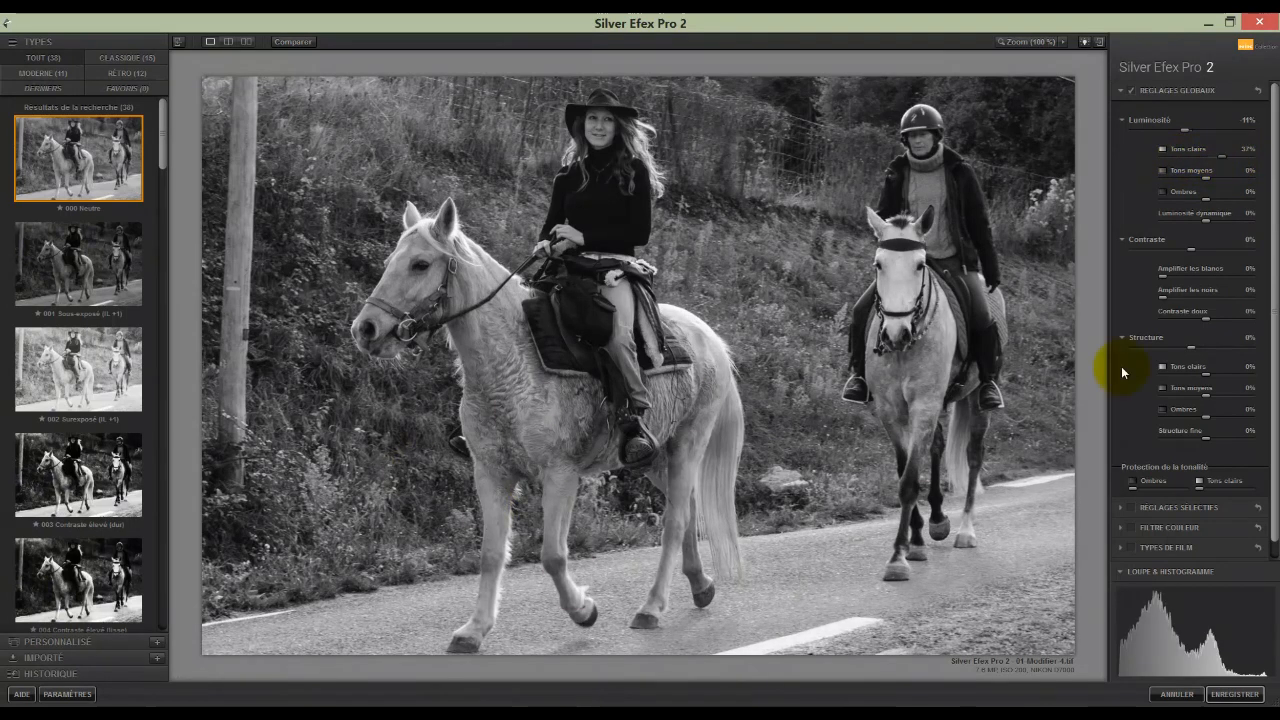
pyautogui.moveTo(1223, 158)
pyautogui.mouseDown()
pyautogui.moveTo(1159, 164)
pyautogui.moveTo(1276, 163)
pyautogui.moveTo(1208, 165)
pyautogui.moveTo(1229, 165)
pyautogui.mouseUp()
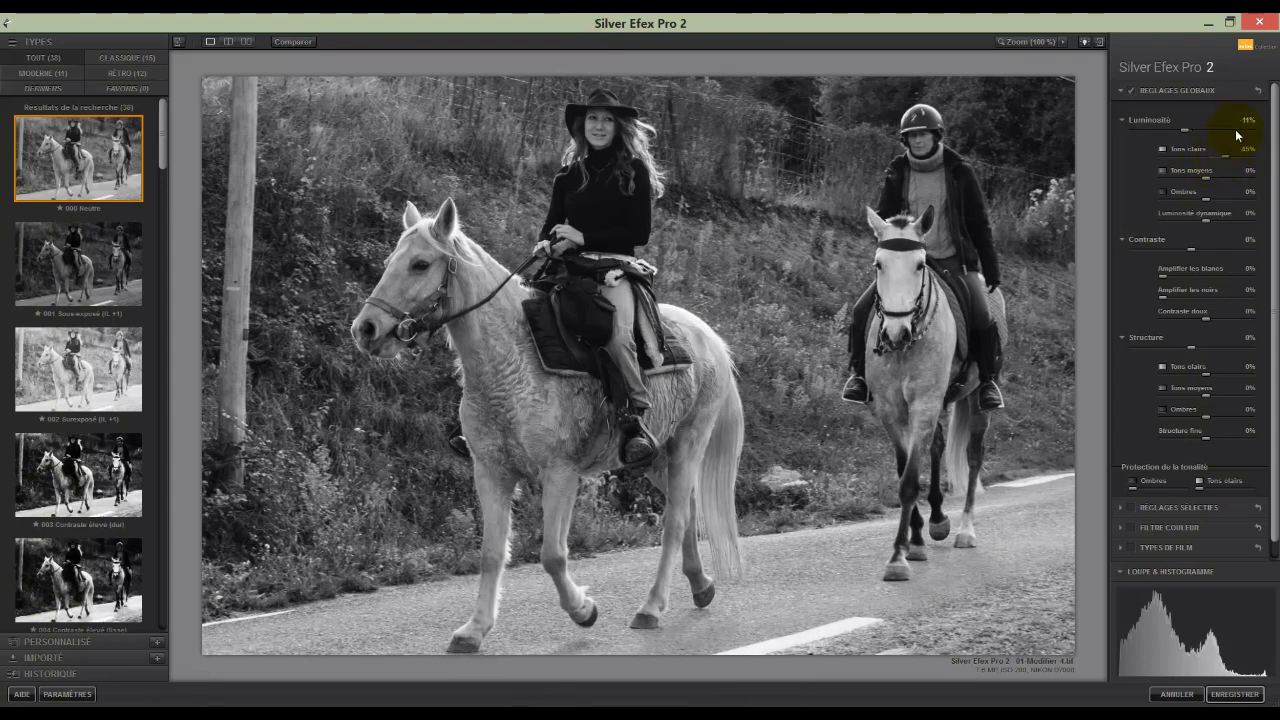
pyautogui.moveTo(1225, 157); pyautogui.dragTo(1226, 155)
pyautogui.doubleClick(1226, 157)
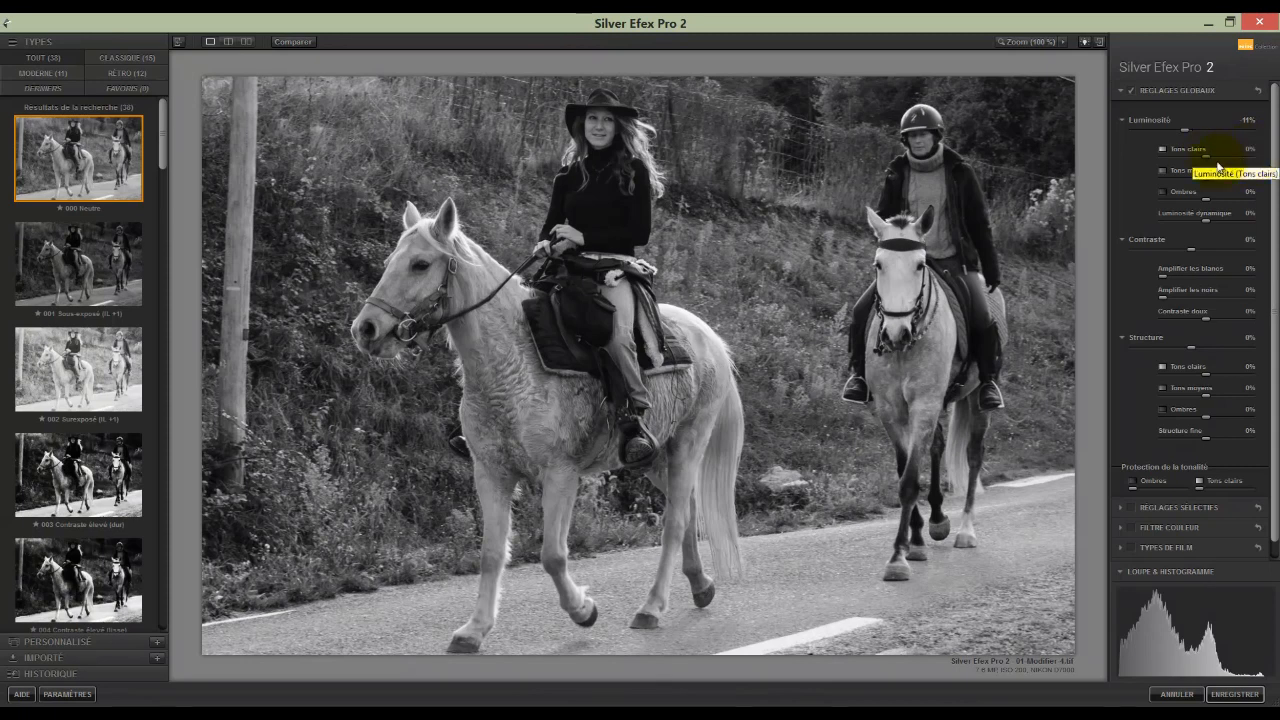
# Examine where the histogram's dark, middle and light tonal zones fall in the photo, leaving a light zone highlighted.
pyautogui.scroll(-1, 1186, 210)
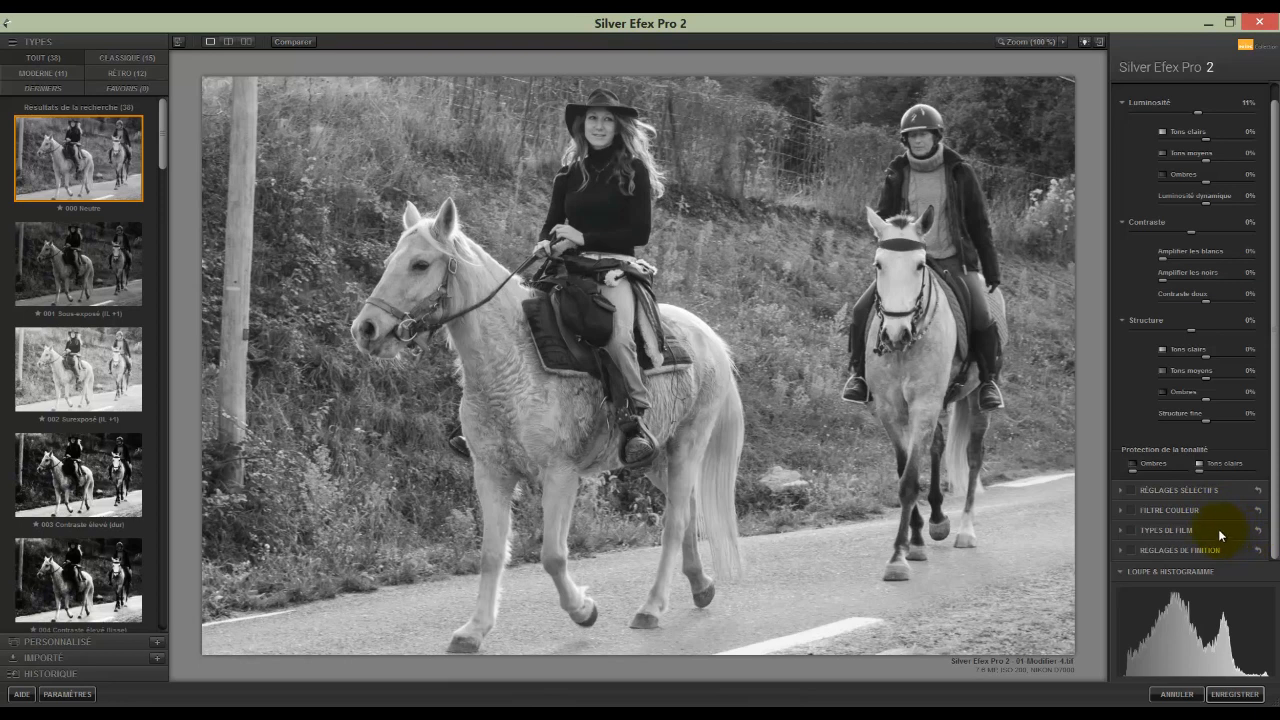
pyautogui.moveTo(1152, 637)
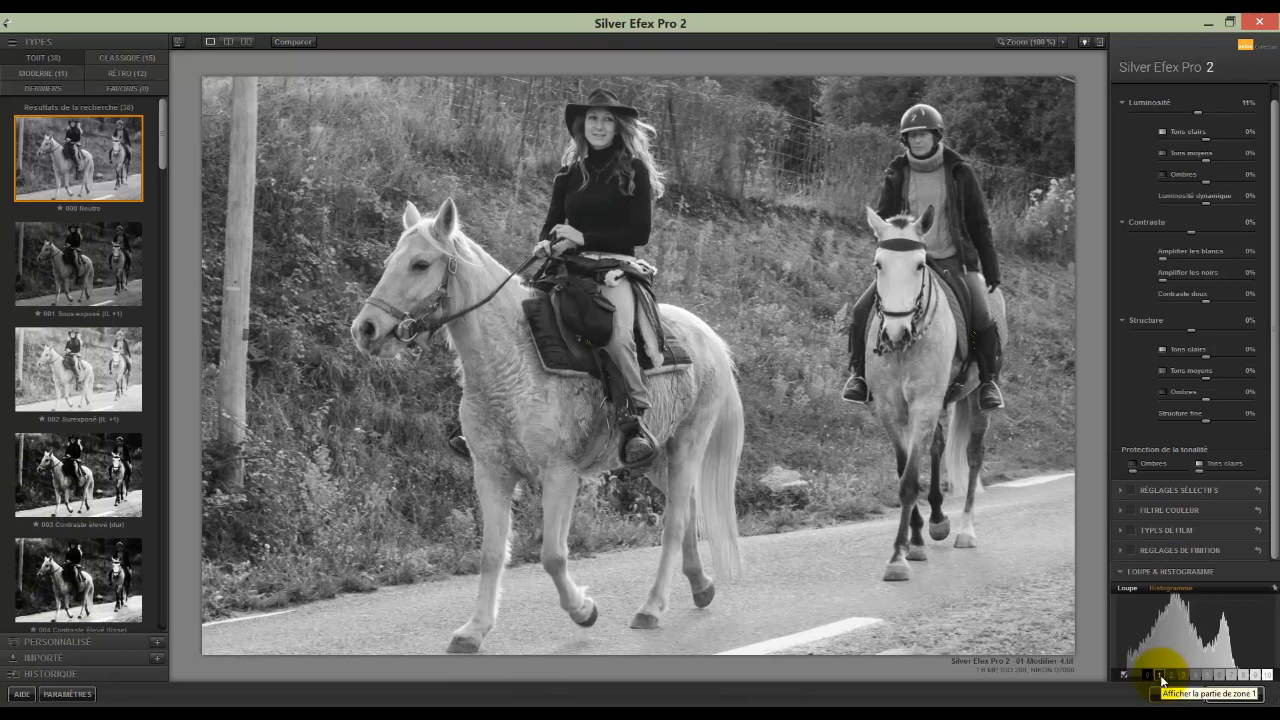
pyautogui.click(1172, 679)
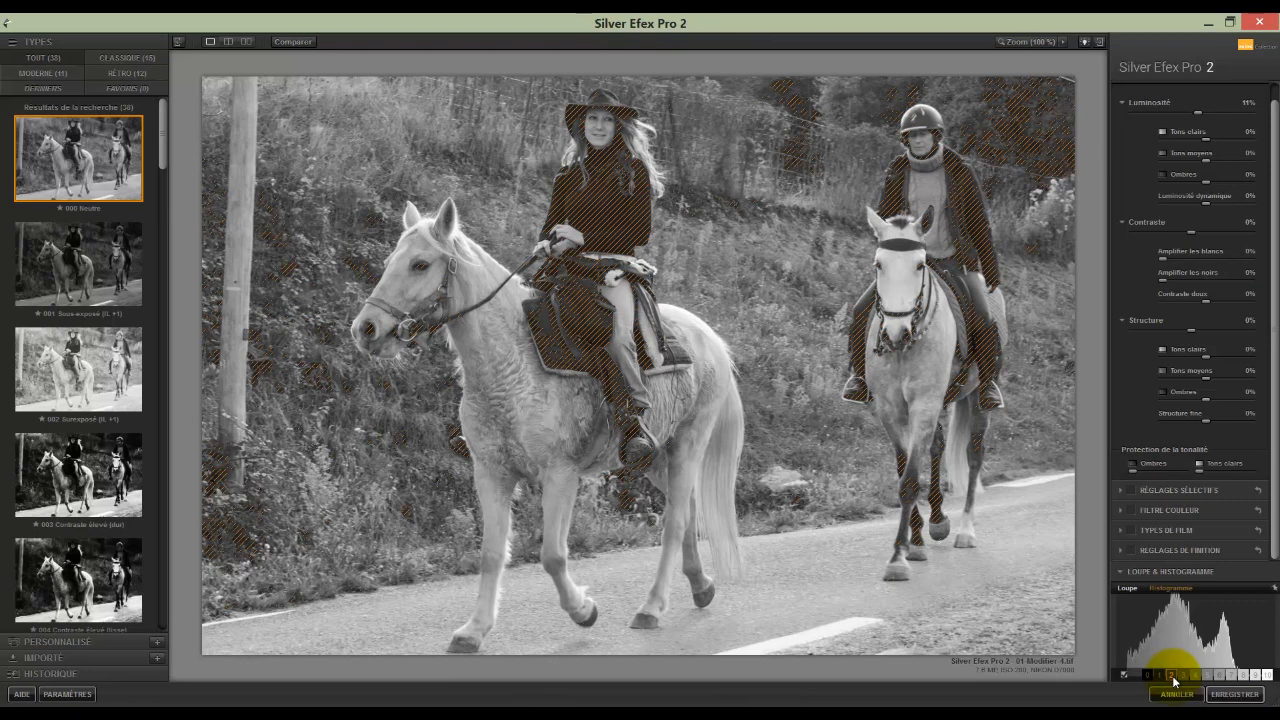
pyautogui.click(1182, 678)
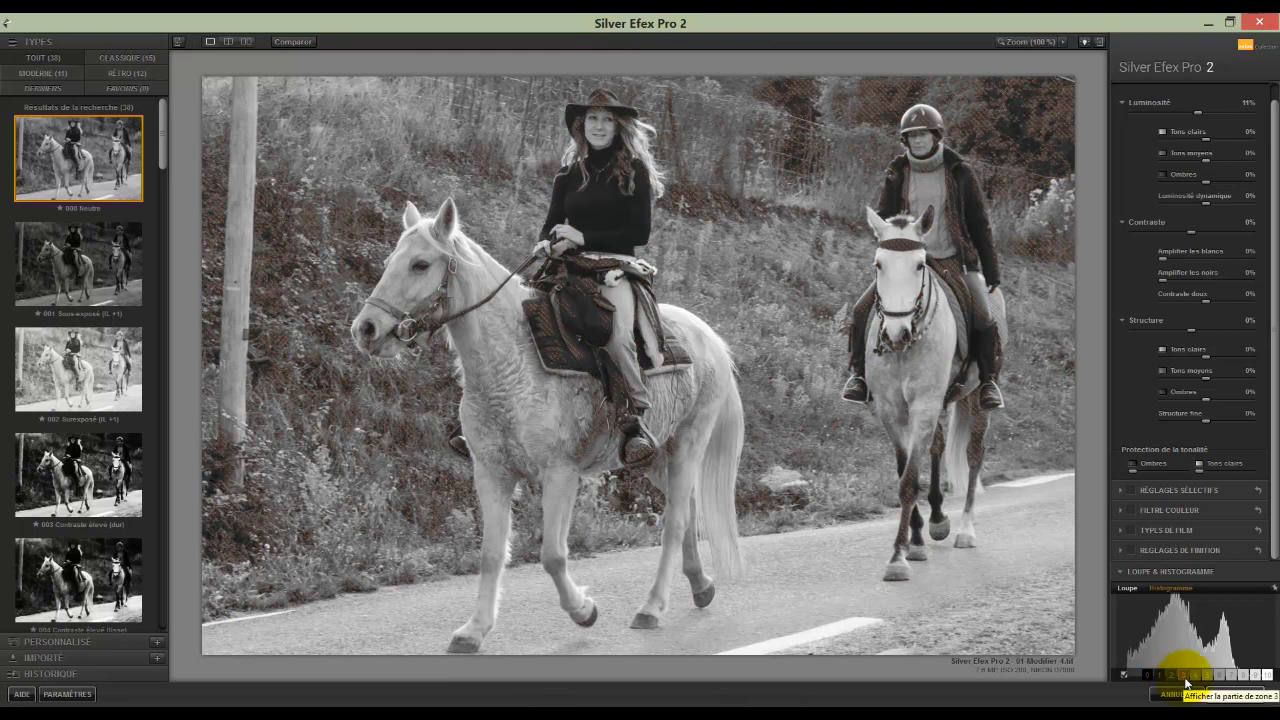
pyautogui.click(1198, 683)
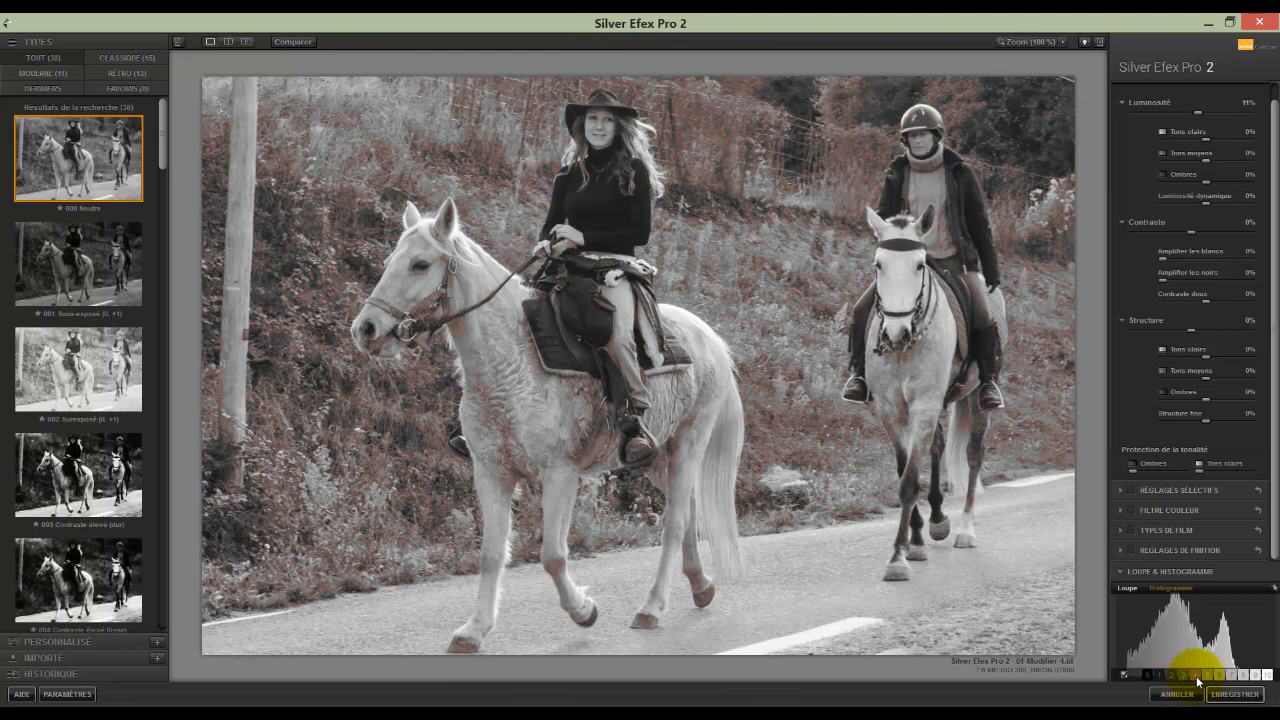
pyautogui.click(1213, 683)
pyautogui.click(1148, 677)
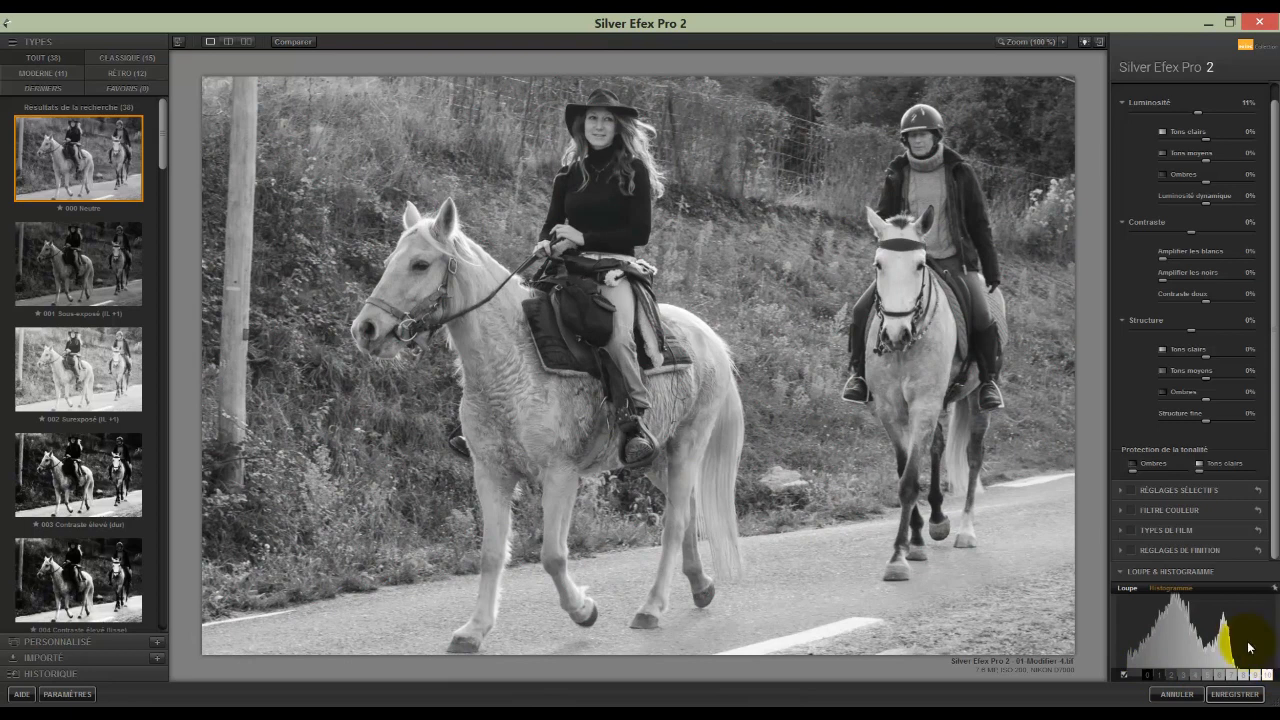
pyautogui.click(1242, 677)
pyautogui.moveTo(1232, 677)
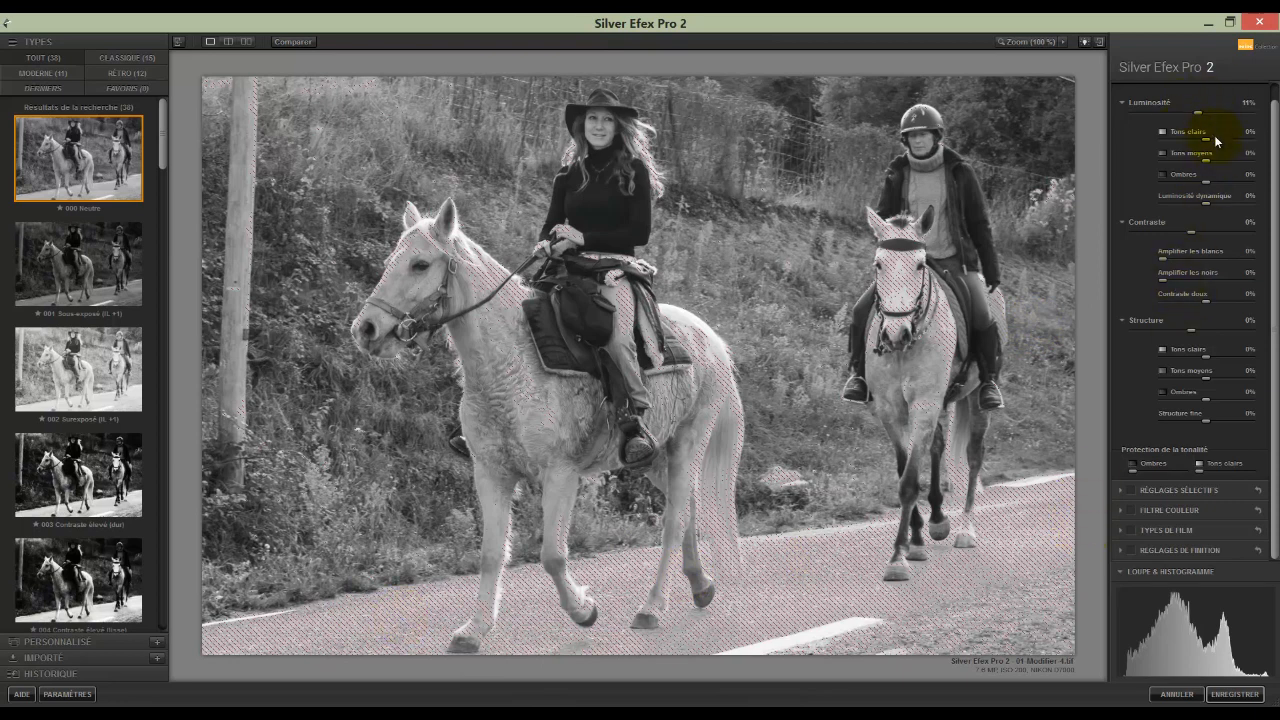
# Try the Tons clairs luminosity at -100 % and 100 %, and set it to -22 %.
pyautogui.moveTo(1205, 143)
pyautogui.mouseDown()
pyautogui.moveTo(1175, 150)
pyautogui.moveTo(1186, 147)
pyautogui.mouseUp()
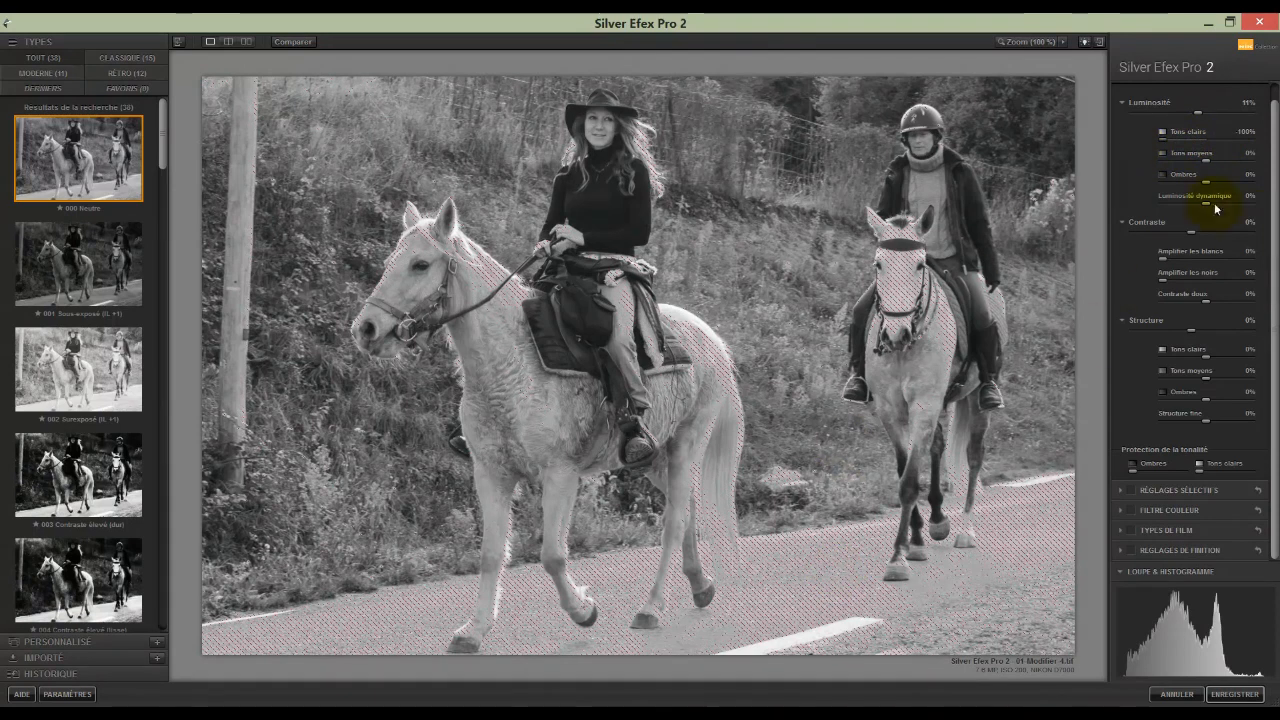
pyautogui.click(1255, 140)
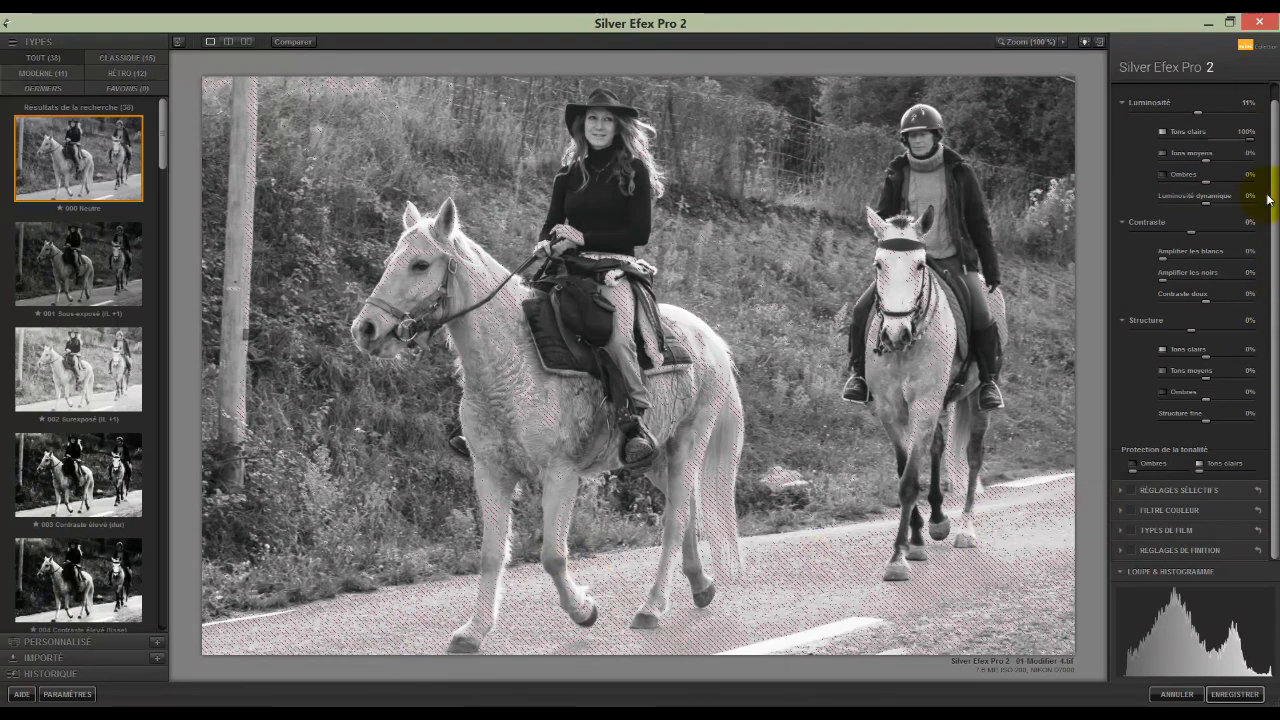
pyautogui.moveTo(1249, 145); pyautogui.dragTo(1194, 153)
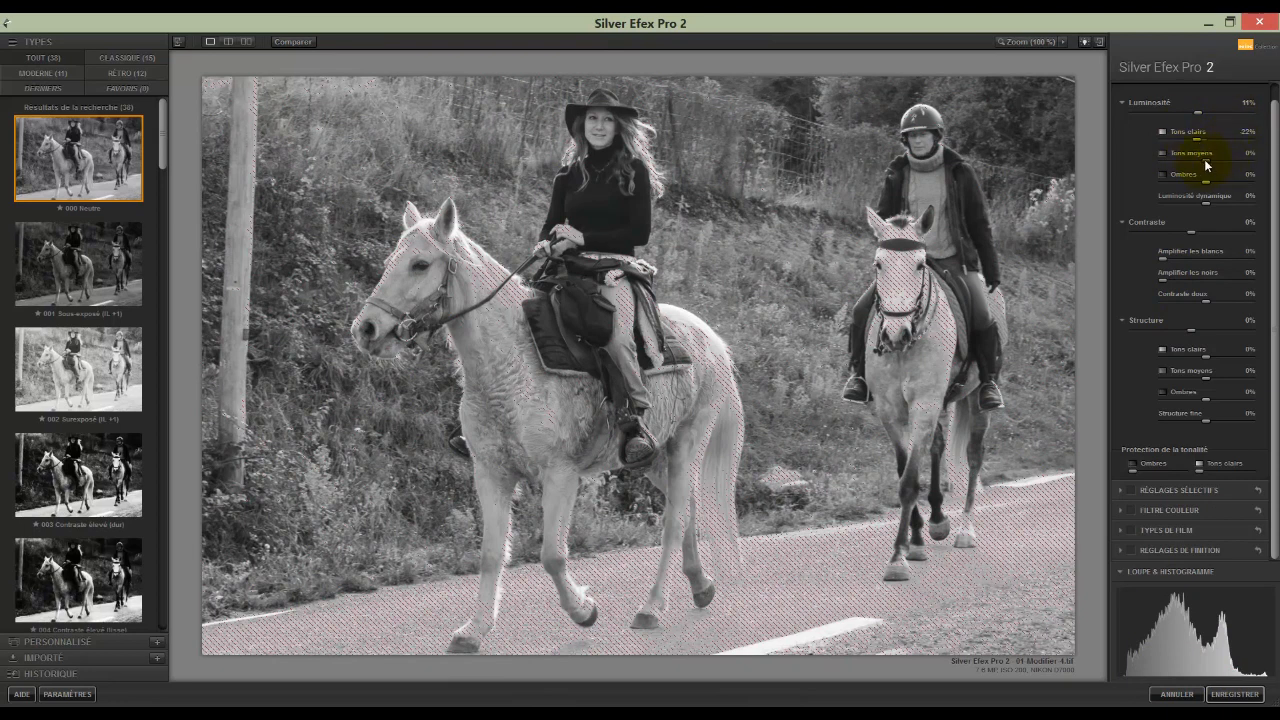
# Set the Luminosité values to -36 % for Tons moyens, -33 % for Ombres and 11 % for Luminosité dynamique.
pyautogui.moveTo(1205, 164); pyautogui.dragTo(1182, 157)
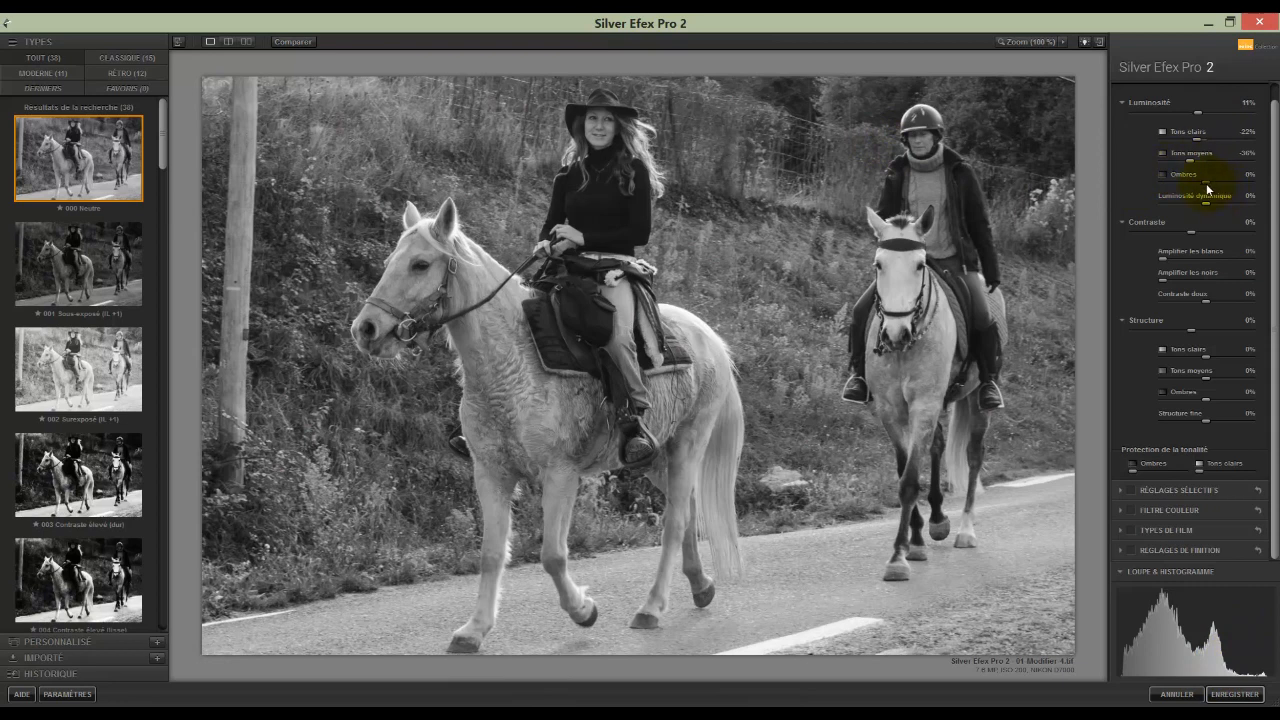
pyautogui.moveTo(1206, 181)
pyautogui.mouseDown()
pyautogui.moveTo(1180, 187)
pyautogui.moveTo(1192, 186)
pyautogui.mouseUp()
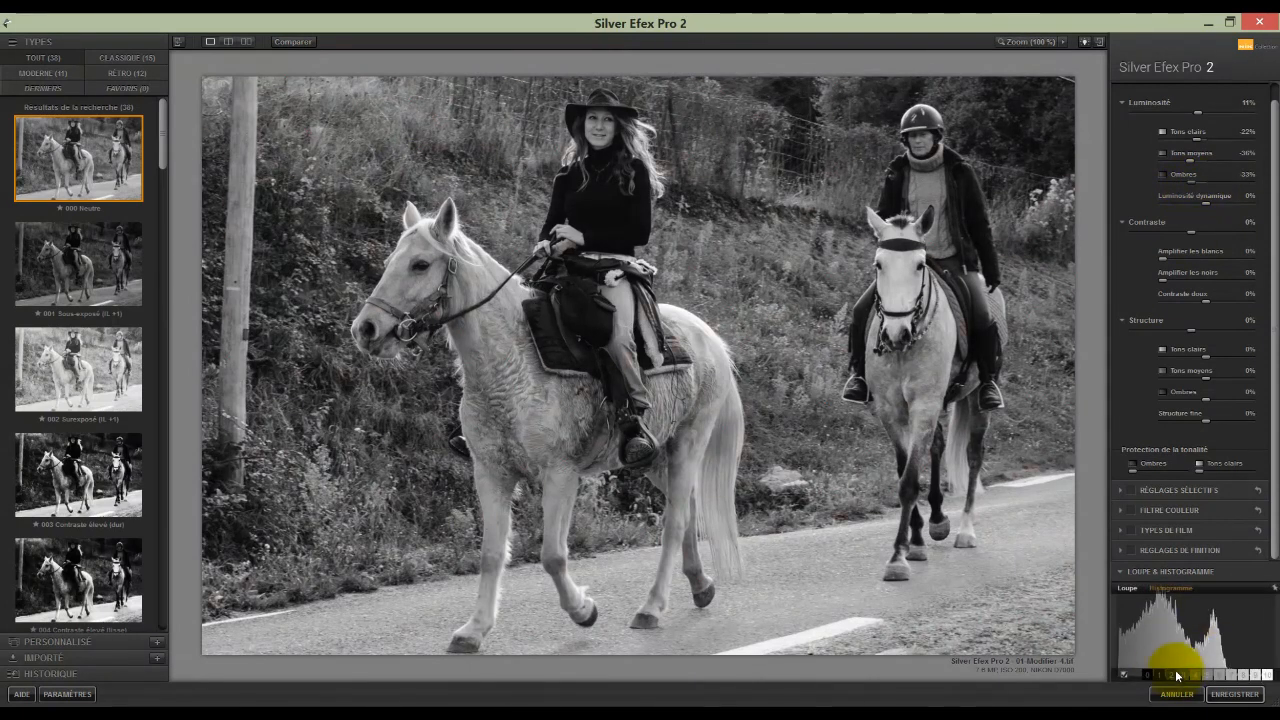
pyautogui.moveTo(1160, 677)
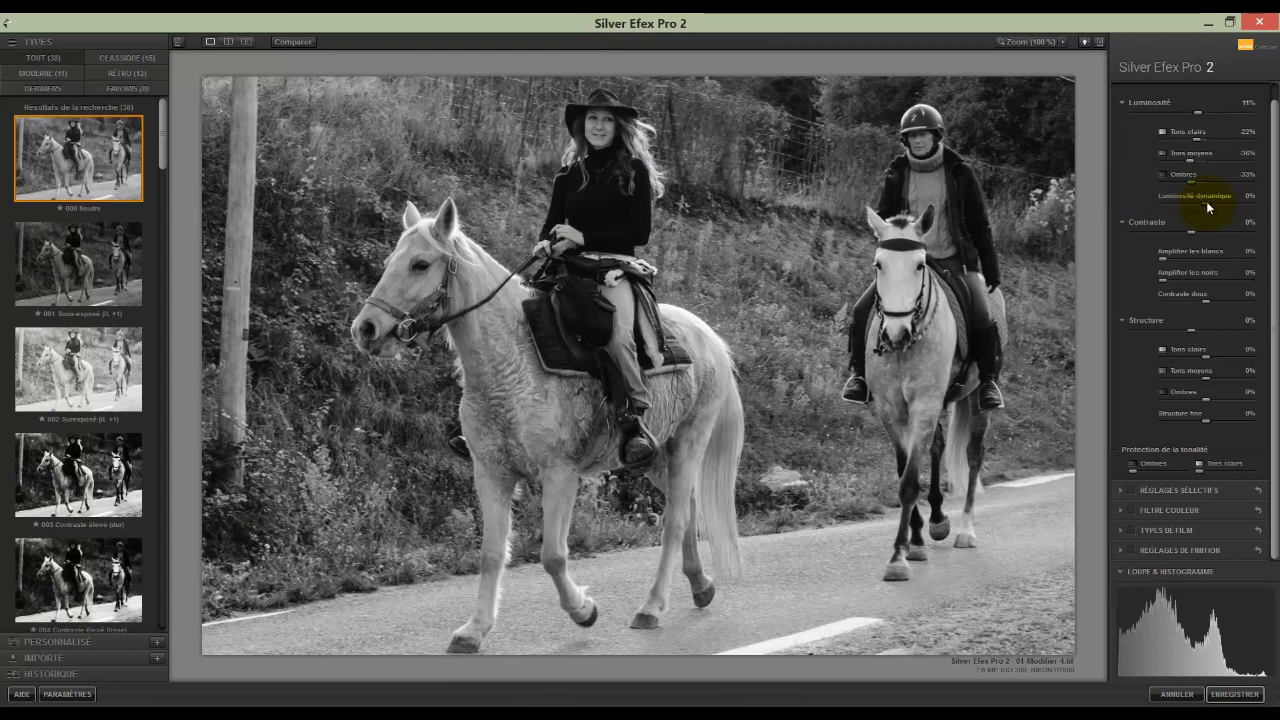
pyautogui.moveTo(1206, 200)
pyautogui.mouseDown()
pyautogui.moveTo(1184, 202)
pyautogui.moveTo(1210, 203)
pyautogui.mouseUp()
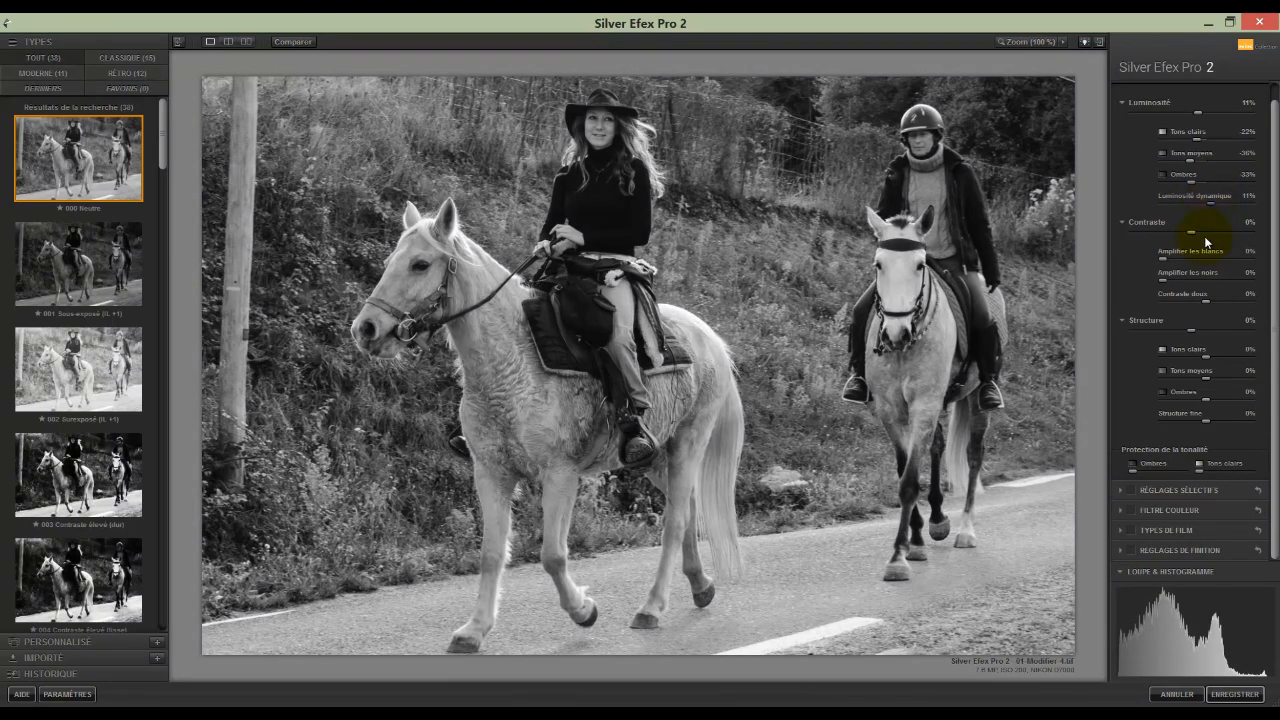
# Test overall Contraste and reset it to 0 %, with Amplifier les blancs at 27 %, Amplifier les noirs at 13 % and Contraste doux at -24 %.
pyautogui.moveTo(1194, 230)
pyautogui.mouseDown()
pyautogui.moveTo(1263, 234)
pyautogui.moveTo(1099, 244)
pyautogui.moveTo(1183, 233)
pyautogui.mouseUp()
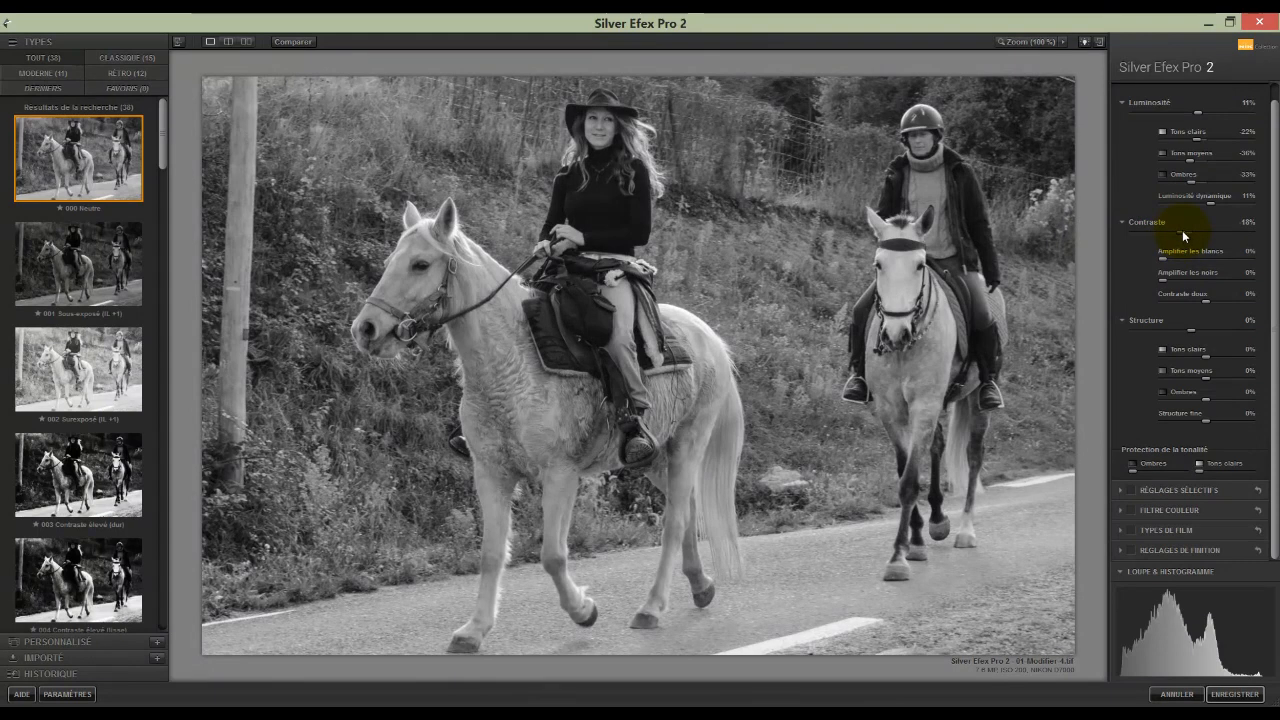
pyautogui.doubleClick(1182, 230)
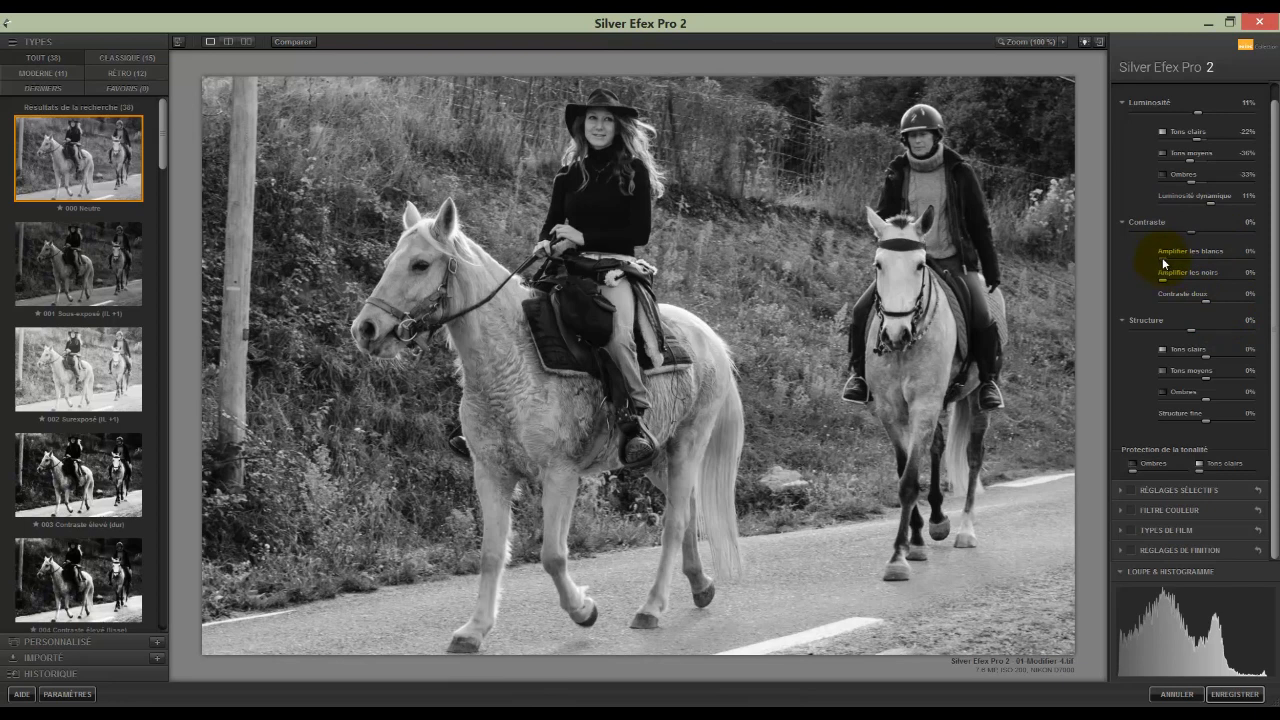
pyautogui.moveTo(1166, 262)
pyautogui.mouseDown()
pyautogui.moveTo(1224, 256)
pyautogui.moveTo(1185, 260)
pyautogui.mouseUp()
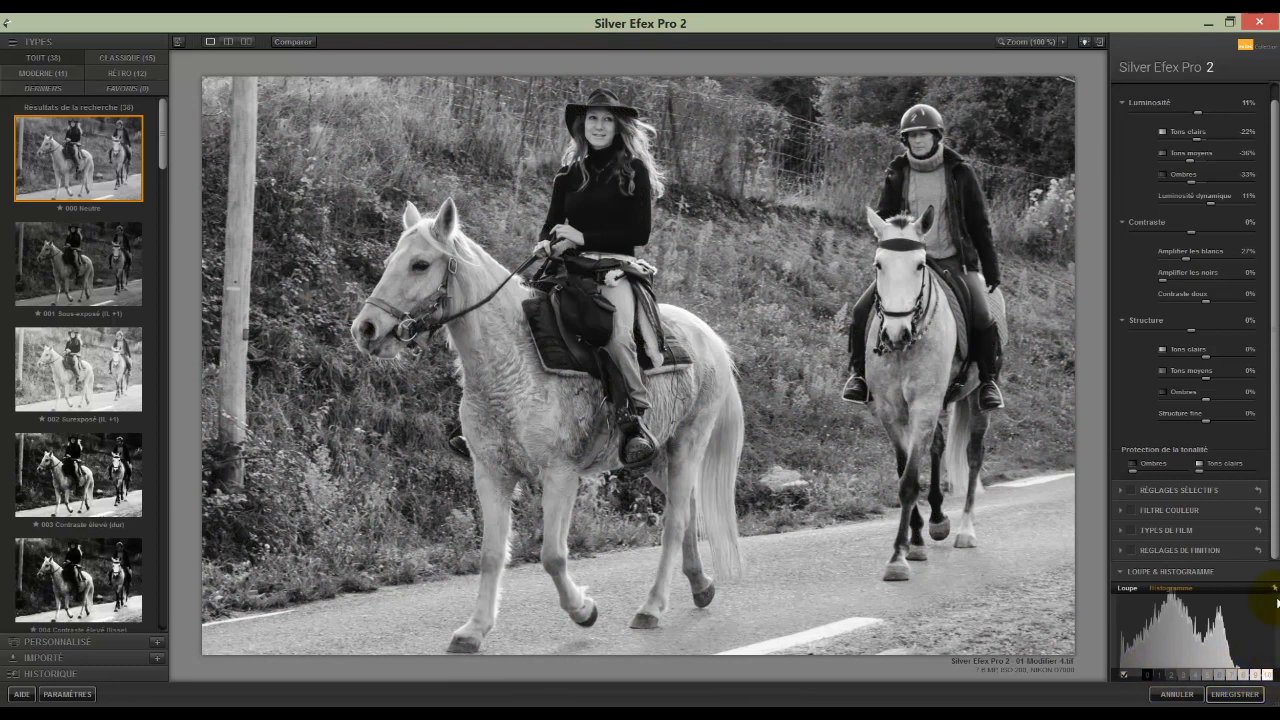
pyautogui.click(1162, 285)
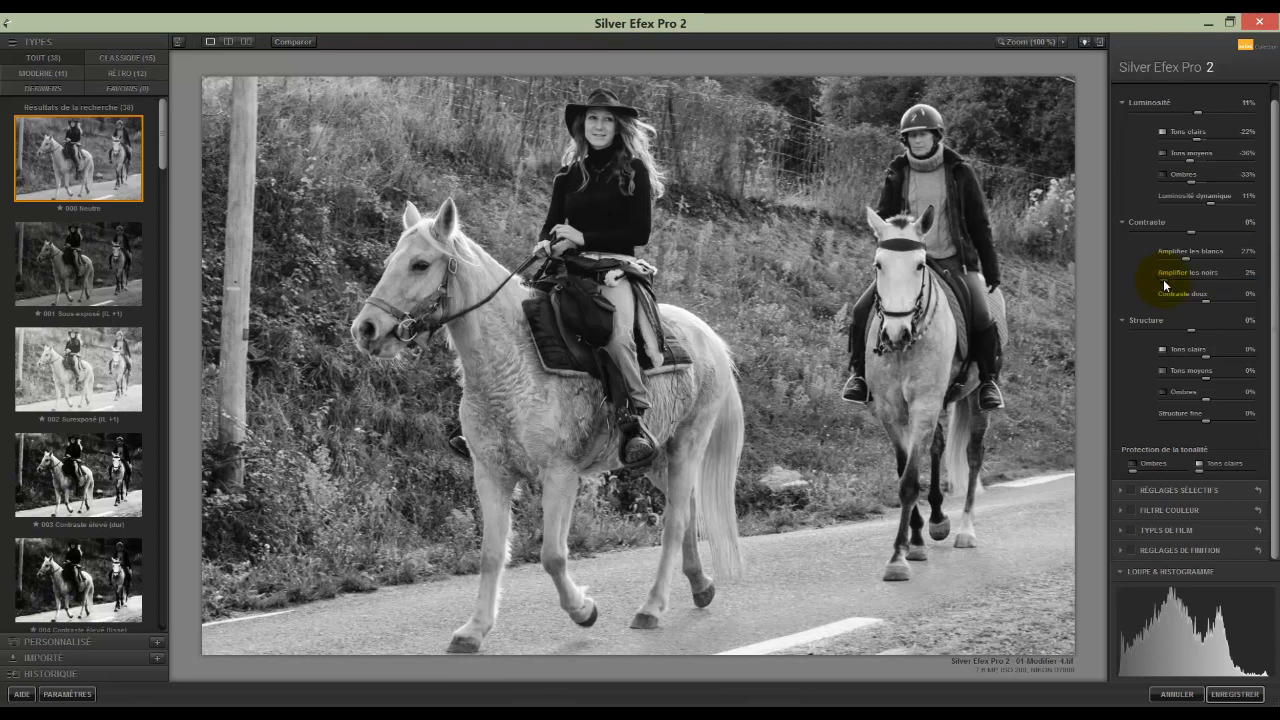
pyautogui.moveTo(1176, 287)
pyautogui.mouseDown()
pyautogui.moveTo(1158, 297)
pyautogui.moveTo(1193, 300)
pyautogui.mouseUp()
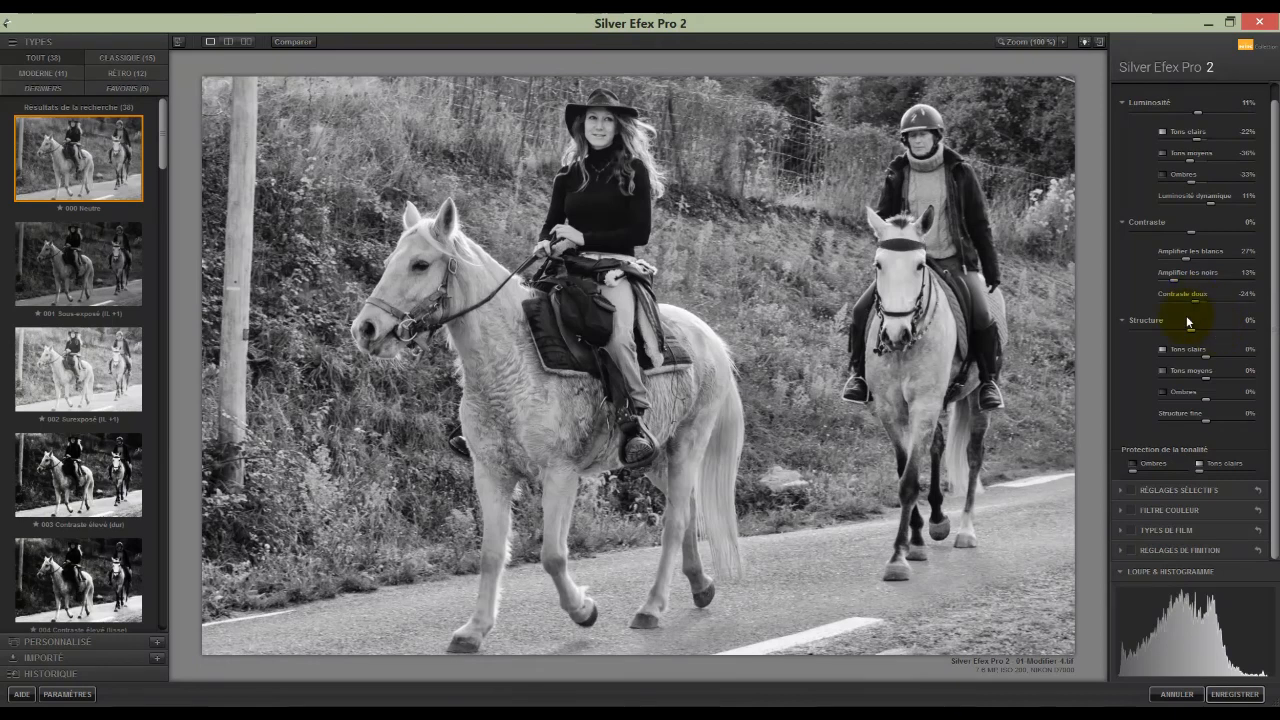
# Try the overall Structure at -100 % and 100 %, and set it to -9 %.
pyautogui.click(1192, 331)
pyautogui.moveTo(1192, 331); pyautogui.dragTo(1096, 331)
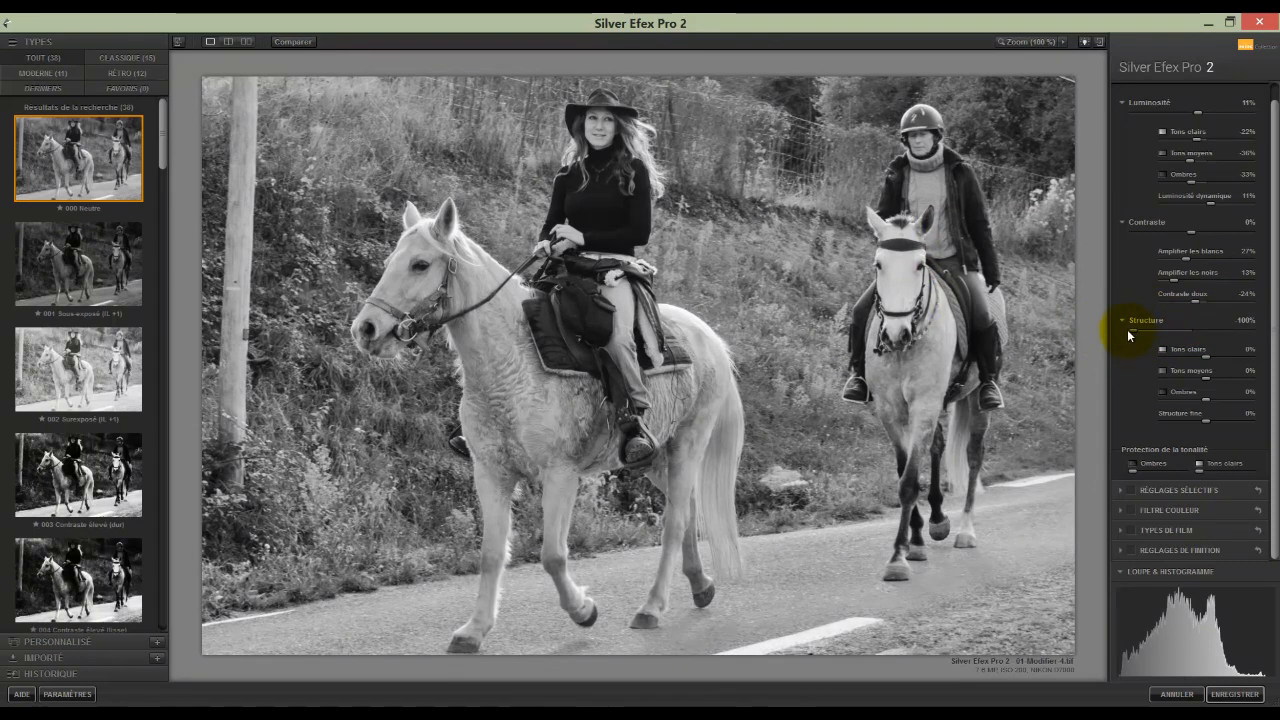
pyautogui.moveTo(1130, 327); pyautogui.dragTo(1266, 332)
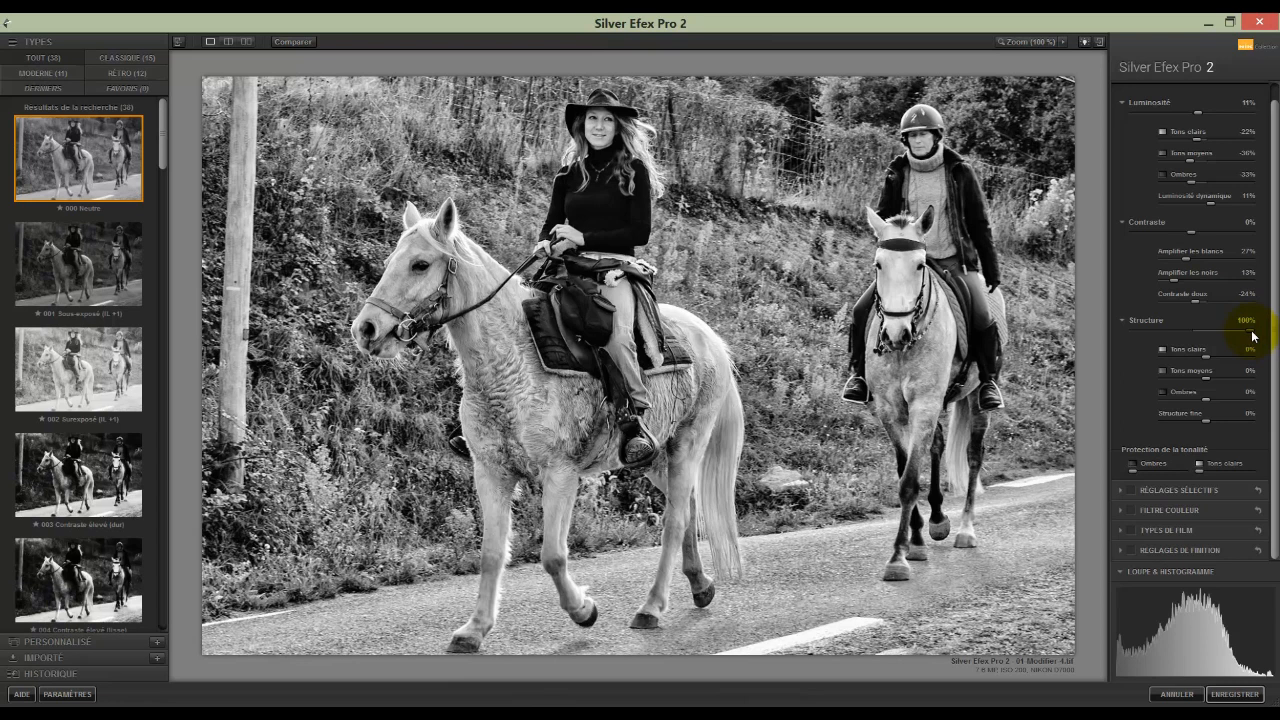
pyautogui.moveTo(1252, 337); pyautogui.dragTo(1188, 326)
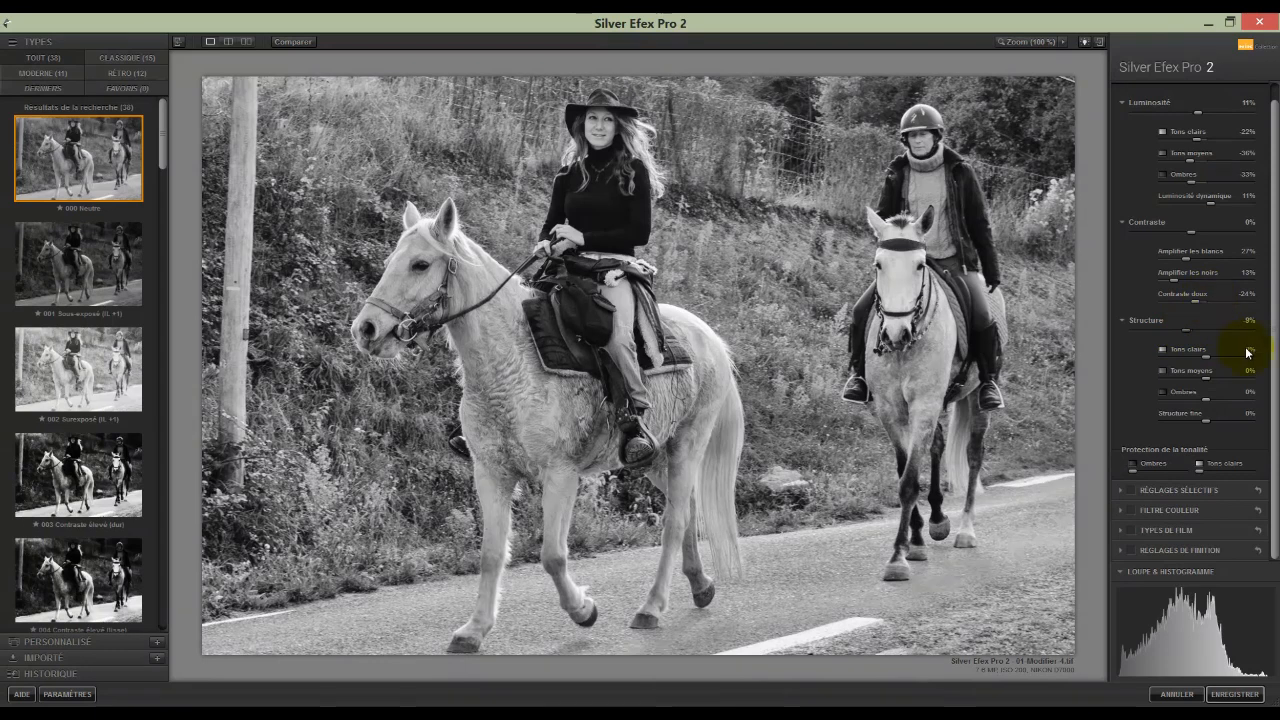
# Set the Structure values to -45 % for Tons clairs, -36 % for Tons moyens, 36 % for Ombres and 24 % for Structure fine.
pyautogui.moveTo(1206, 356)
pyautogui.mouseDown()
pyautogui.moveTo(1249, 354)
pyautogui.moveTo(1157, 359)
pyautogui.moveTo(1250, 358)
pyautogui.moveTo(1149, 370)
pyautogui.moveTo(1245, 362)
pyautogui.moveTo(1175, 365)
pyautogui.moveTo(1187, 362)
pyautogui.mouseUp()
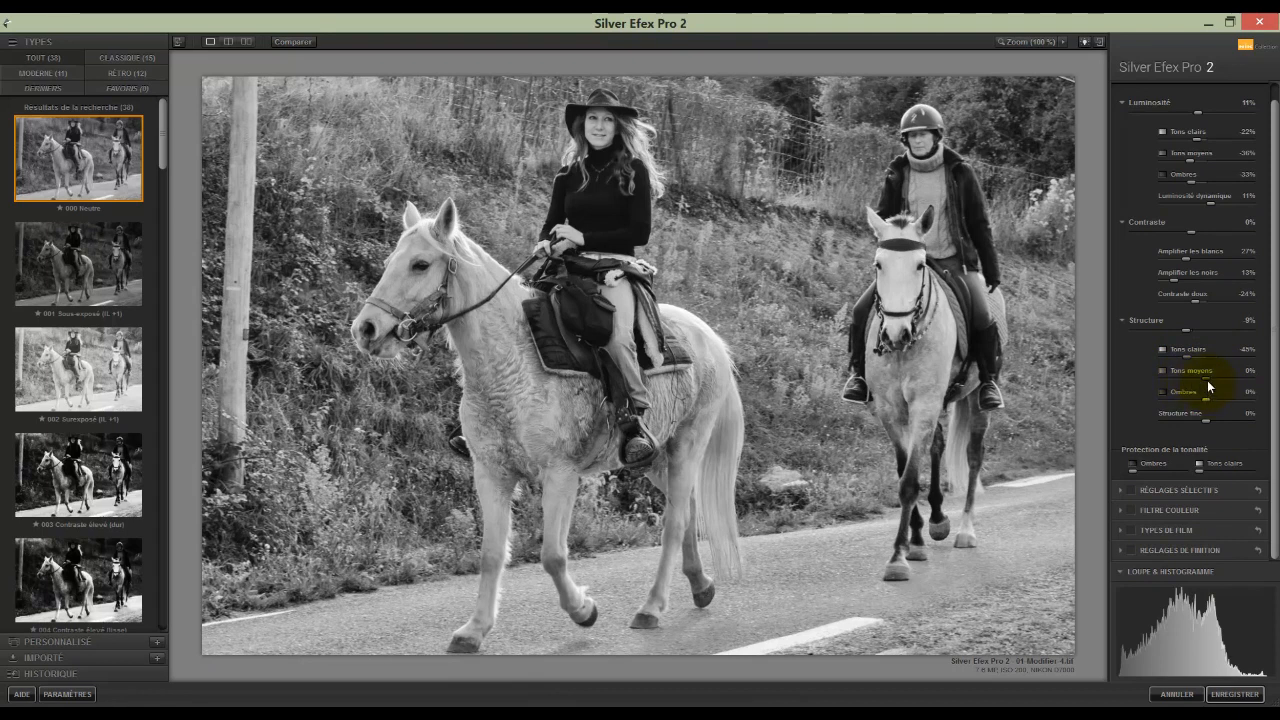
pyautogui.moveTo(1208, 384)
pyautogui.mouseDown()
pyautogui.moveTo(1174, 384)
pyautogui.moveTo(1190, 380)
pyautogui.mouseUp()
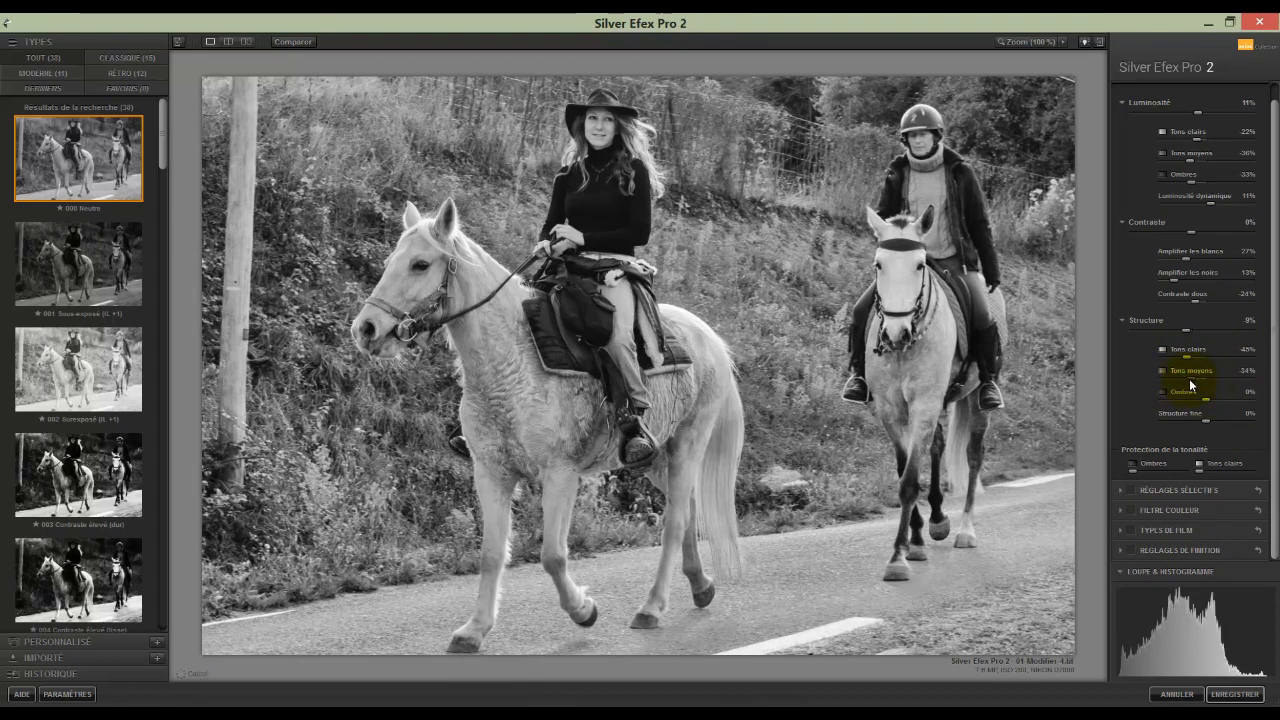
pyautogui.moveTo(1207, 400)
pyautogui.mouseDown()
pyautogui.moveTo(1166, 398)
pyautogui.moveTo(1262, 393)
pyautogui.moveTo(1217, 403)
pyautogui.mouseUp()
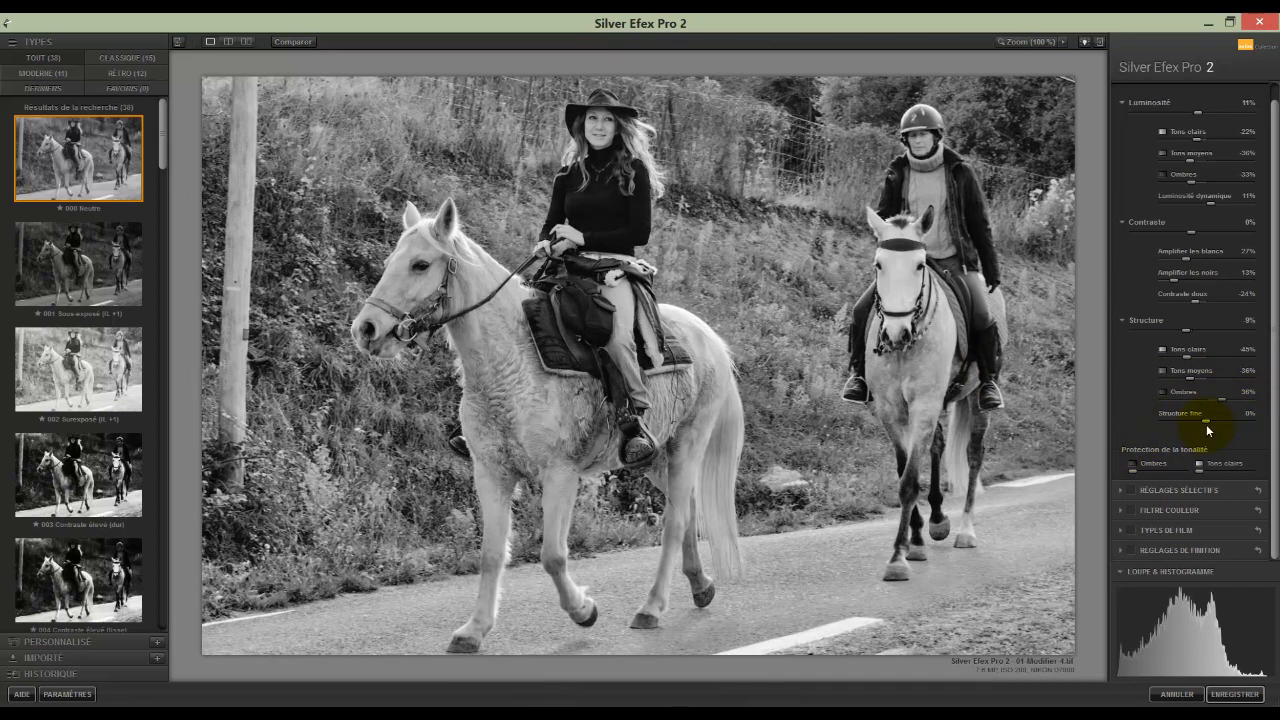
pyautogui.moveTo(1206, 418); pyautogui.dragTo(1154, 424)
pyautogui.moveTo(1215, 423); pyautogui.dragTo(1217, 425)
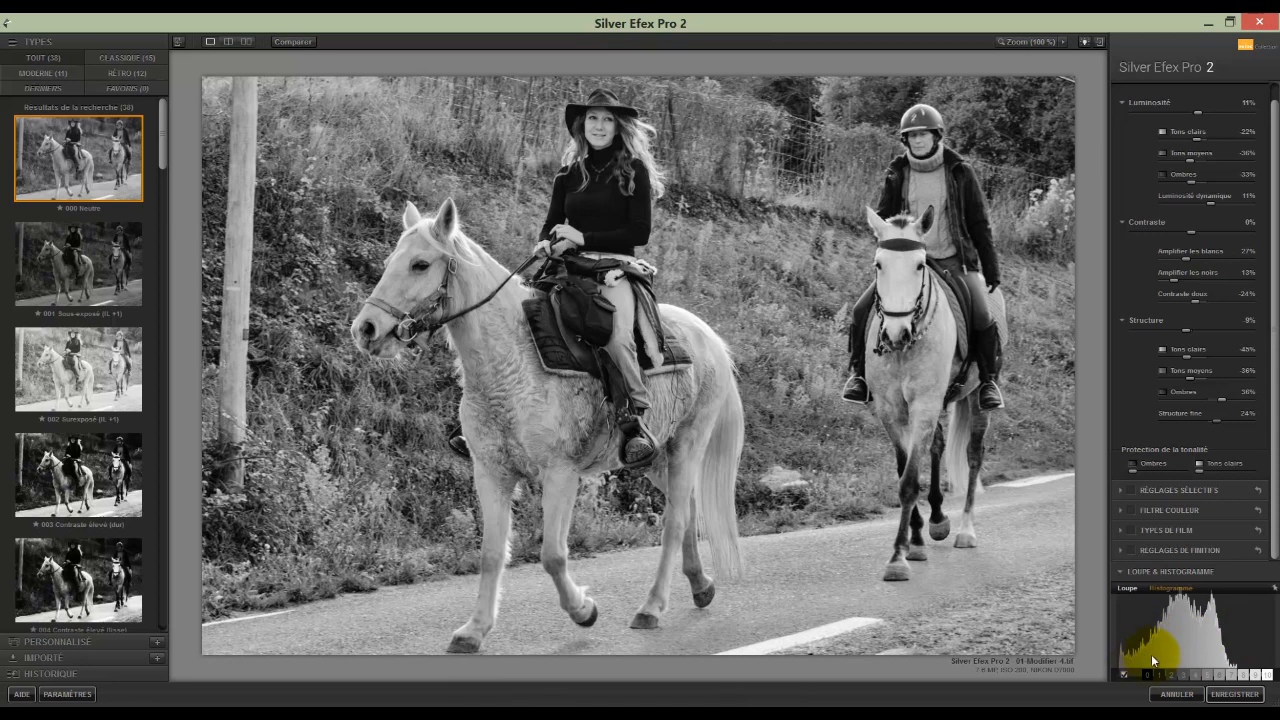
# Try the Ombres tonality protection near maximum and back at minimum, and set it to about half of its range.
pyautogui.moveTo(1162, 684)
pyautogui.moveTo(1228, 682)
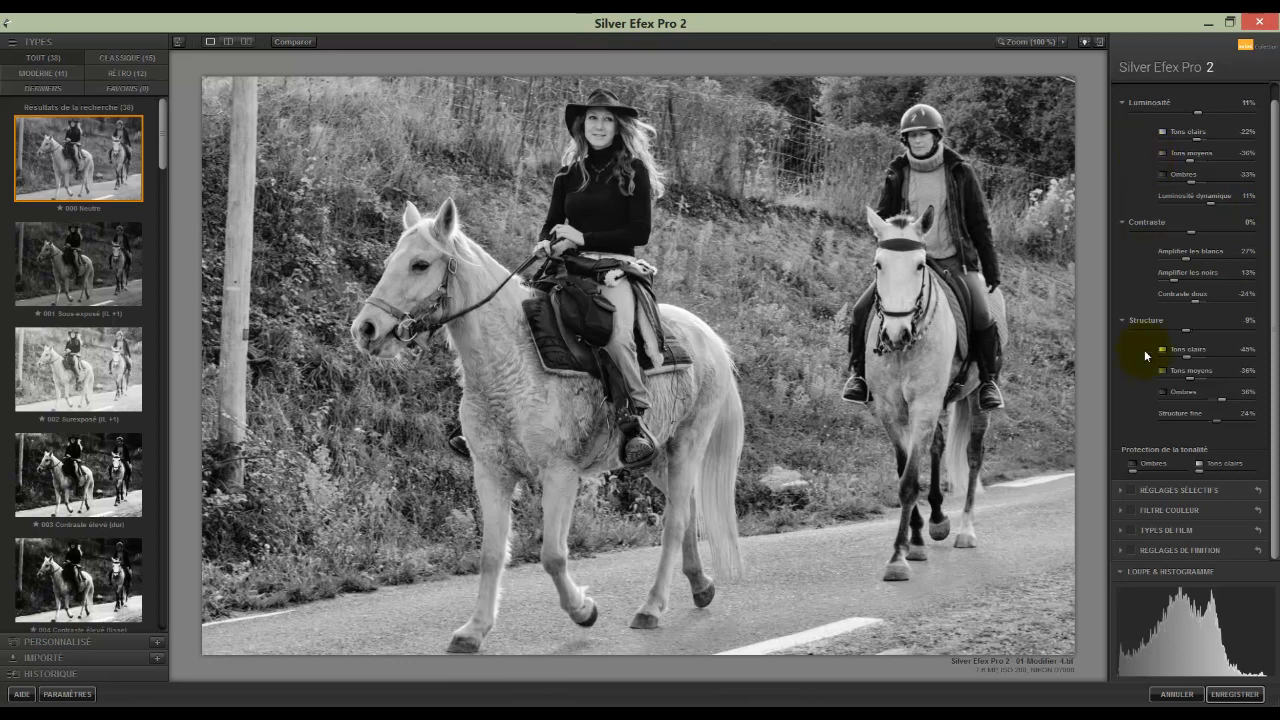
pyautogui.click(1155, 467)
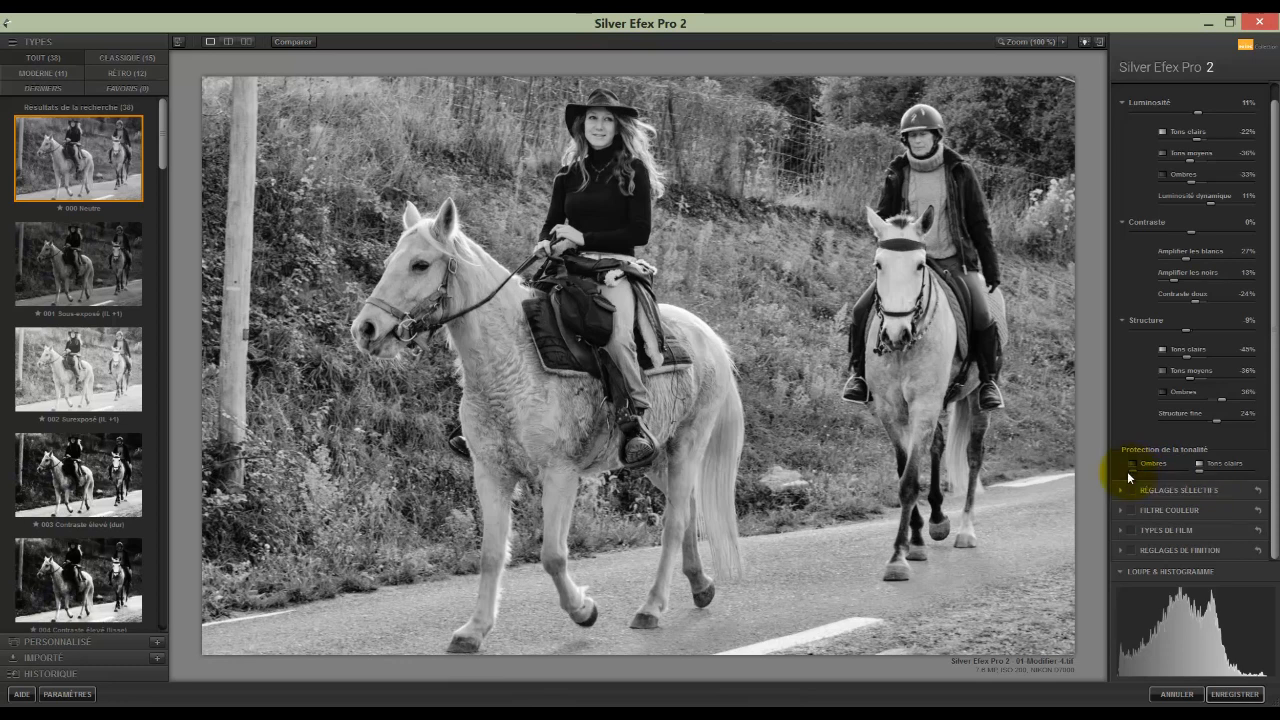
pyautogui.moveTo(1140, 471); pyautogui.dragTo(1188, 474)
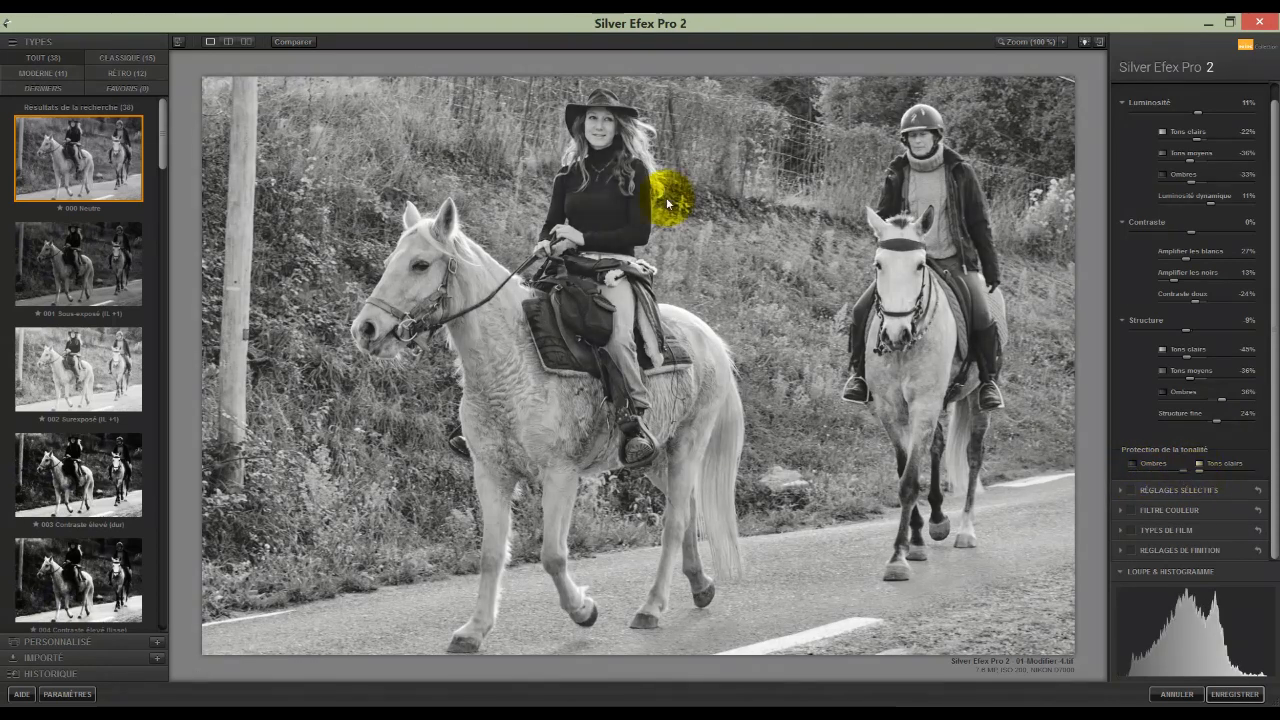
pyautogui.moveTo(1184, 471); pyautogui.dragTo(1120, 474)
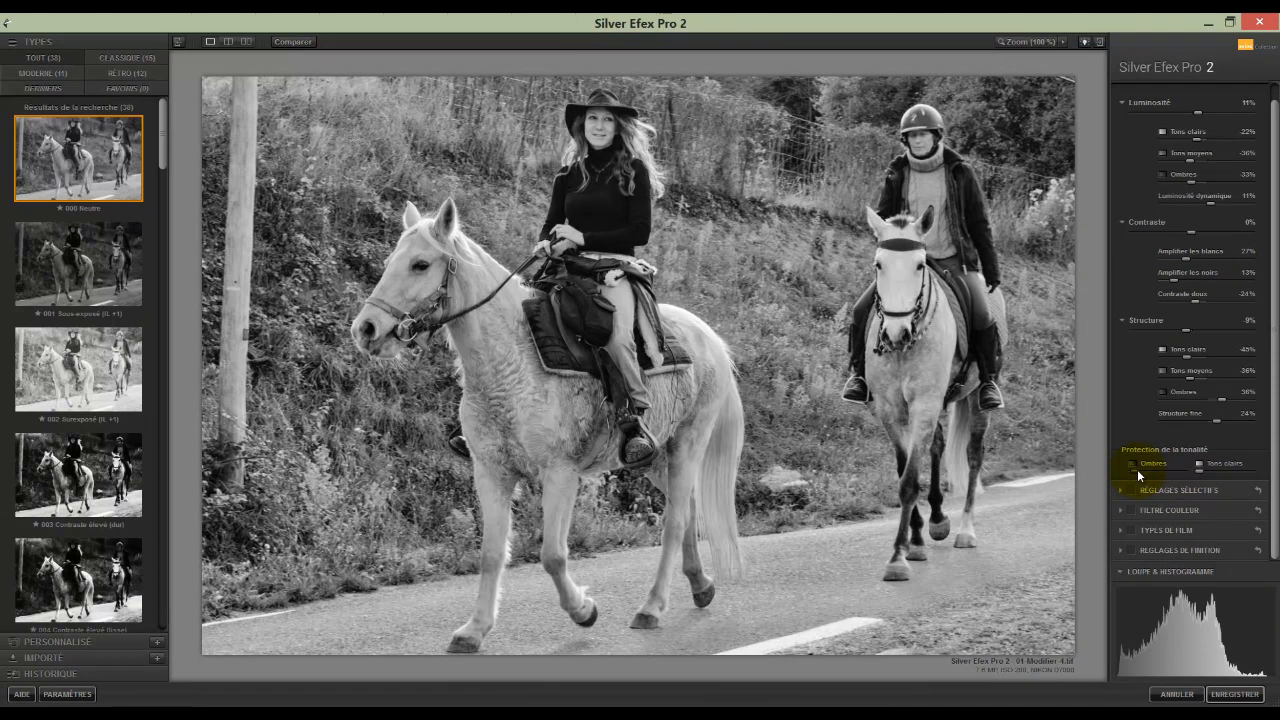
pyautogui.moveTo(1138, 469); pyautogui.dragTo(1159, 476)
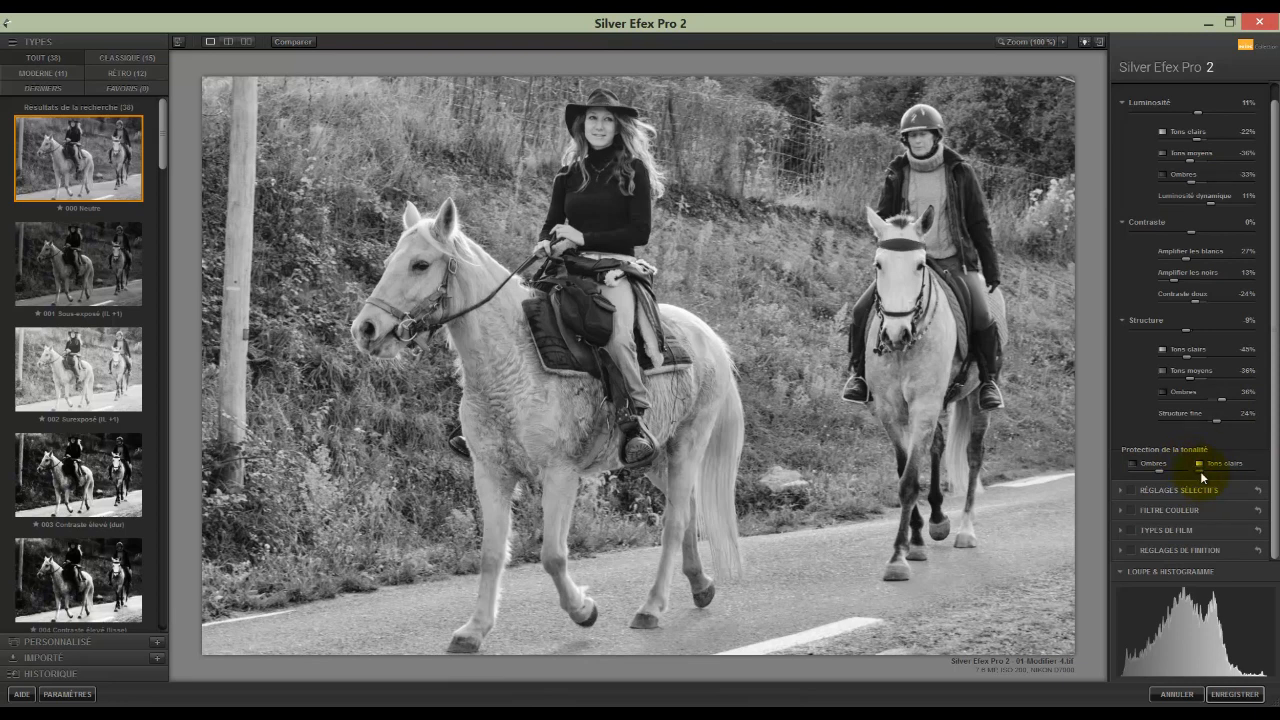
# Try strong Tons clairs tonality protection, set it to about half of its range, and collapse the Réglages globaux section.
pyautogui.moveTo(1200, 471); pyautogui.dragTo(1249, 471)
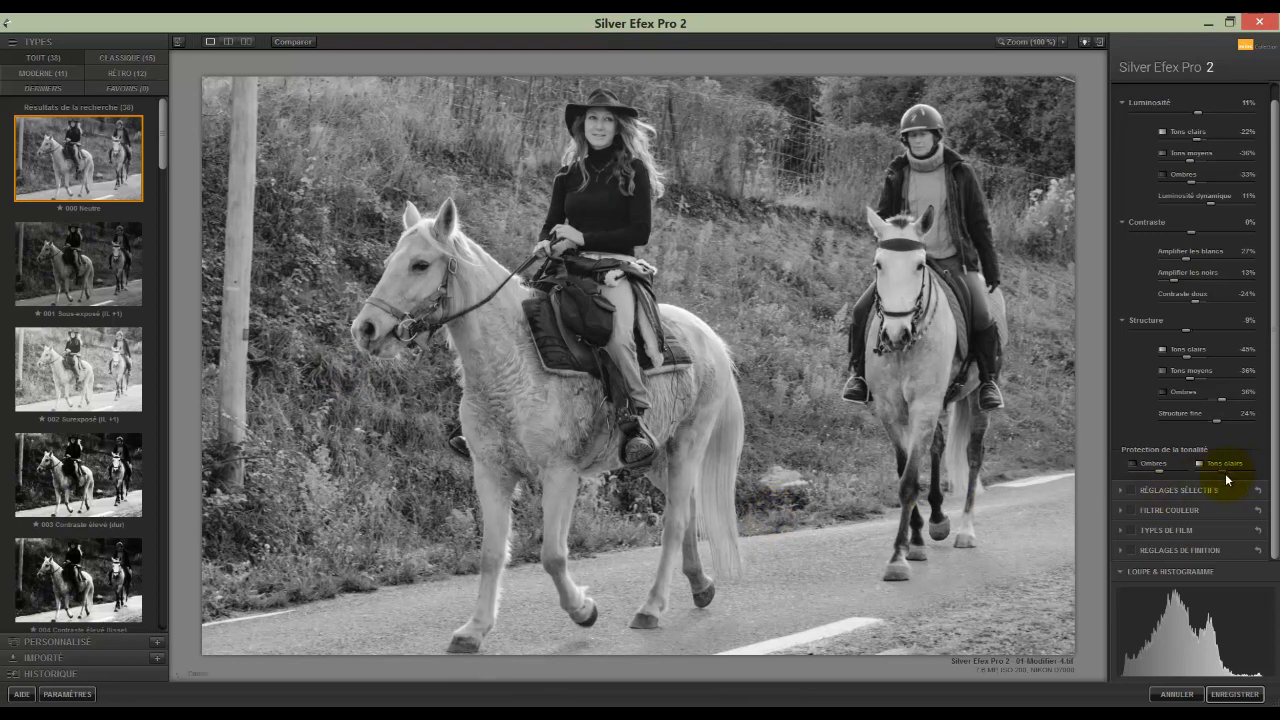
pyautogui.moveTo(1225, 473); pyautogui.dragTo(1222, 473)
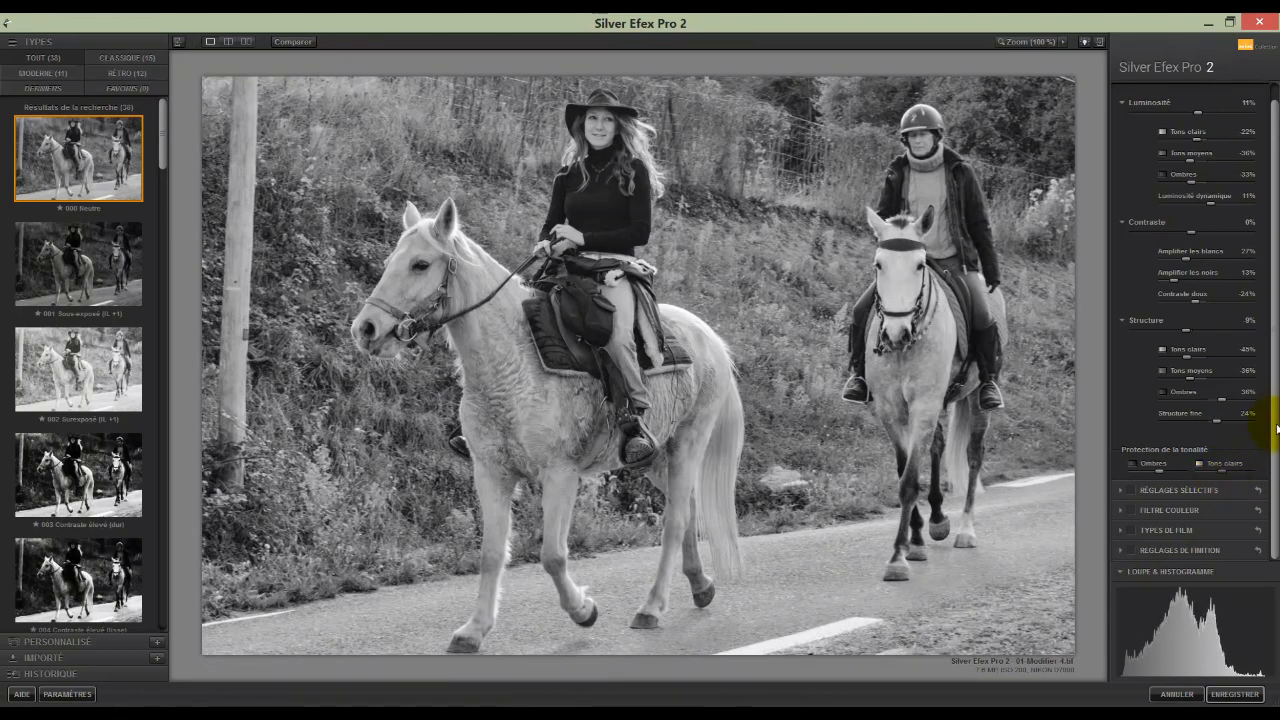
pyautogui.scroll(2, 1275, 408)
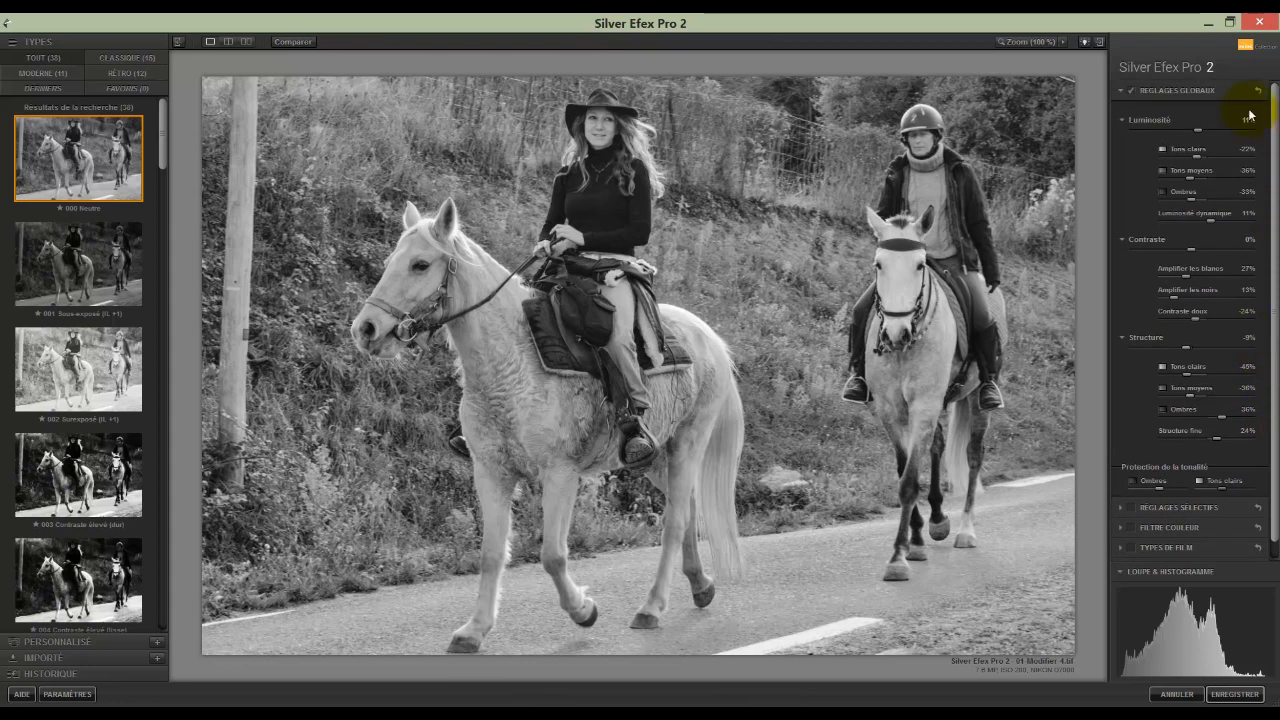
pyautogui.click(1122, 92)
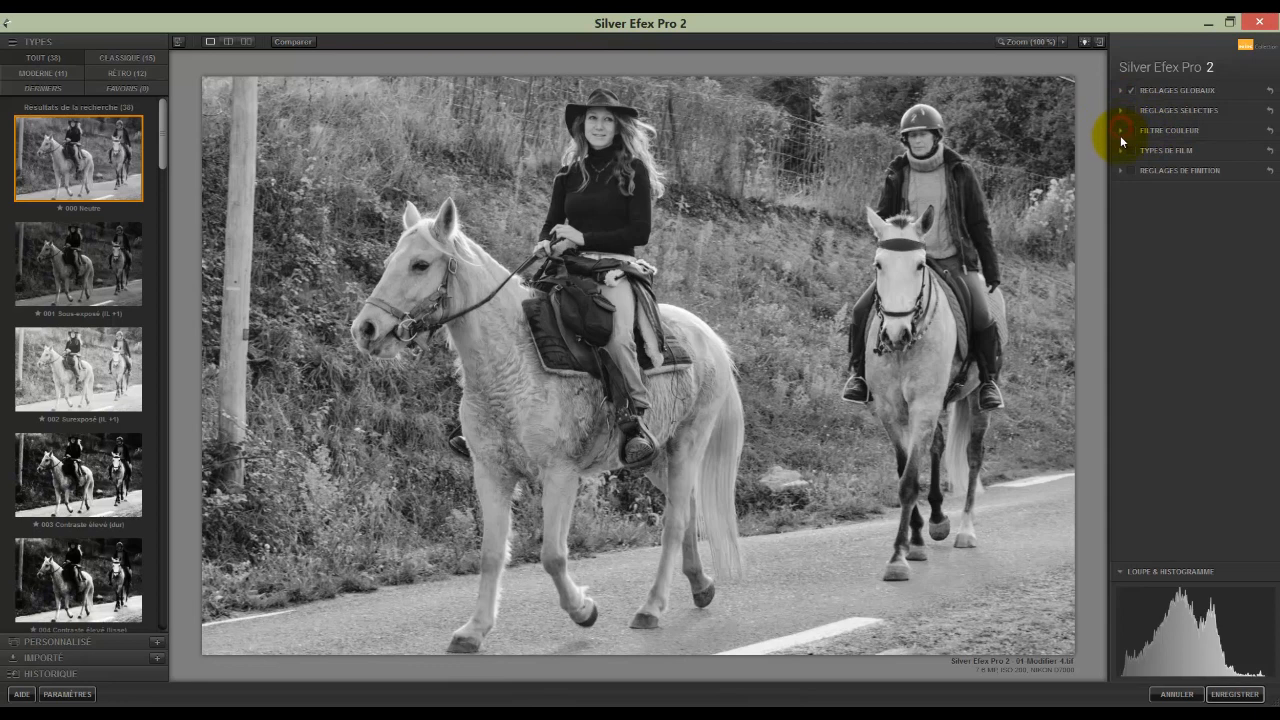
# Expand the Filtre couleur section, enable its effect, and show its Détails settings.
pyautogui.click(1121, 130)
pyautogui.click(1131, 132)
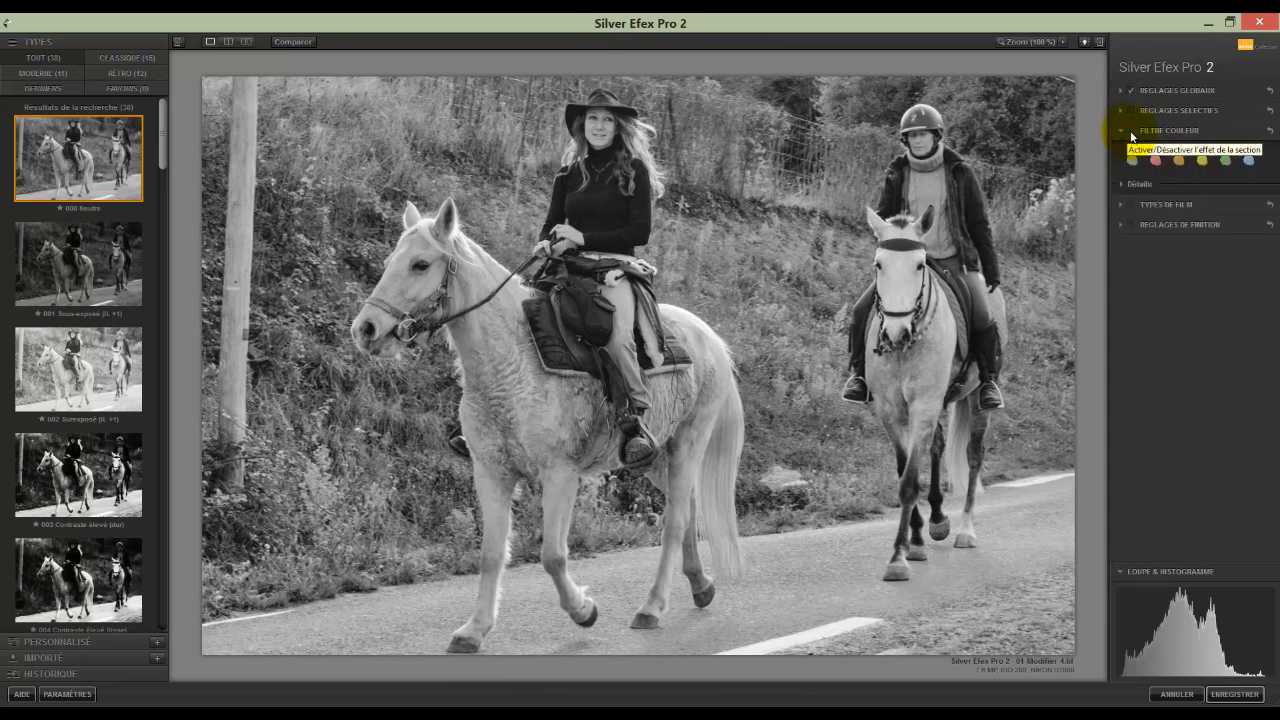
pyautogui.click(1131, 132)
pyautogui.click(1131, 132)
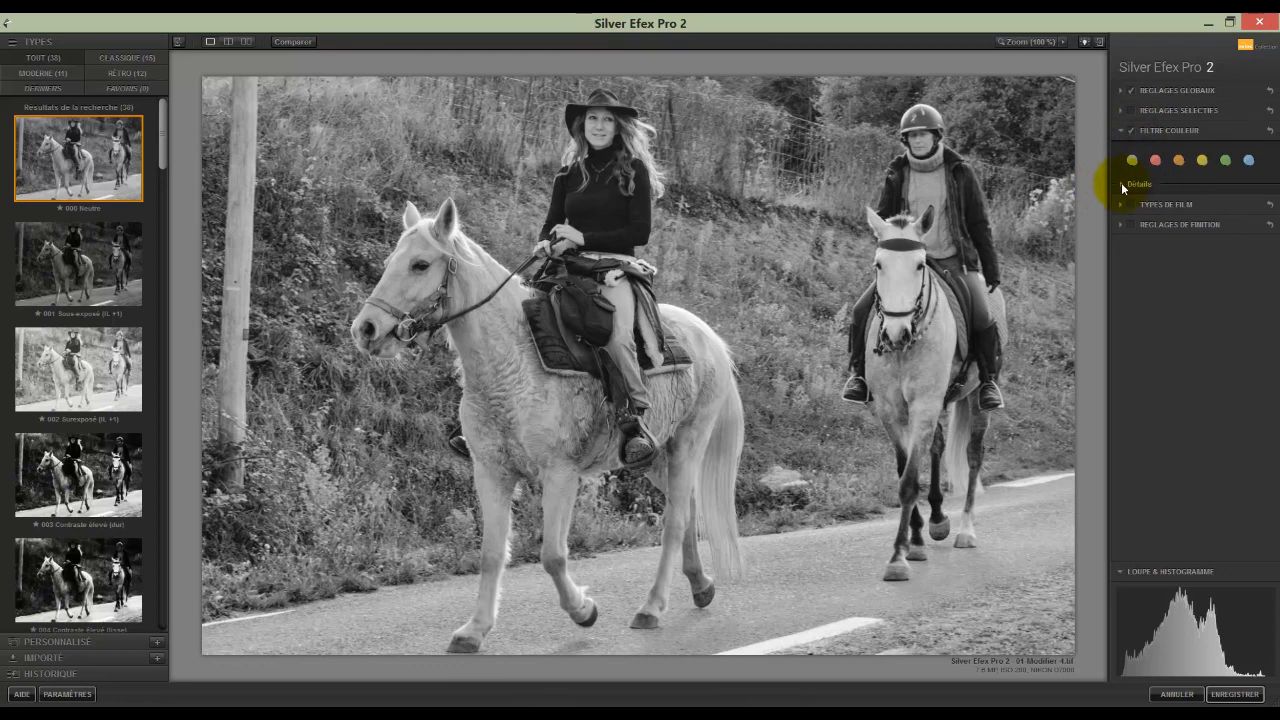
pyautogui.click(1122, 184)
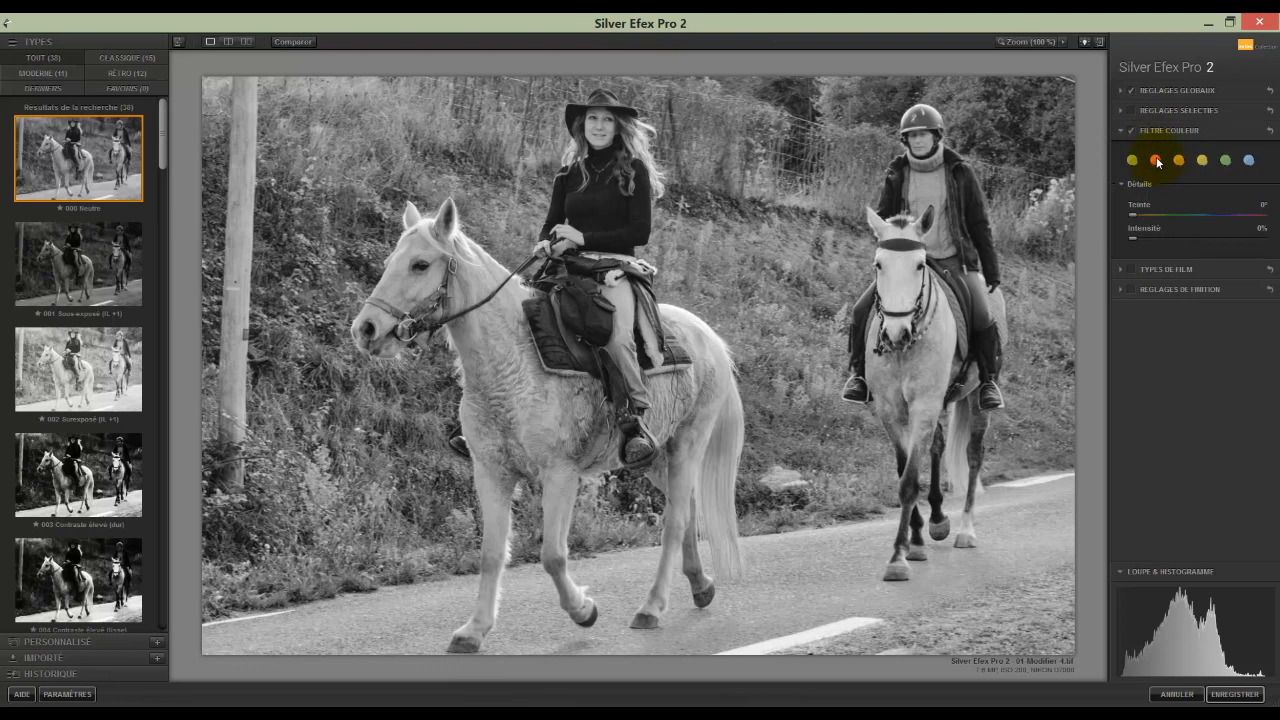
# Try the red, orange and yellow colour filters on the photo one after another.
pyautogui.click(1157, 162)
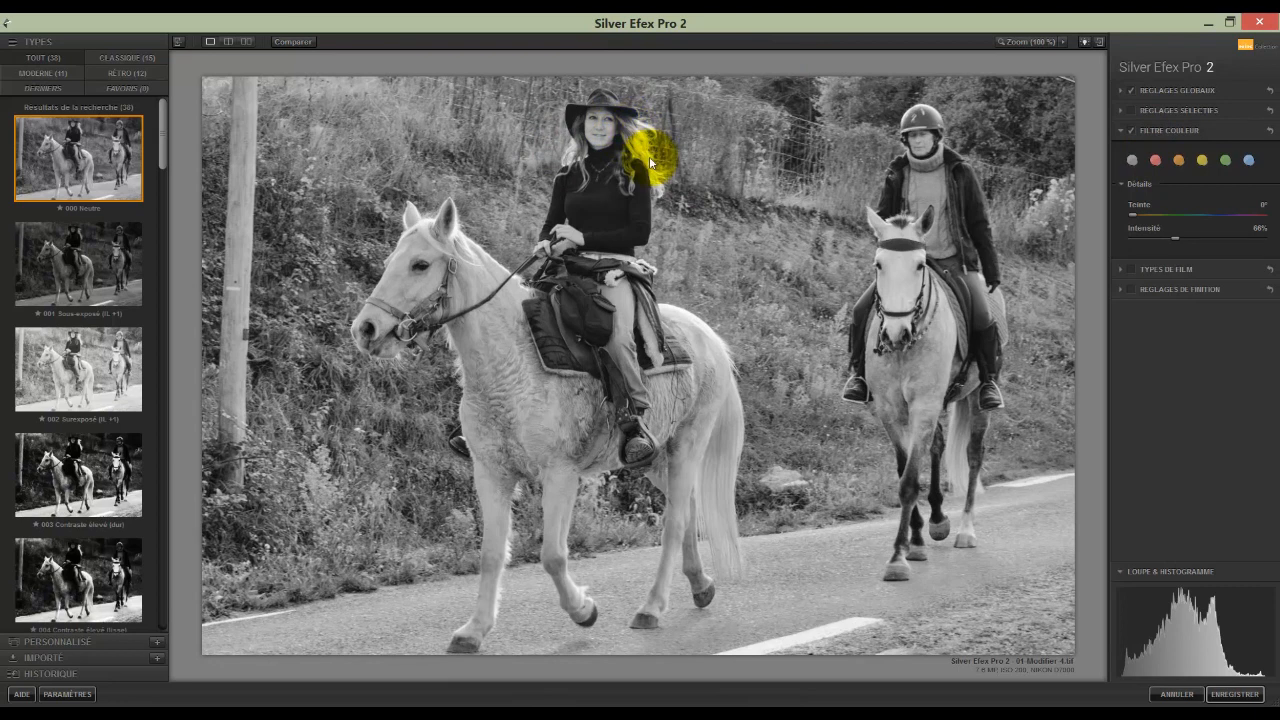
pyautogui.click(1176, 160)
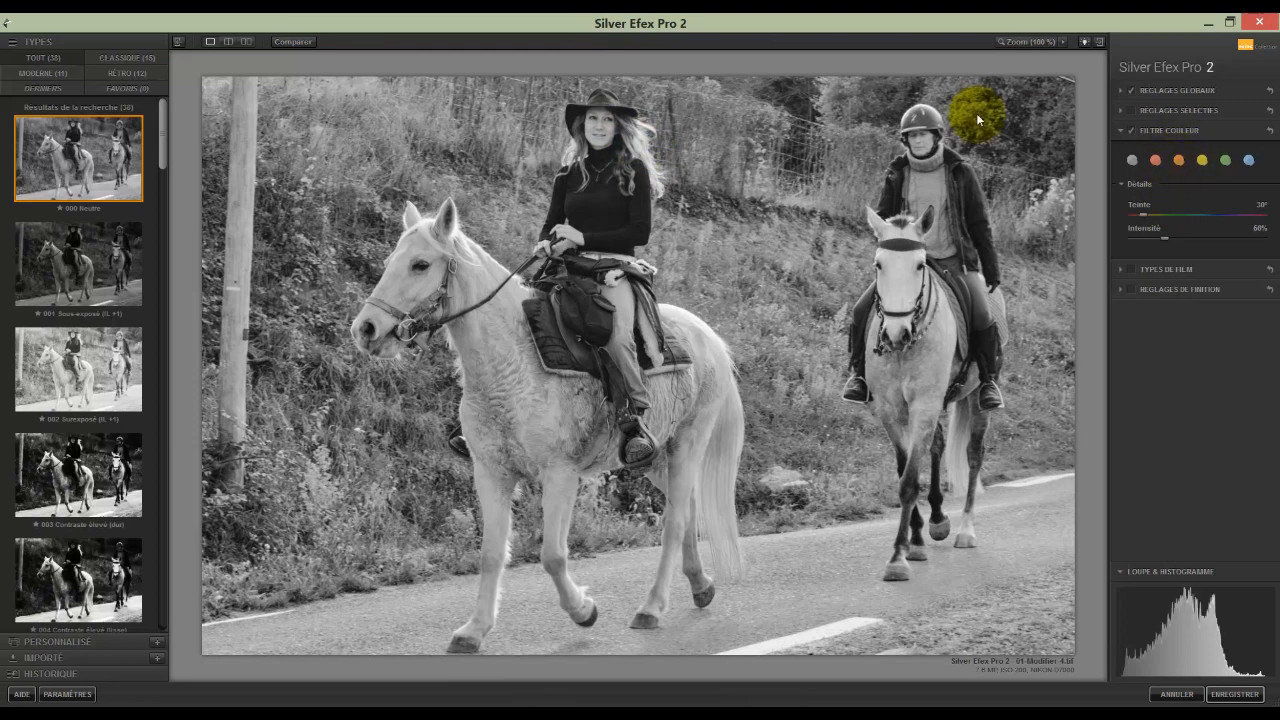
pyautogui.click(1203, 161)
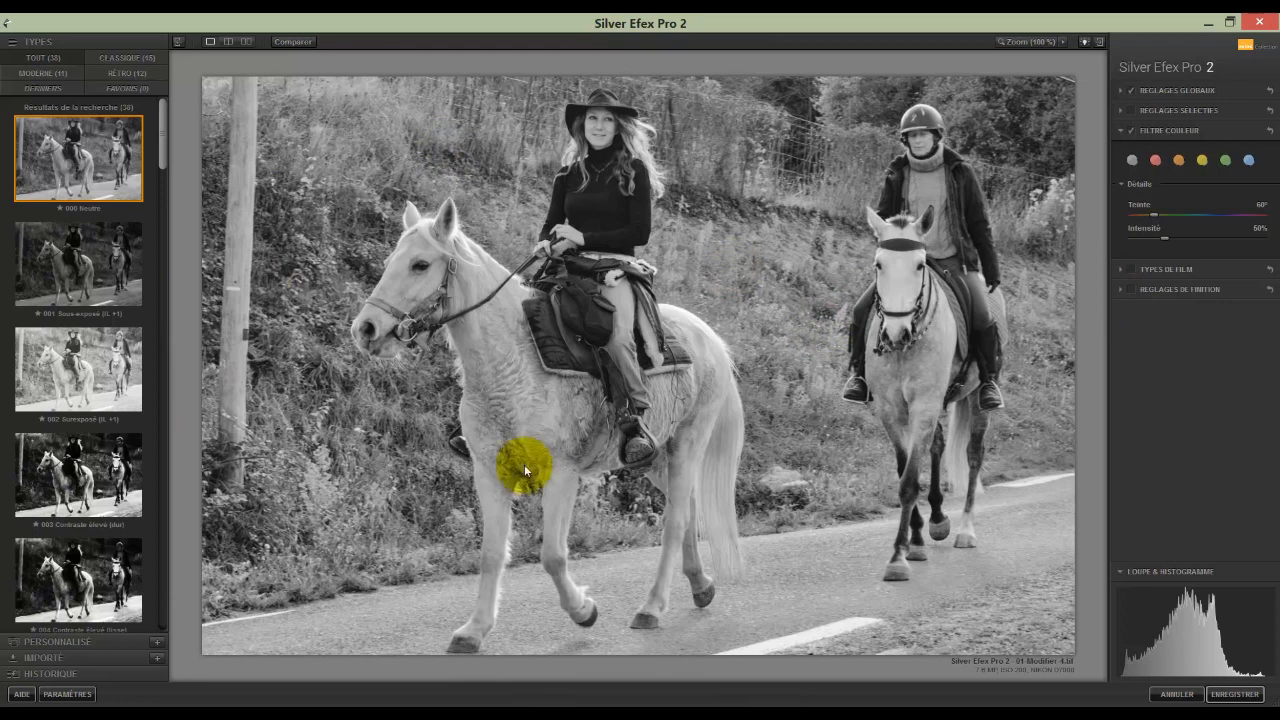
# Try the green colour filter with Teinte at 141° and Intensité at 70 %.
pyautogui.click(1227, 161)
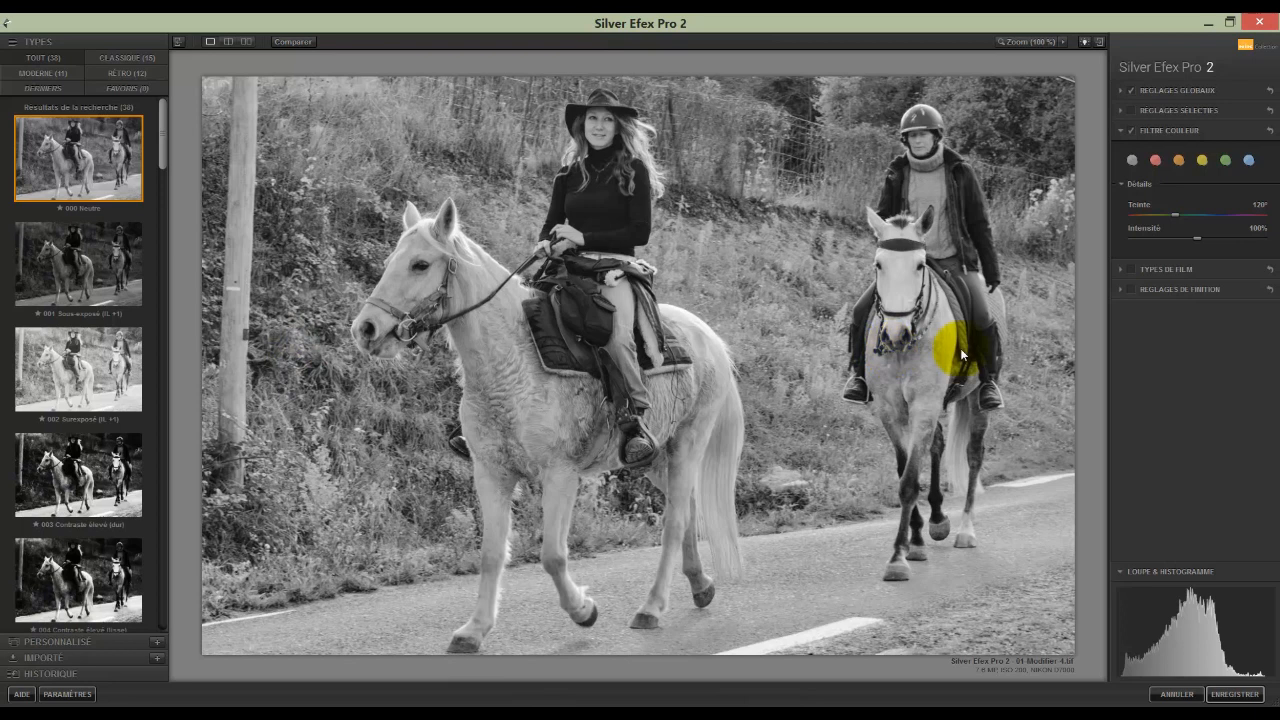
pyautogui.click(1176, 212)
pyautogui.moveTo(1181, 211)
pyautogui.mouseDown()
pyautogui.moveTo(1194, 211)
pyautogui.moveTo(1183, 214)
pyautogui.mouseUp()
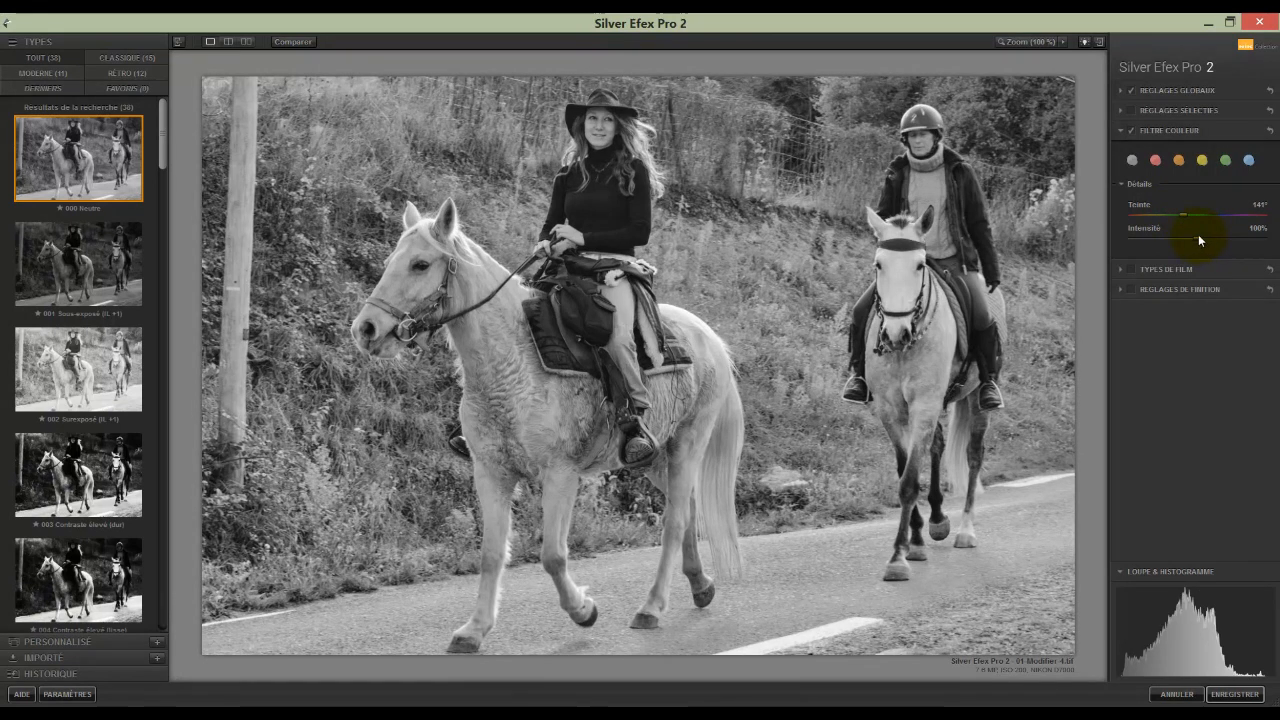
pyautogui.moveTo(1198, 237); pyautogui.dragTo(1179, 246)
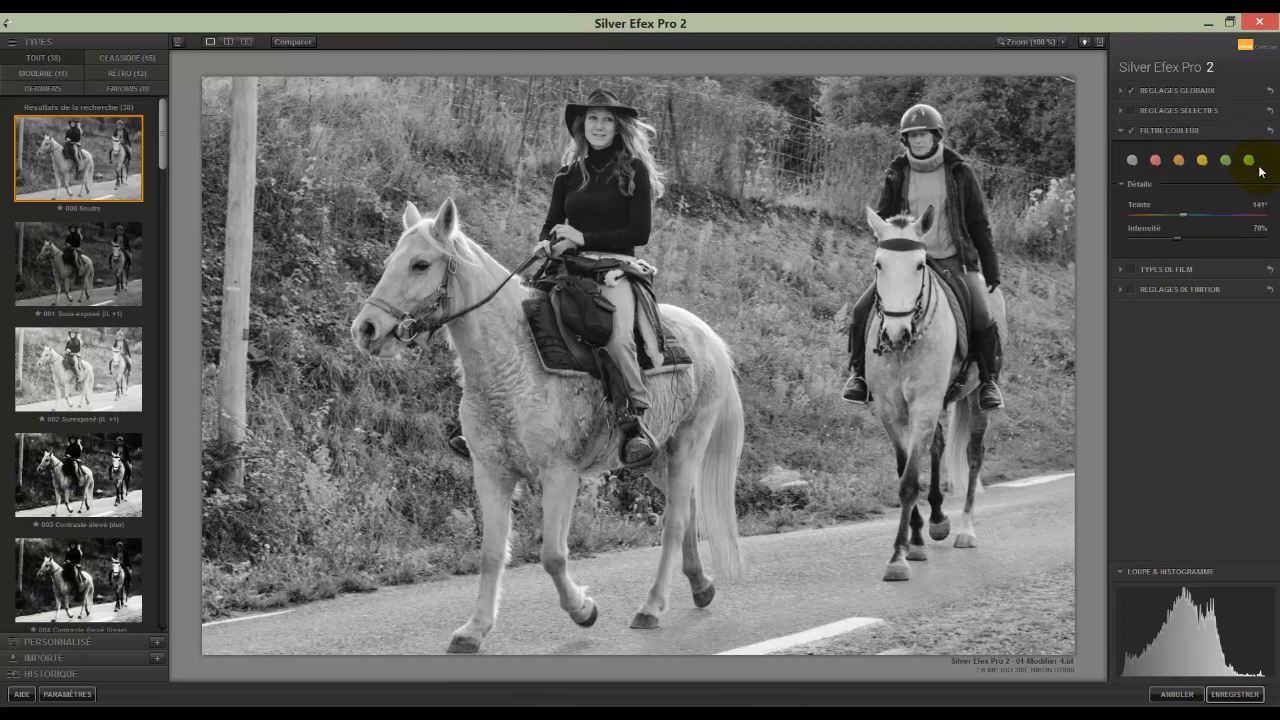
# Apply the blue colour filter and set its Teinte to 176° and Intensité to 76 %.
pyautogui.click(1251, 162)
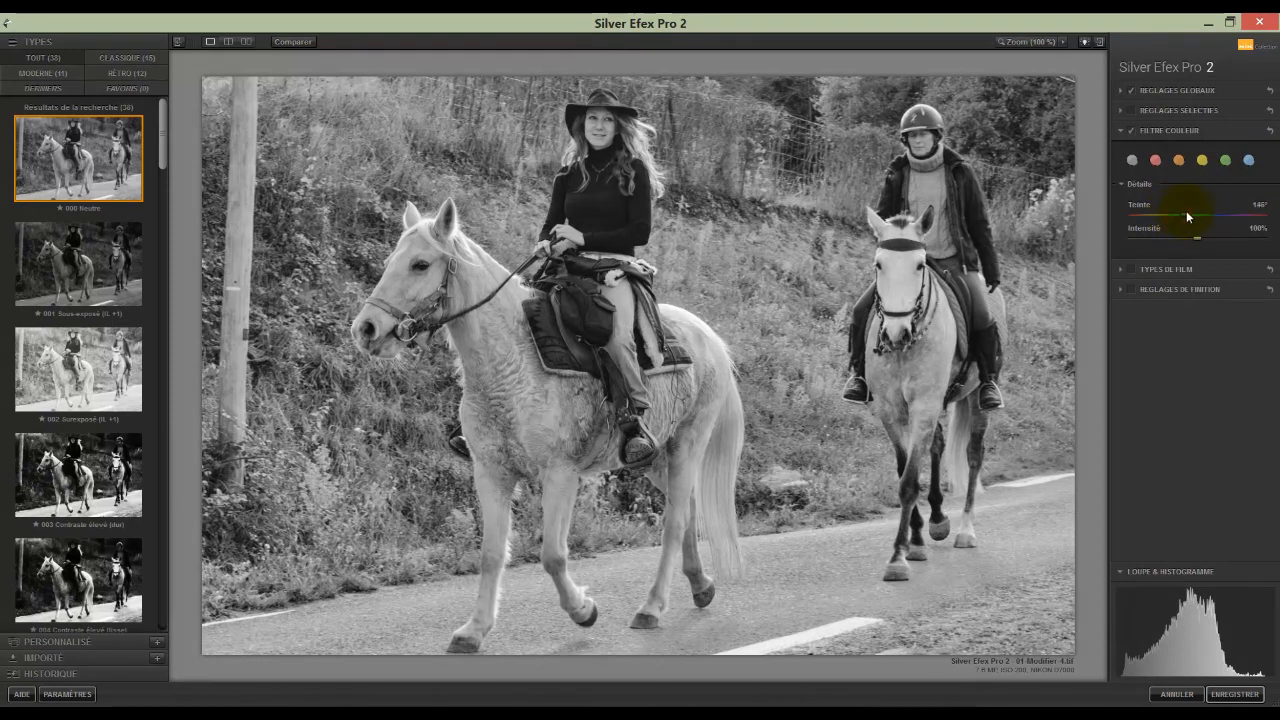
pyautogui.moveTo(1188, 216); pyautogui.dragTo(1198, 218)
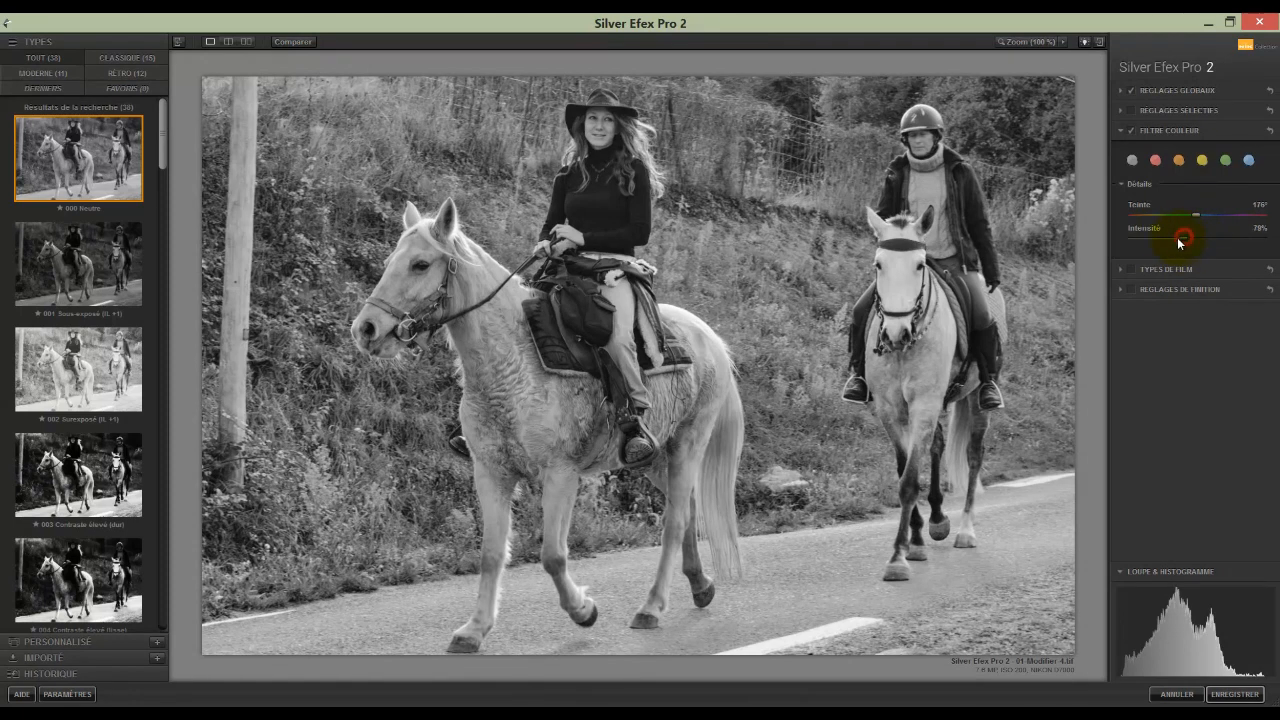
pyautogui.moveTo(1169, 236)
pyautogui.mouseDown()
pyautogui.moveTo(1208, 238)
pyautogui.moveTo(1178, 240)
pyautogui.mouseUp()
# Save the current settings as a custom preset named Silver Efex Pro 2 (Lightroom).
pyautogui.click(132, 642)
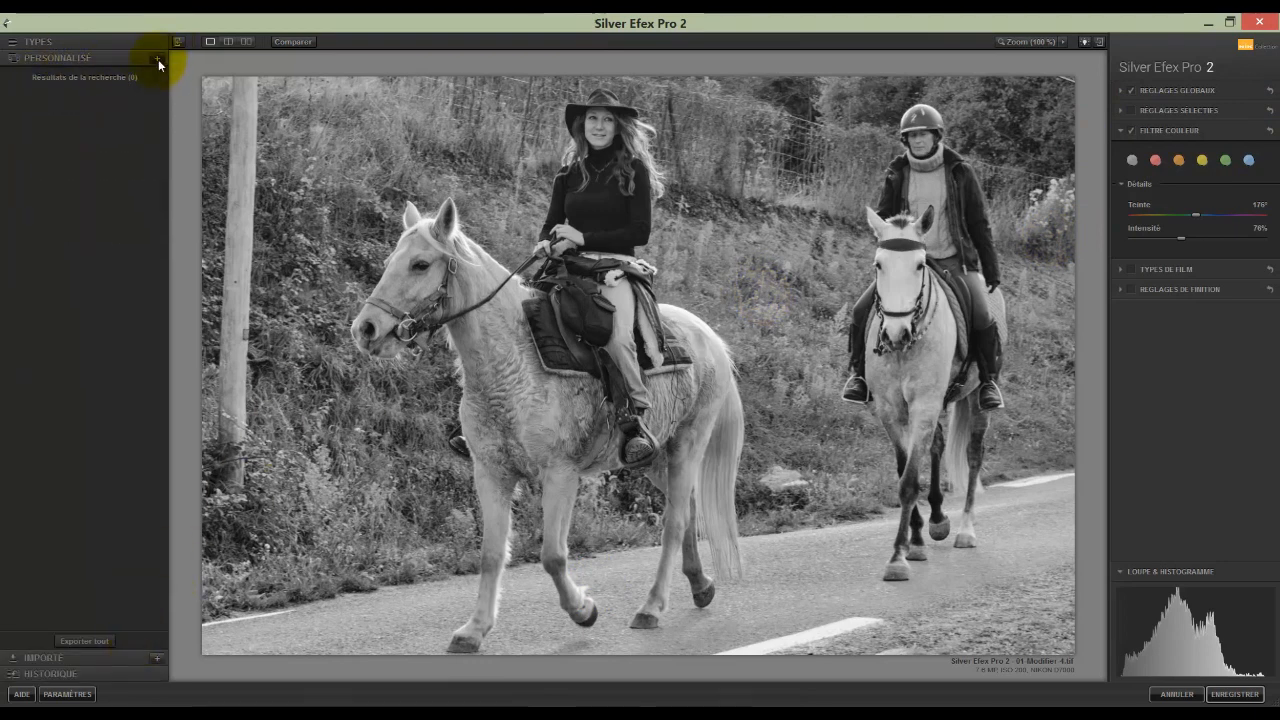
pyautogui.click(156, 58)
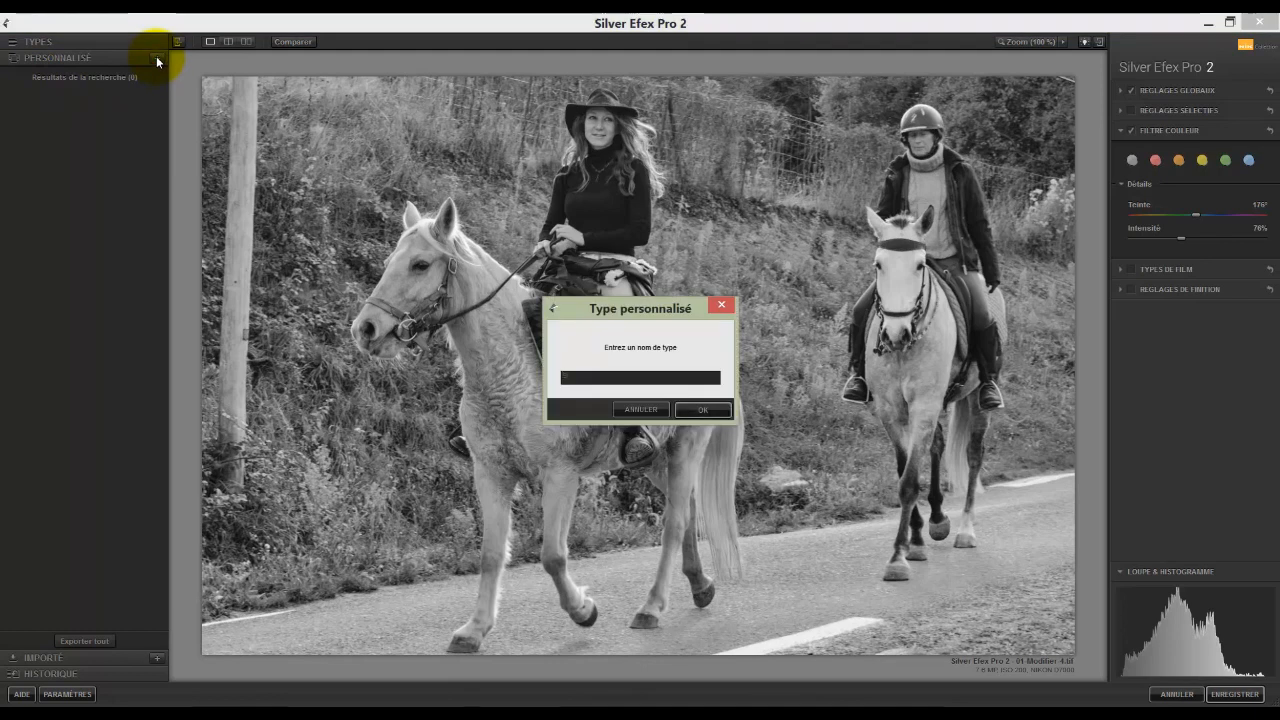
pyautogui.write('Silver')
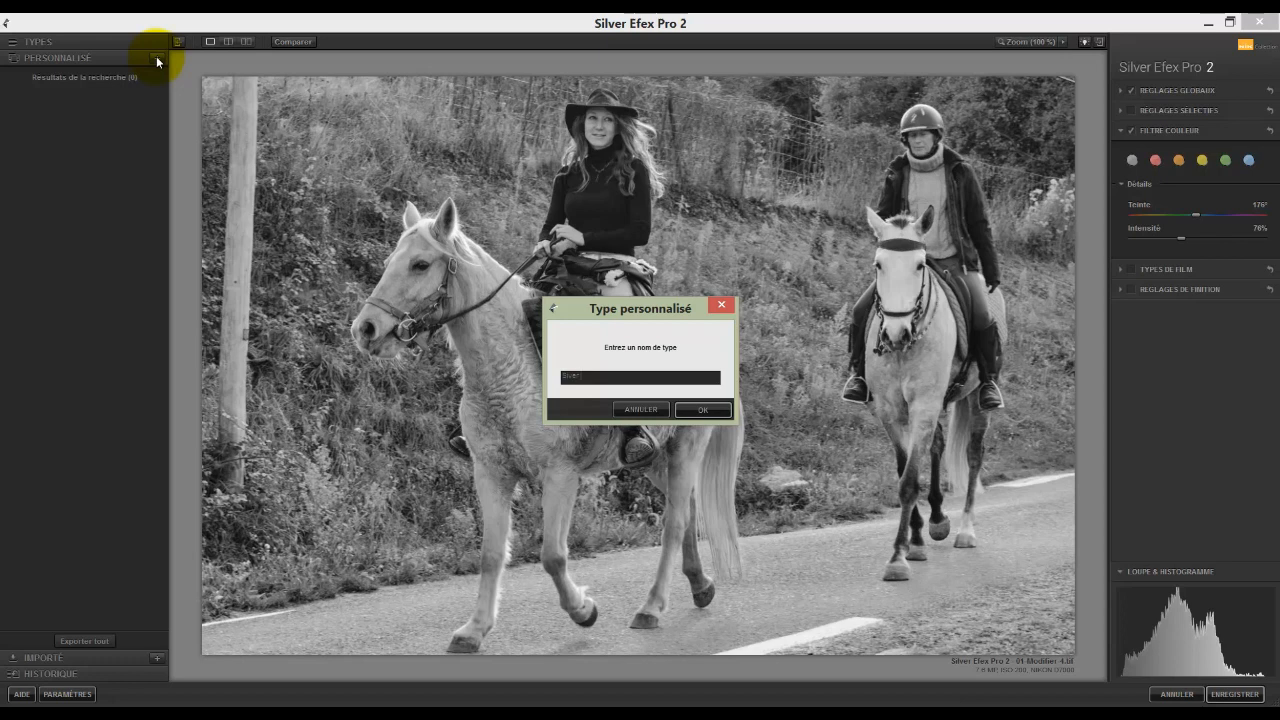
pyautogui.write(' Efex Pro 2 (Lightroom)')
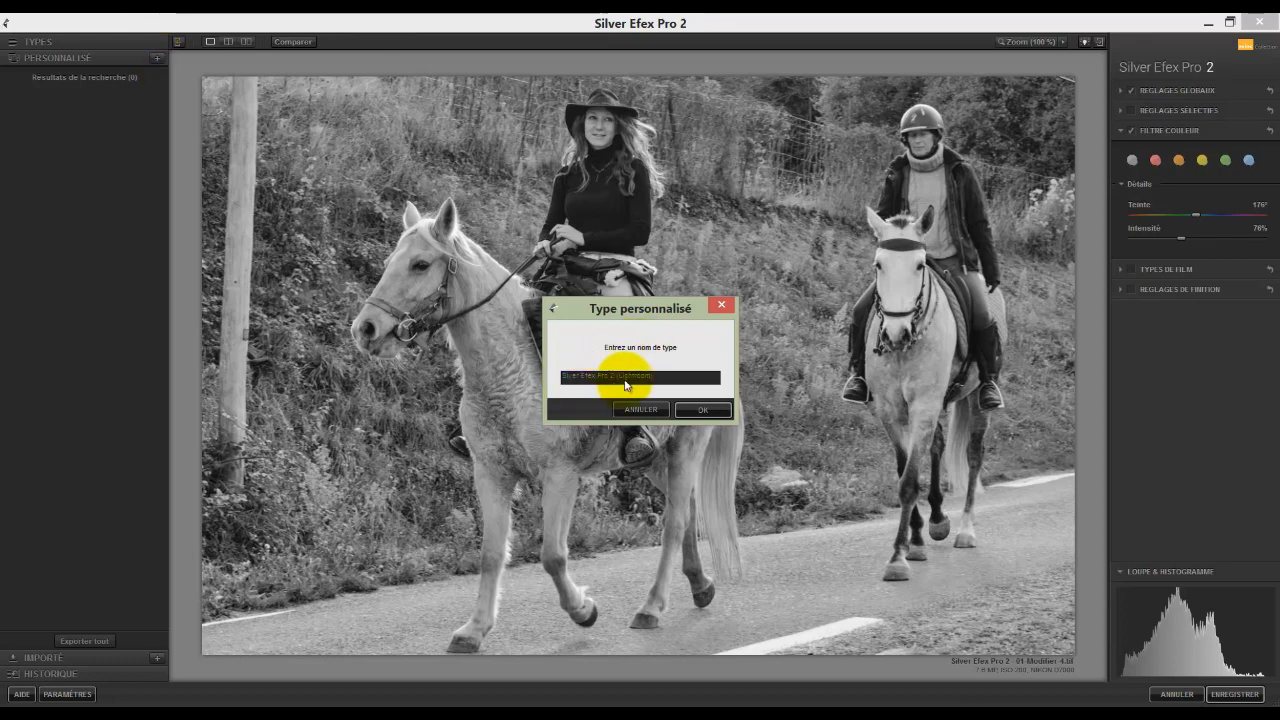
pyautogui.click(705, 412)
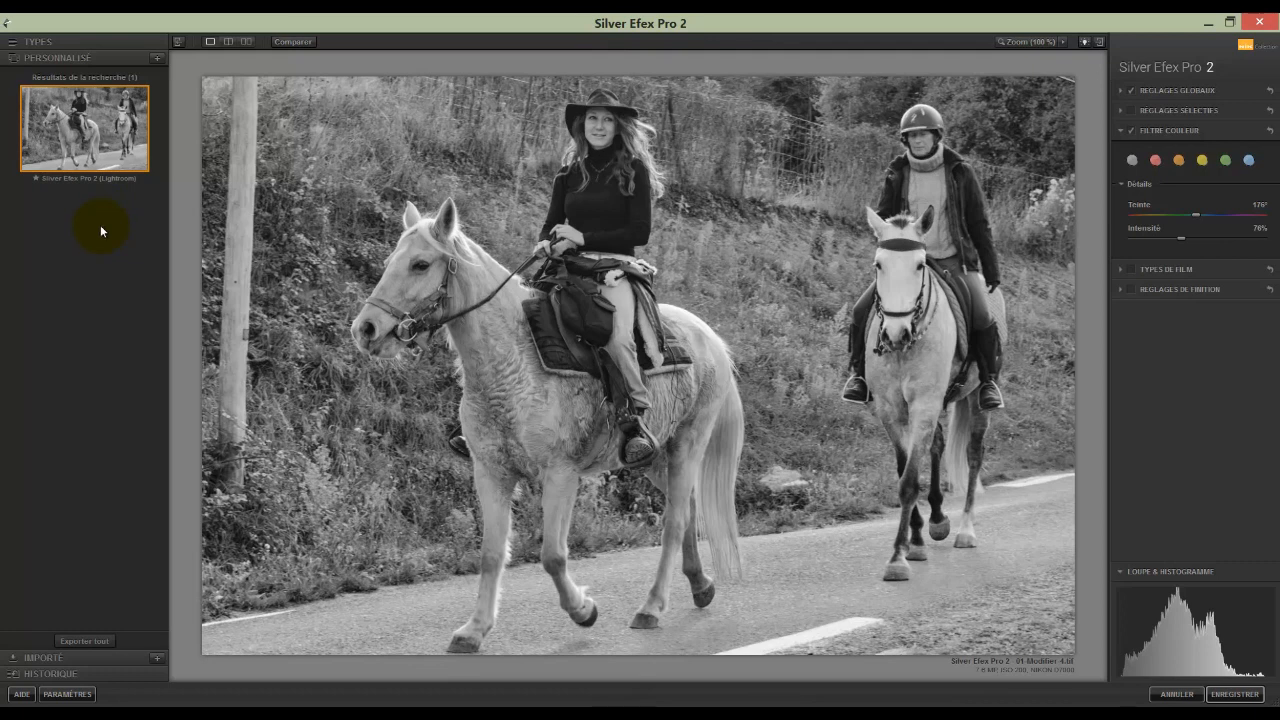
# Export the custom preset as Silver Efex Pro 2 (Lightroom) to the Source Silver Efex Pro 2 folder inside Source Nik Collection.
pyautogui.click(82, 138)
pyautogui.click(142, 93)
pyautogui.moveTo(137, 162)
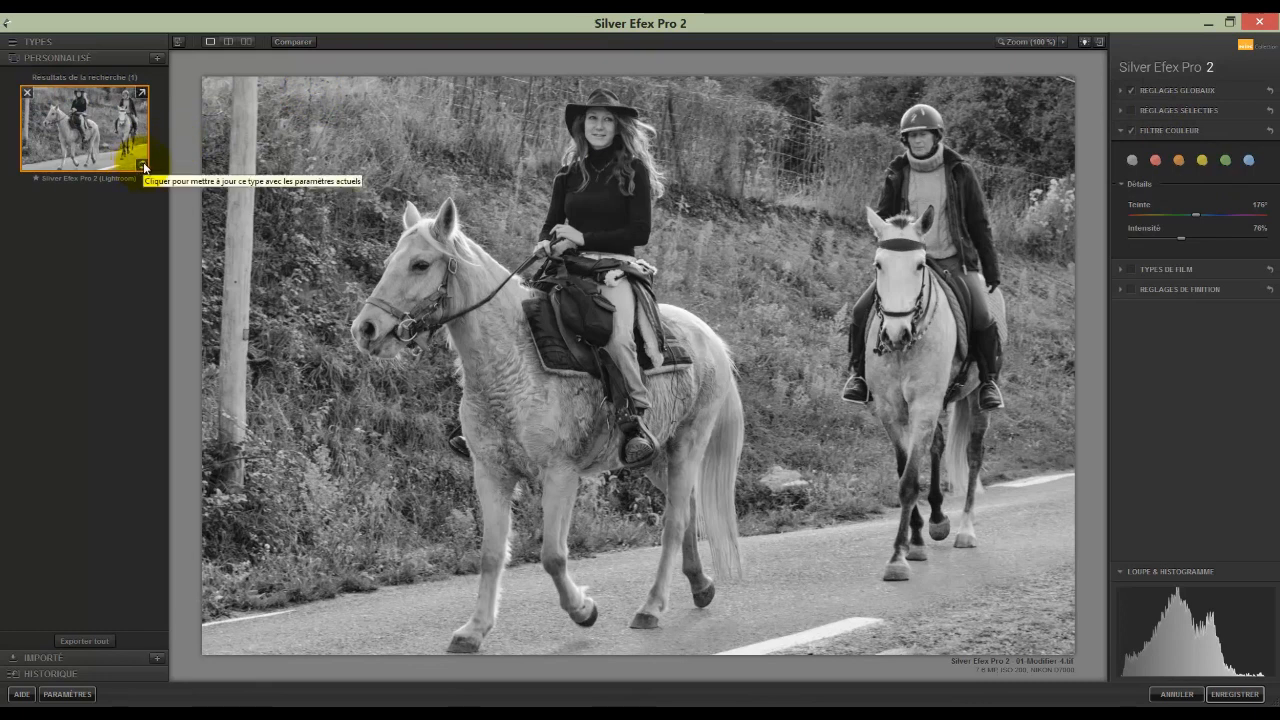
pyautogui.click(143, 93)
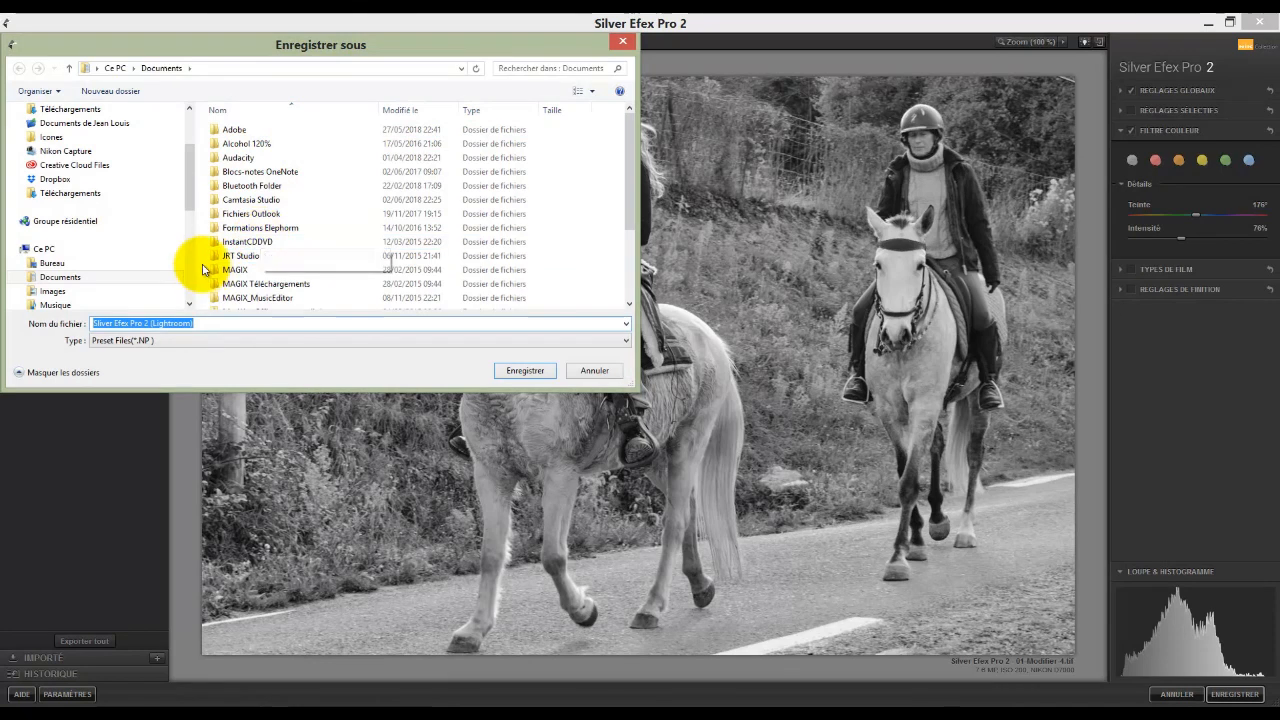
pyautogui.moveTo(186, 183); pyautogui.dragTo(191, 277)
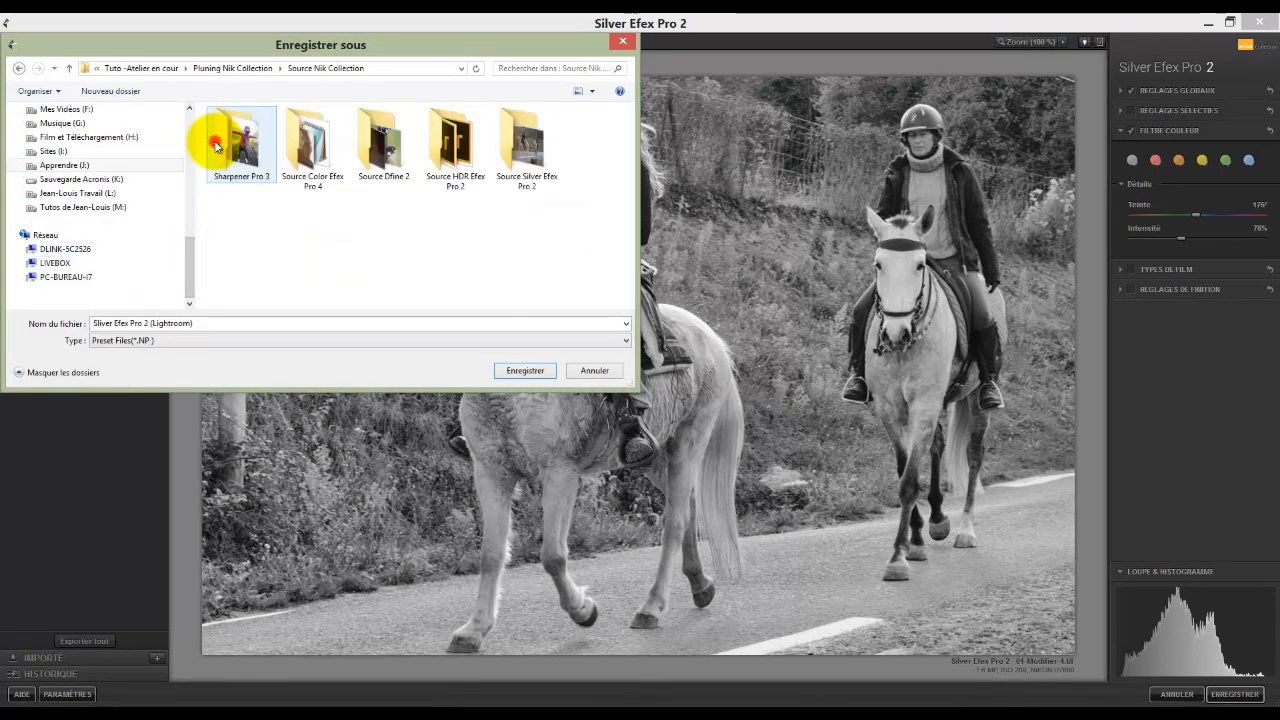
pyautogui.click(527, 145)
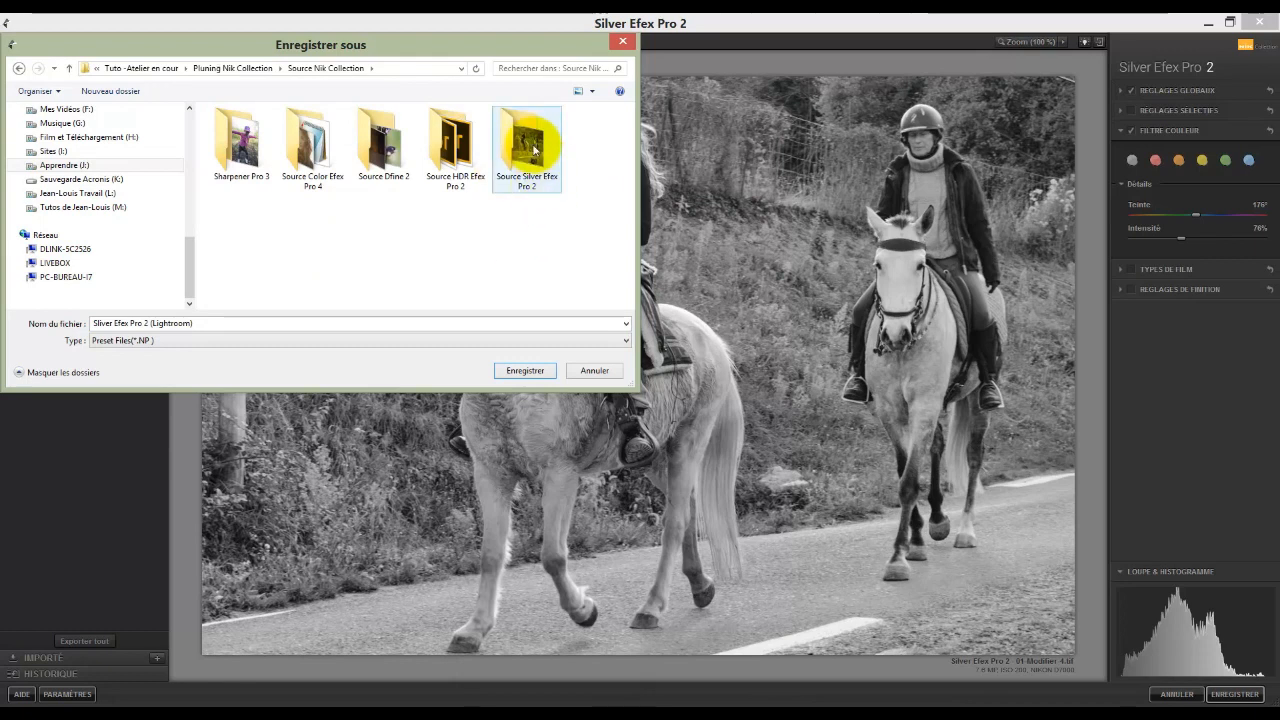
pyautogui.doubleClick(530, 146)
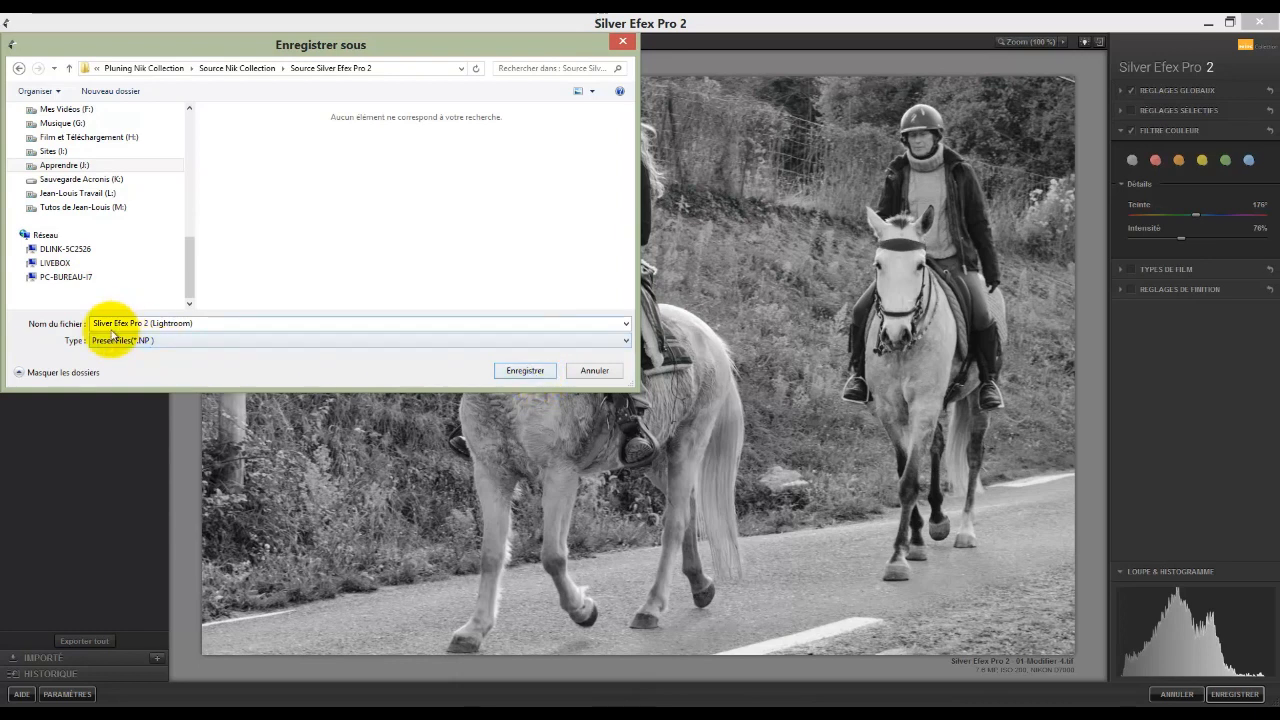
pyautogui.click(525, 371)
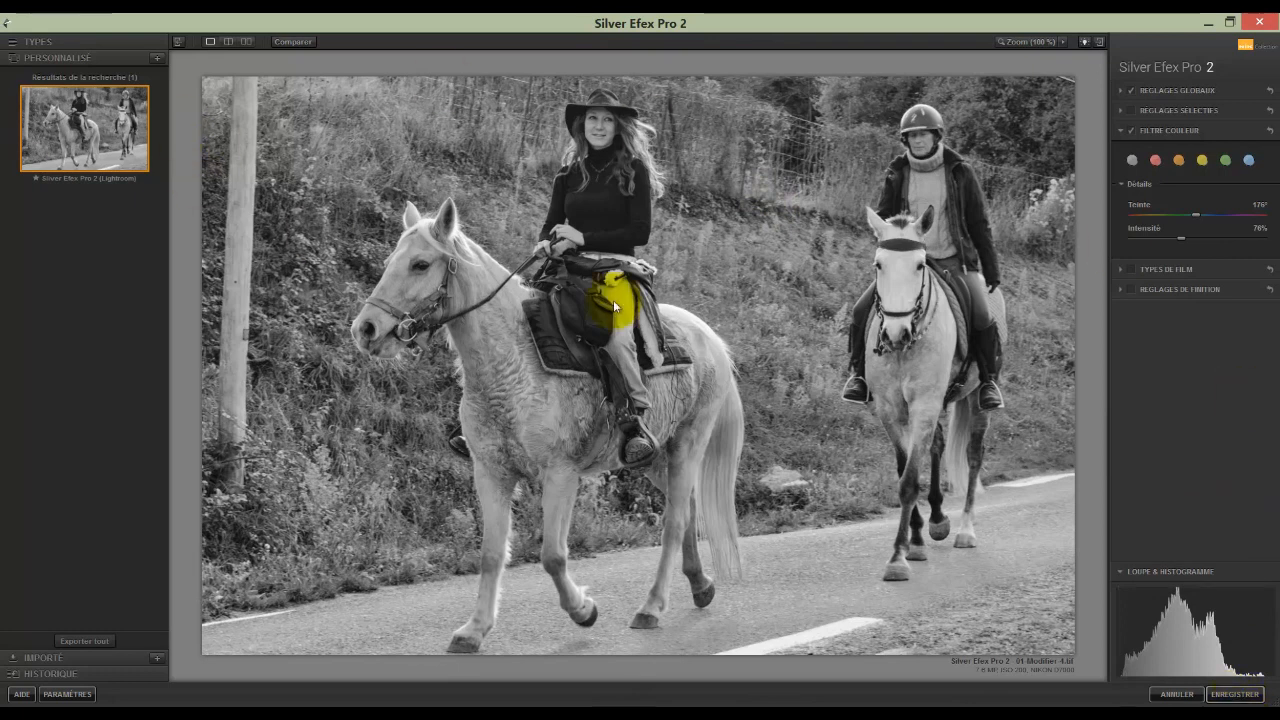
# Save the edited photo back to Lightroom Classic and show the black-and-white version enlarged in the library.
pyautogui.click(1238, 697)
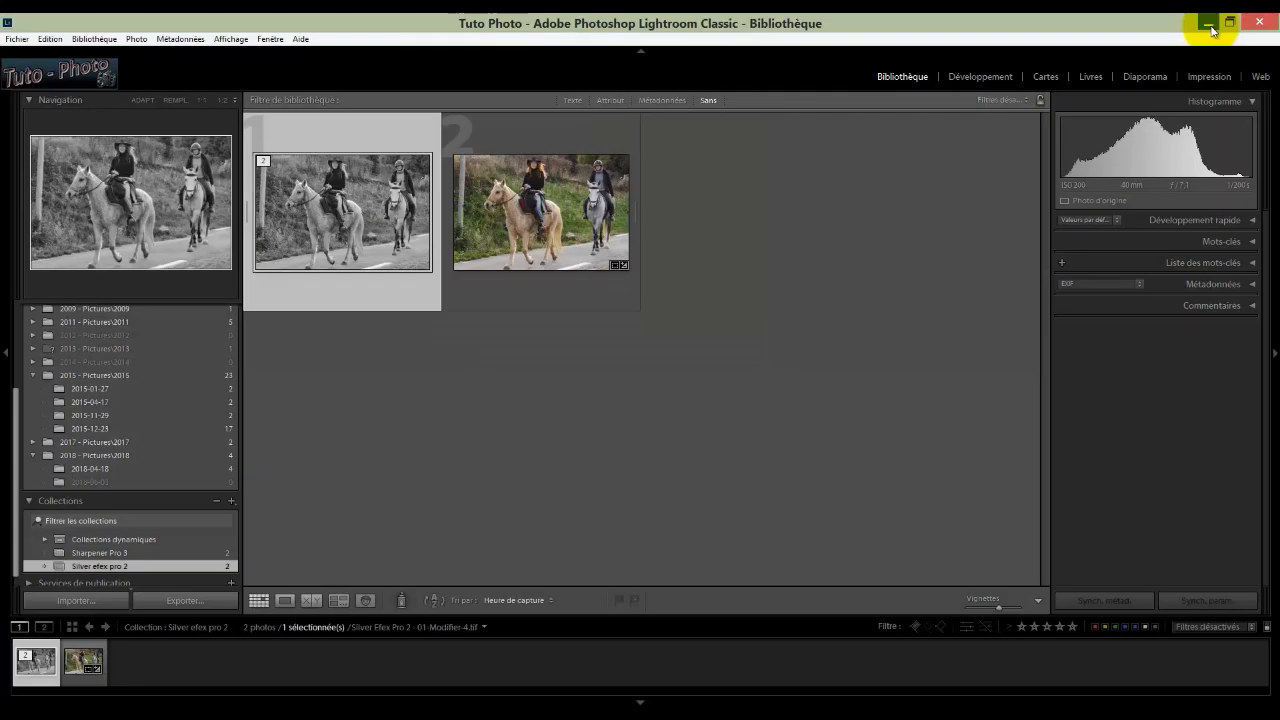
pyautogui.doubleClick(350, 210)
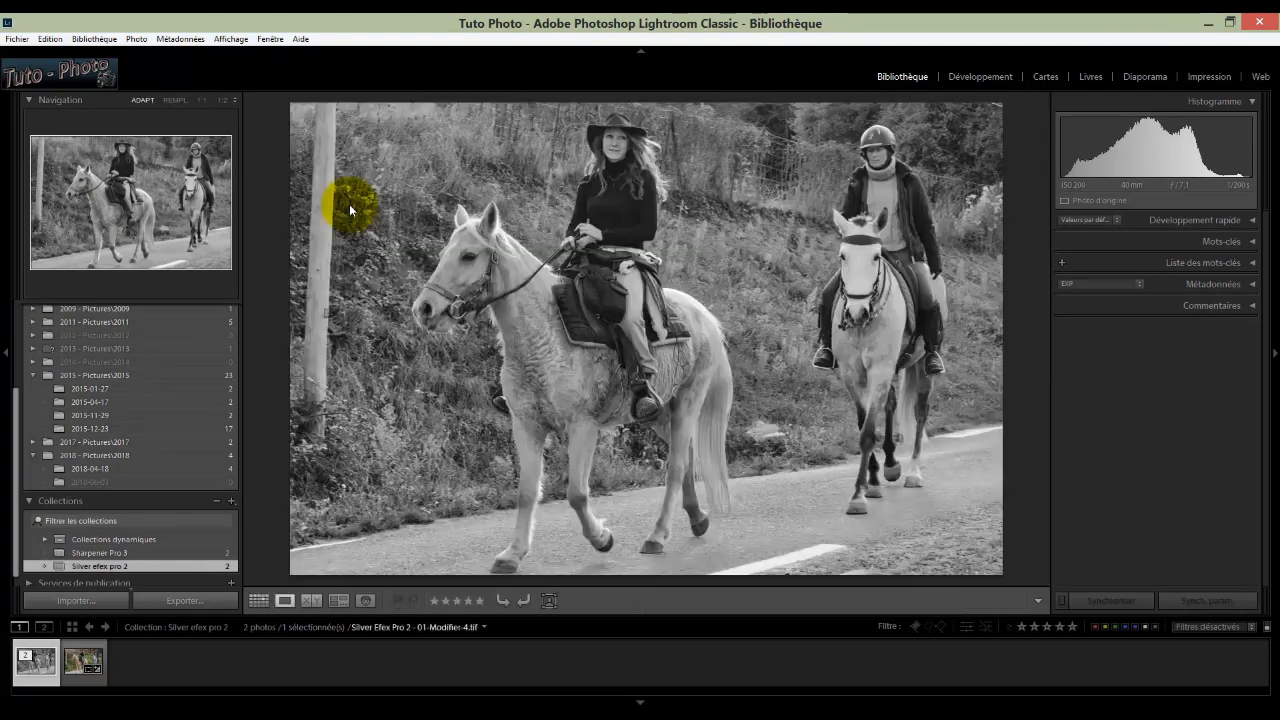